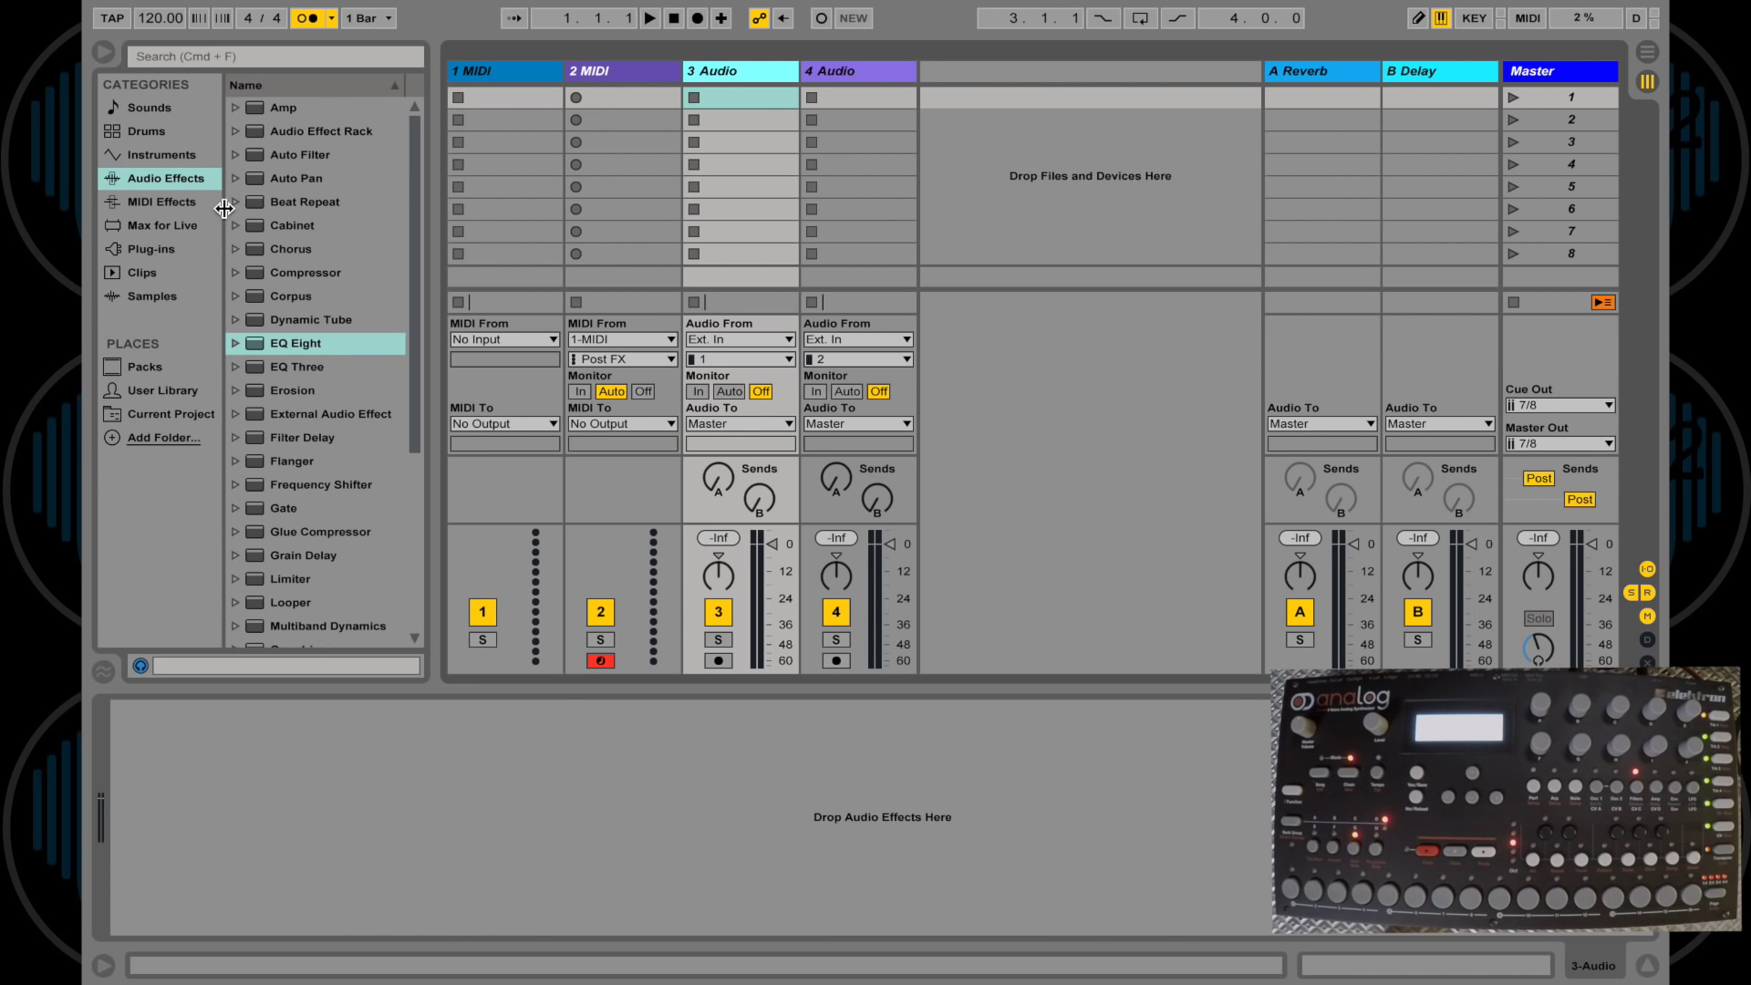
# Load the Analog Four Overbridge plugin from Plug-ins onto track 1.
pyautogui.click(150, 249)
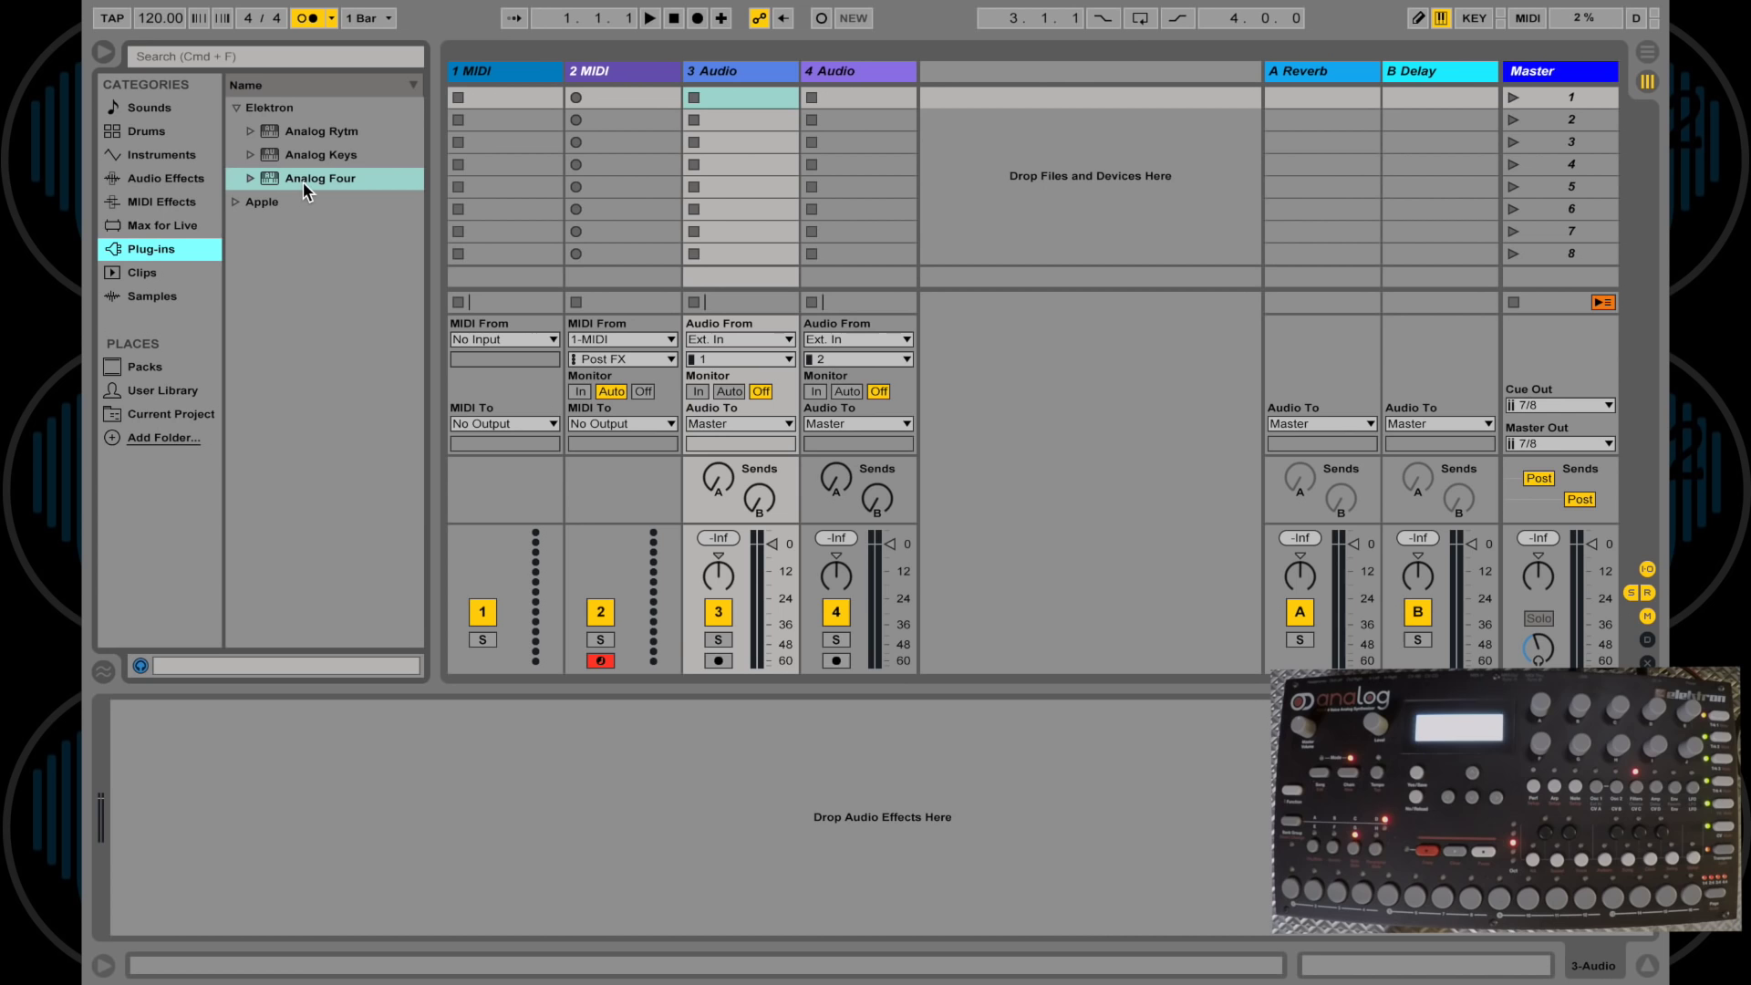
pyautogui.moveTo(303, 183); pyautogui.dragTo(490, 155)
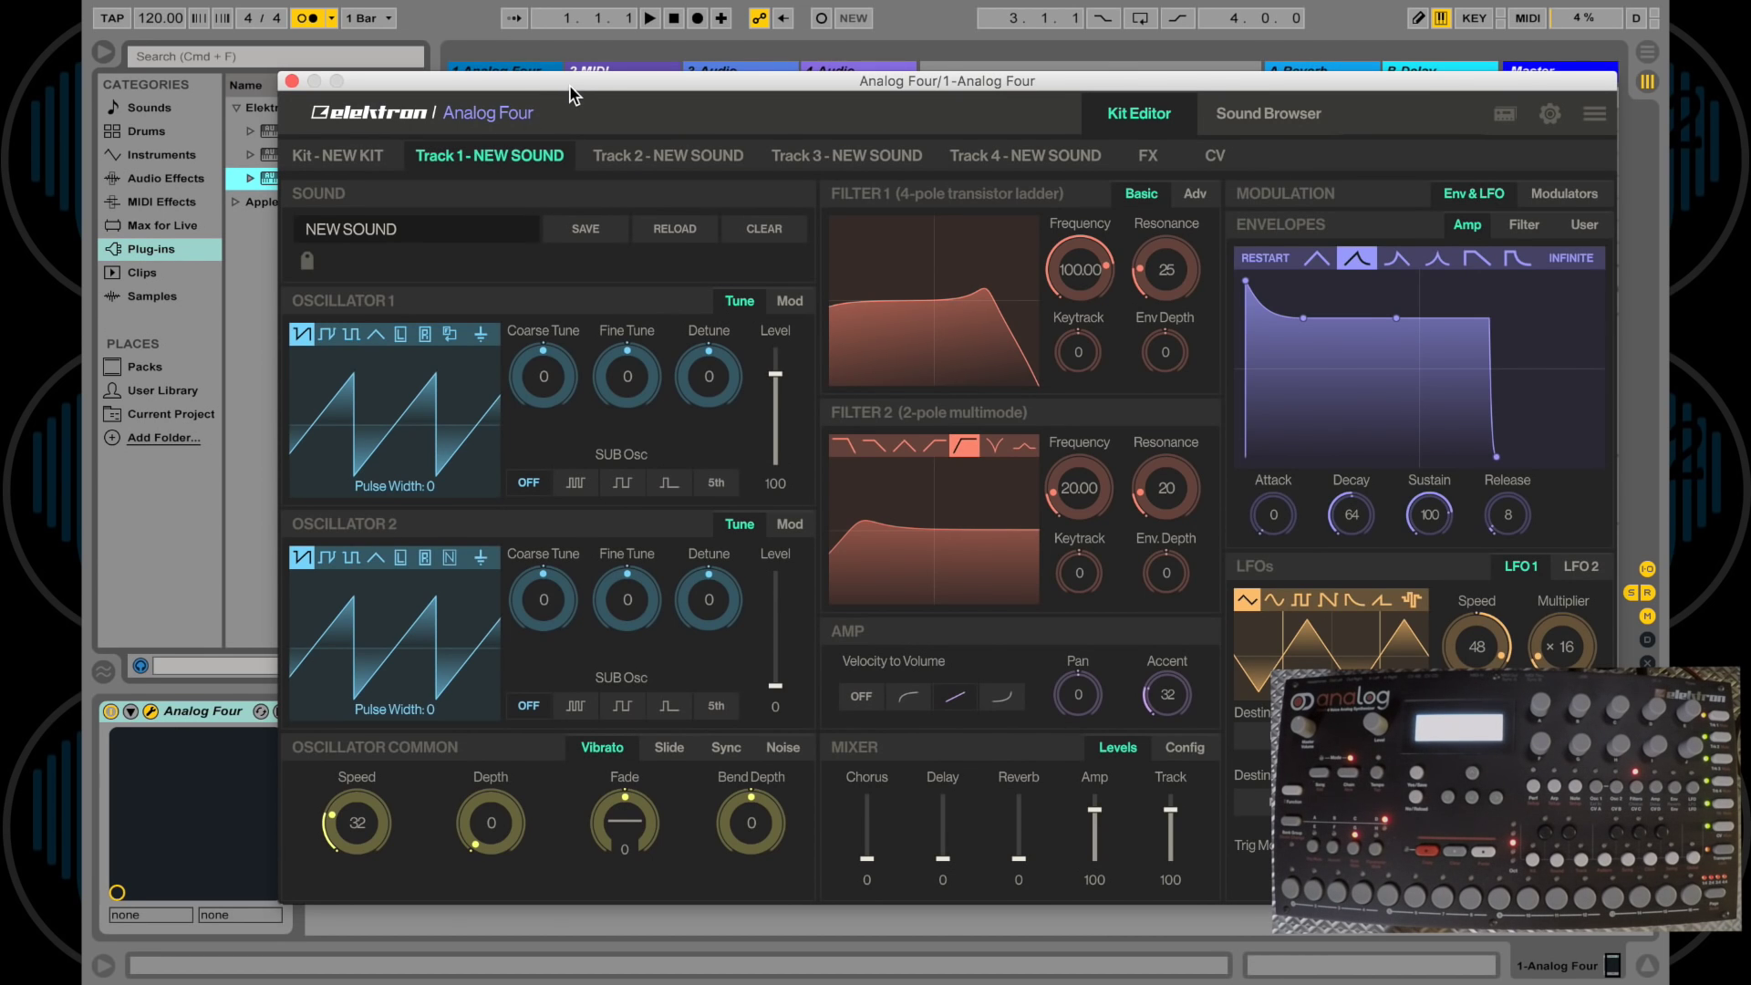
pyautogui.moveTo(573, 91); pyautogui.dragTo(433, 50)
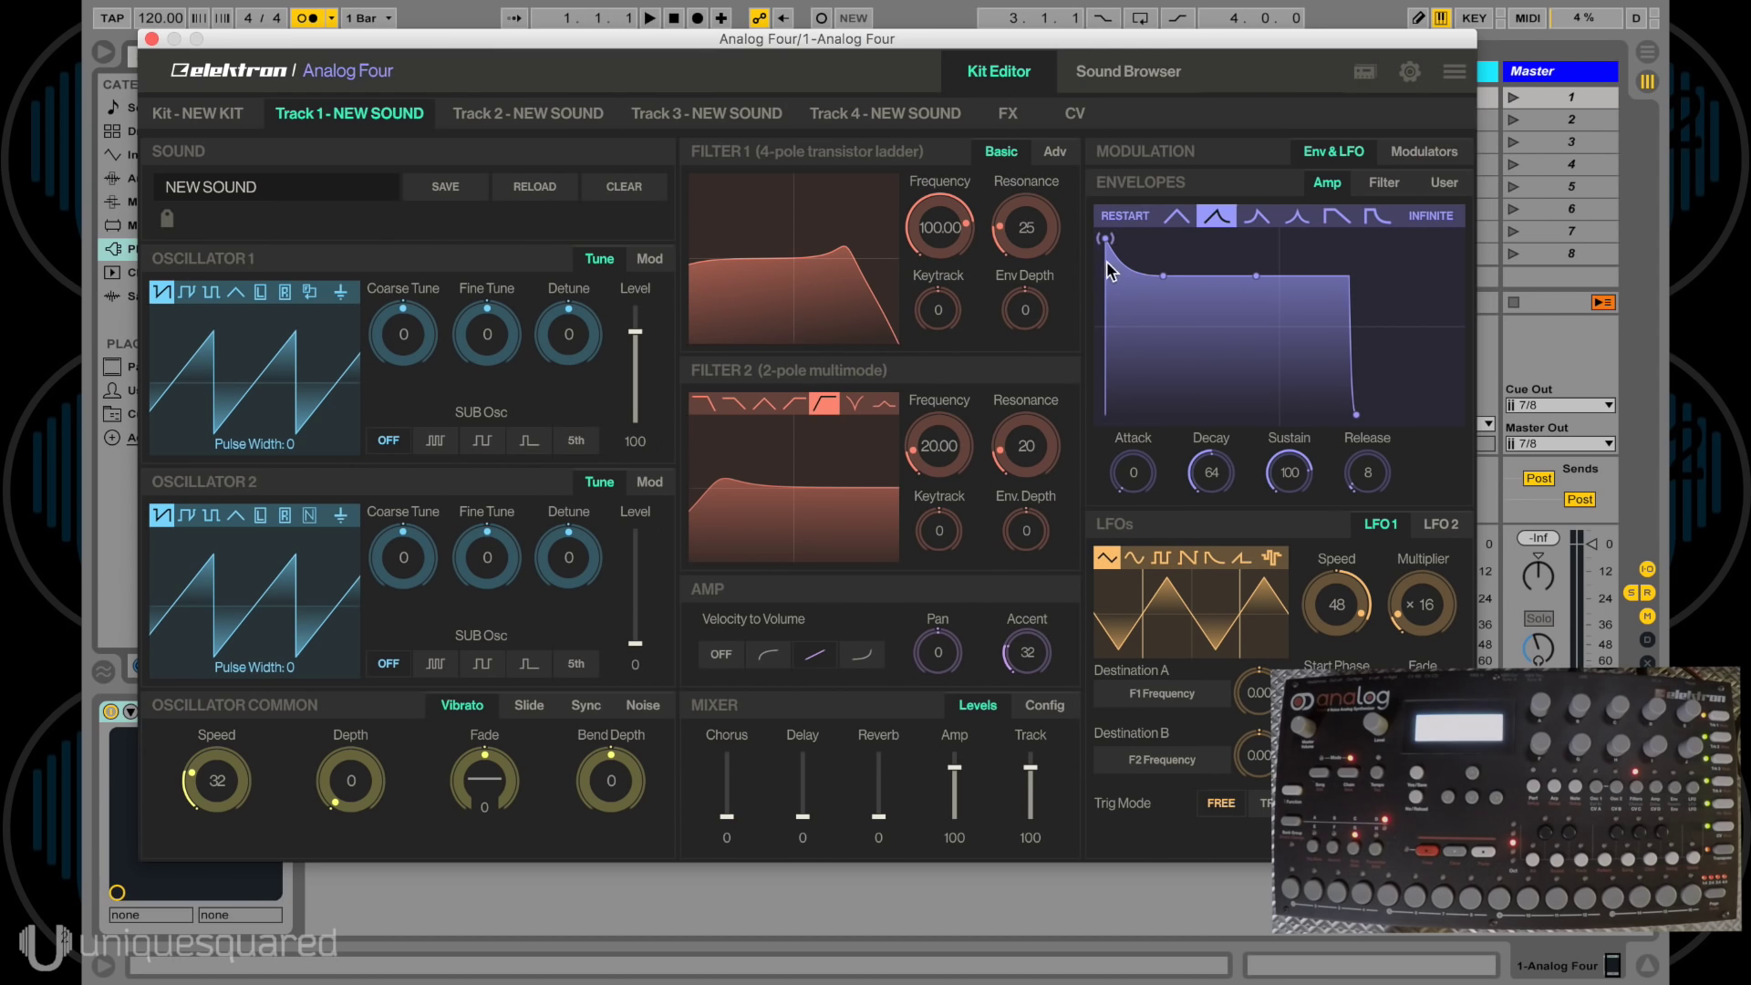
# Link the plugin to the connected Analog Four and show its engine settings (buffer 128).
pyautogui.click(1365, 72)
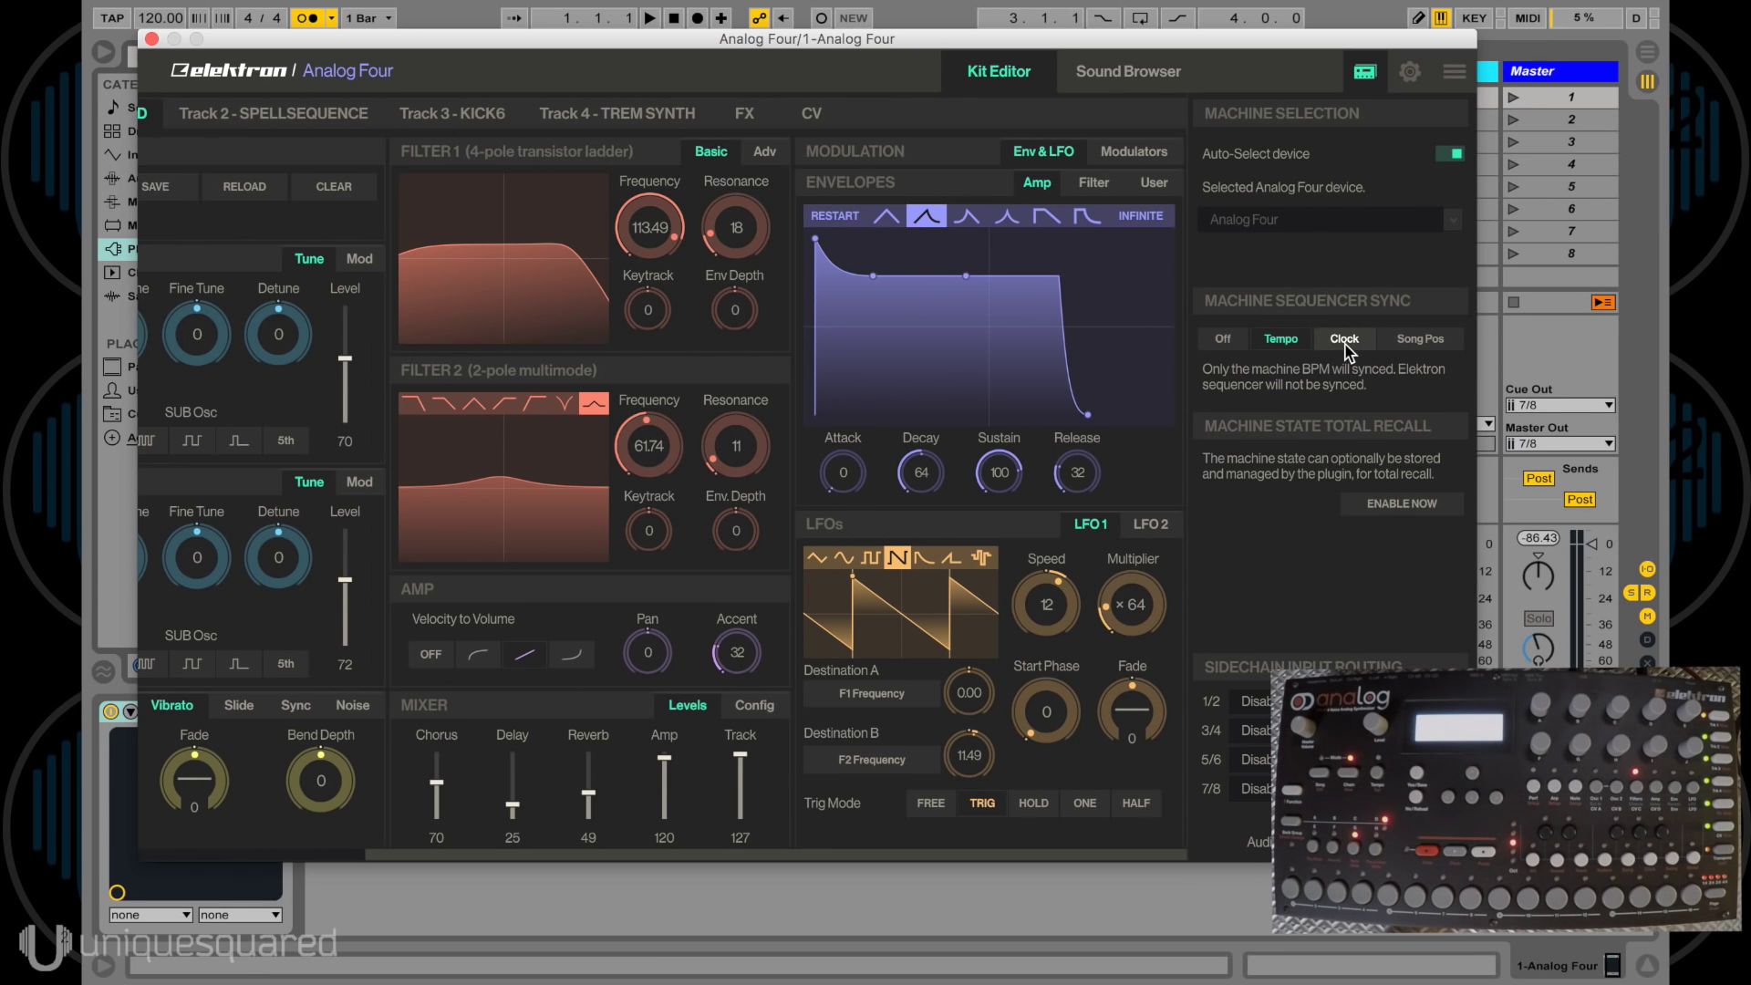
pyautogui.click(1410, 73)
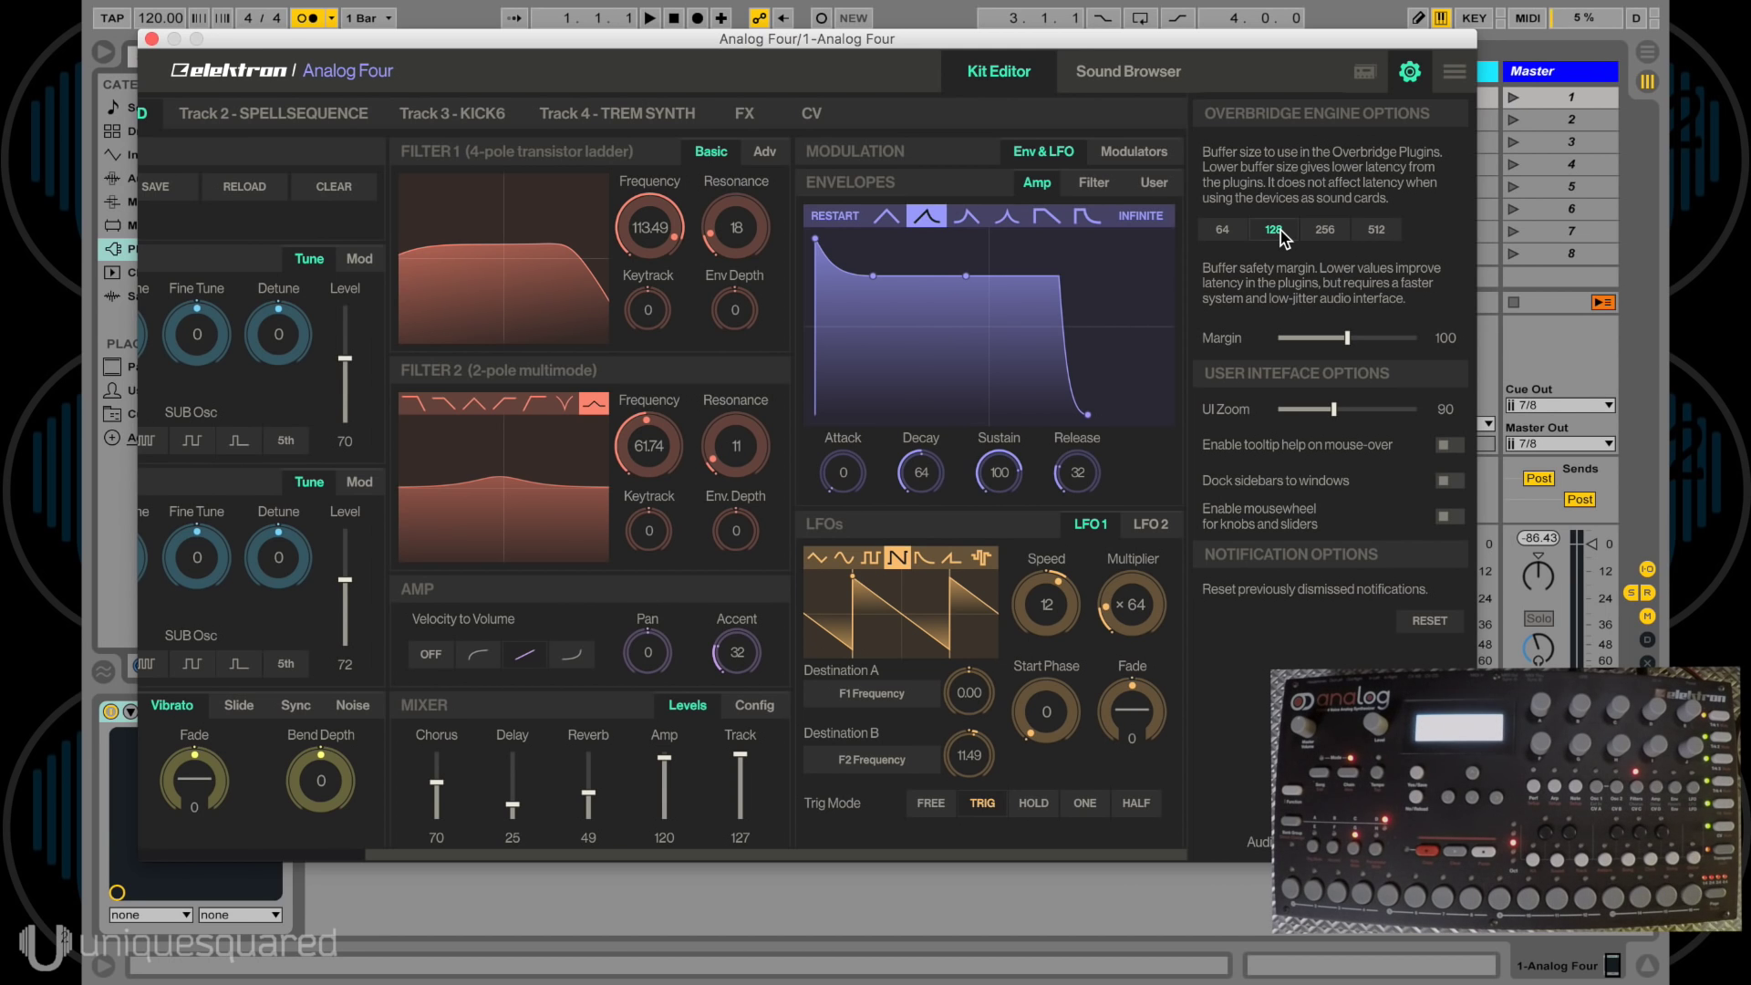
pyautogui.moveTo(1147, 40); pyautogui.dragTo(1223, 65)
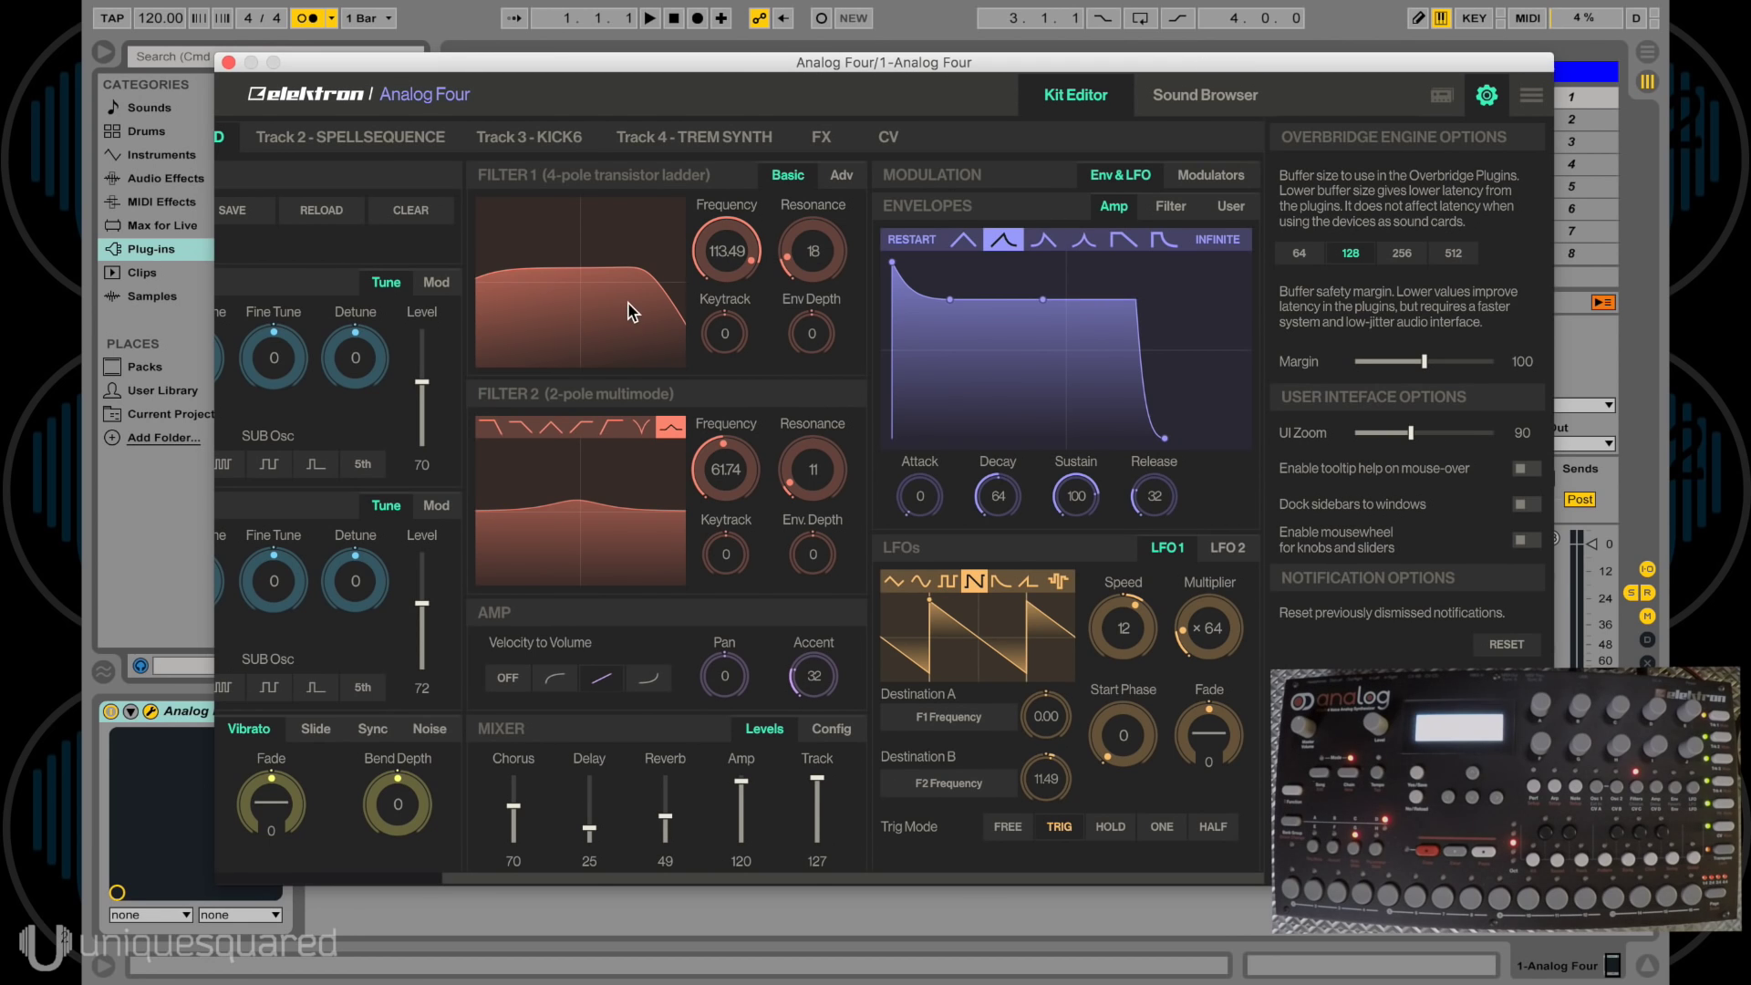
# Show the Kit ENTRY performance page and lower the TUNING macro to 47.
pyautogui.click(1487, 95)
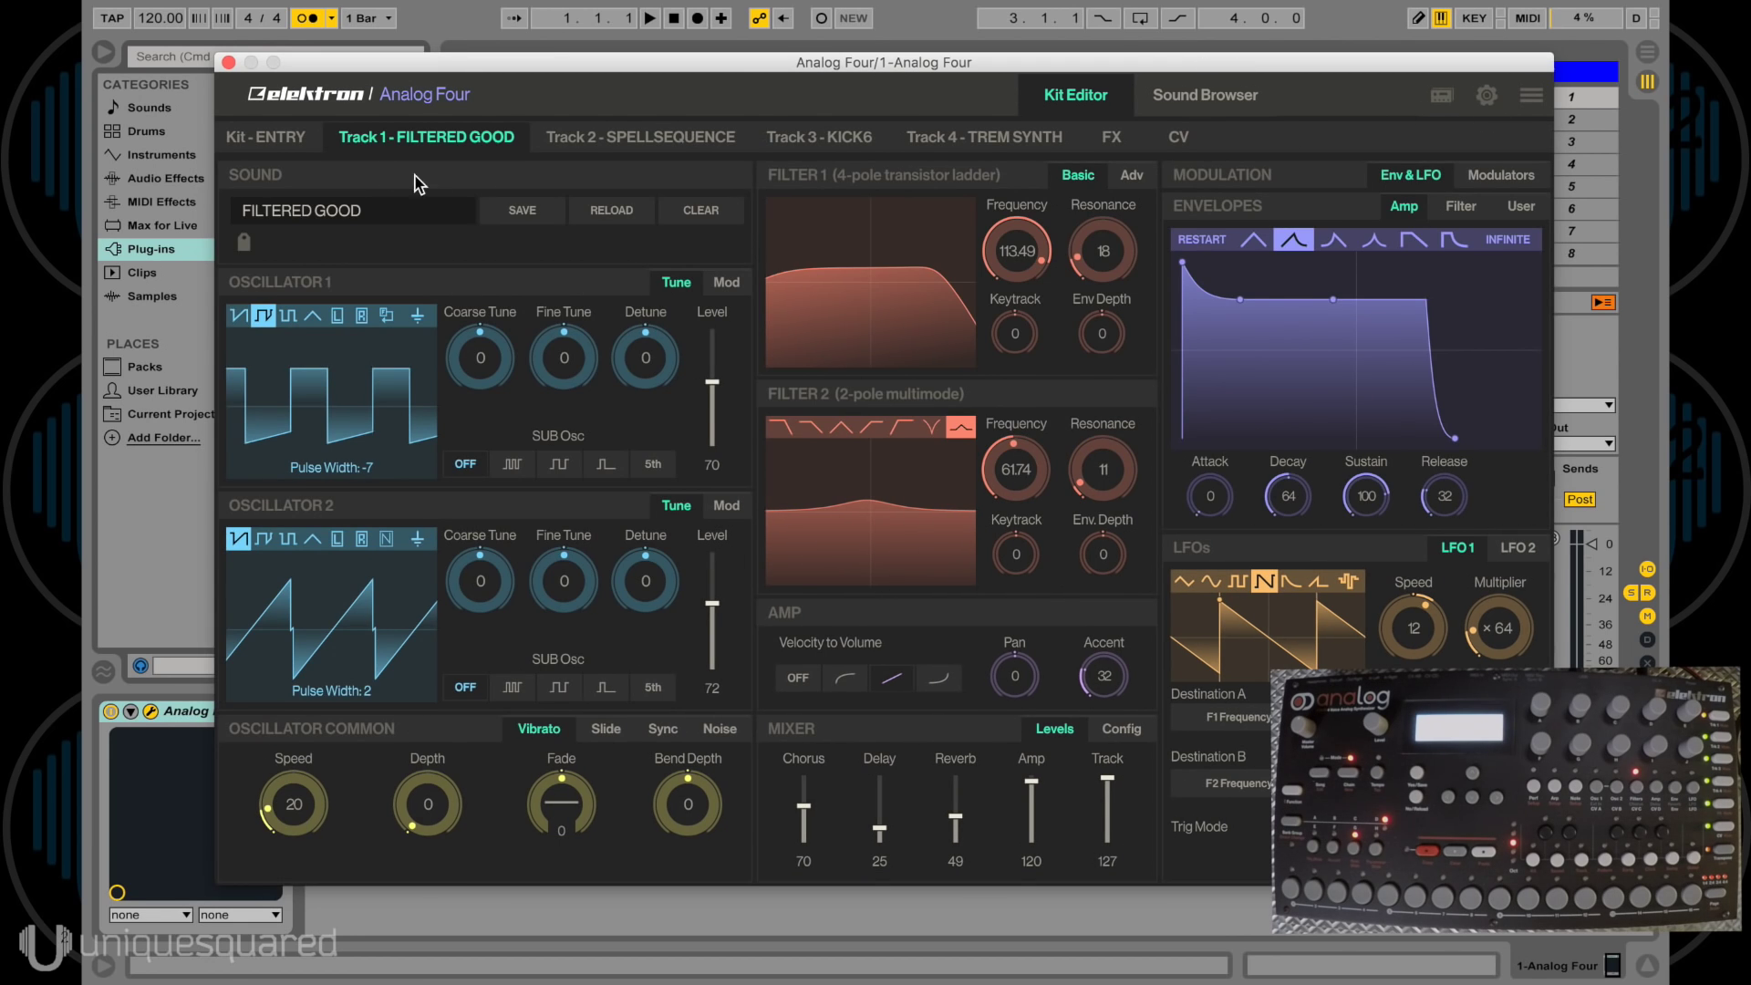
pyautogui.click(275, 146)
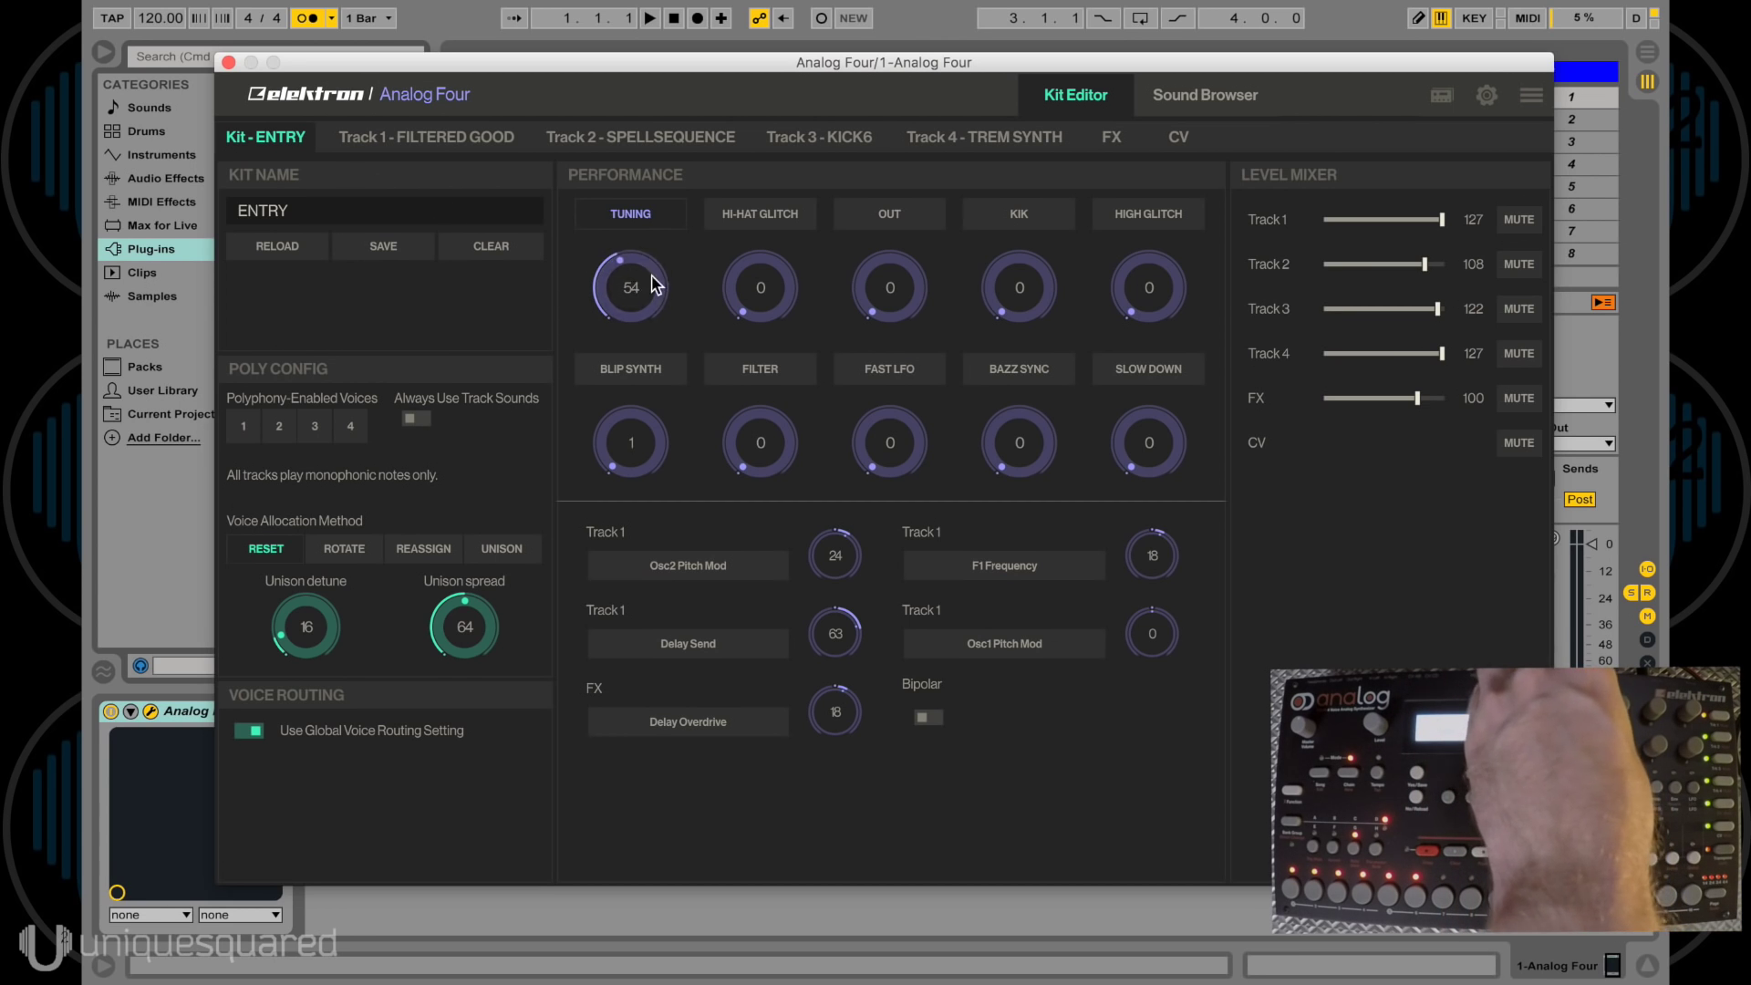
pyautogui.moveTo(653, 285); pyautogui.dragTo(744, 273)
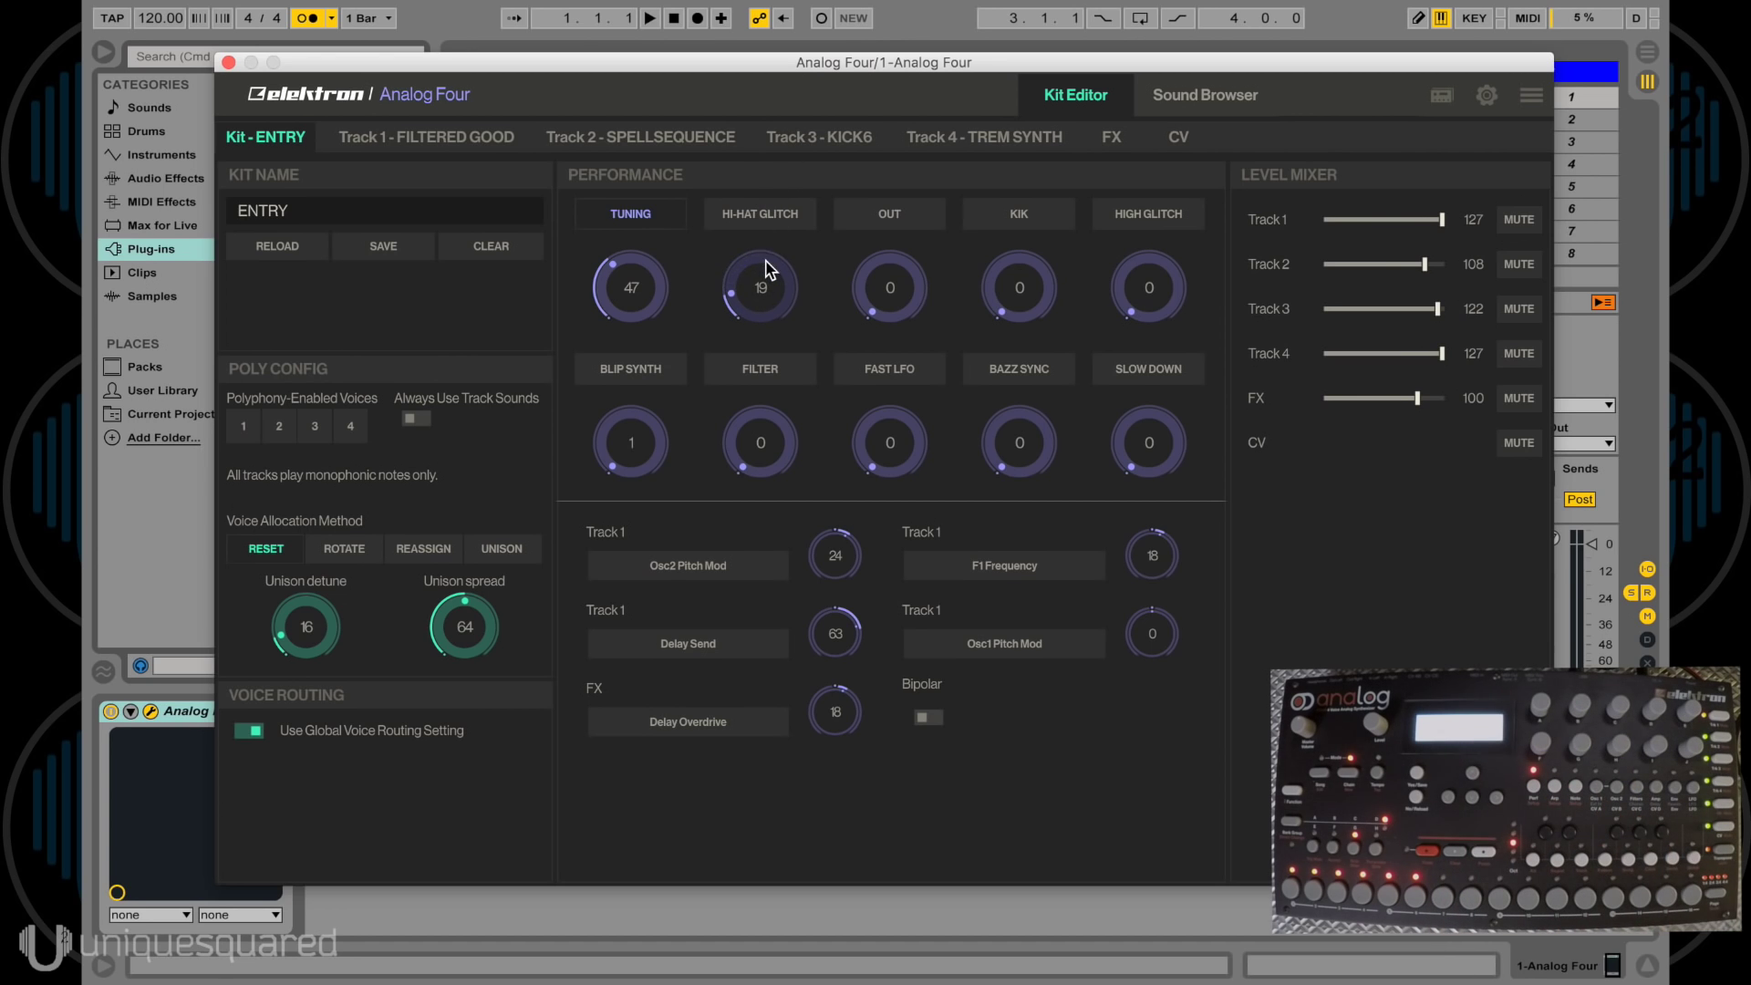
# Review tracks 1–4 (FILTERED GOOD, SPELLSEQUENCE, KICK6, TREM SYNTH), then show the Sound Browser.
pyautogui.click(466, 150)
pyautogui.click(561, 142)
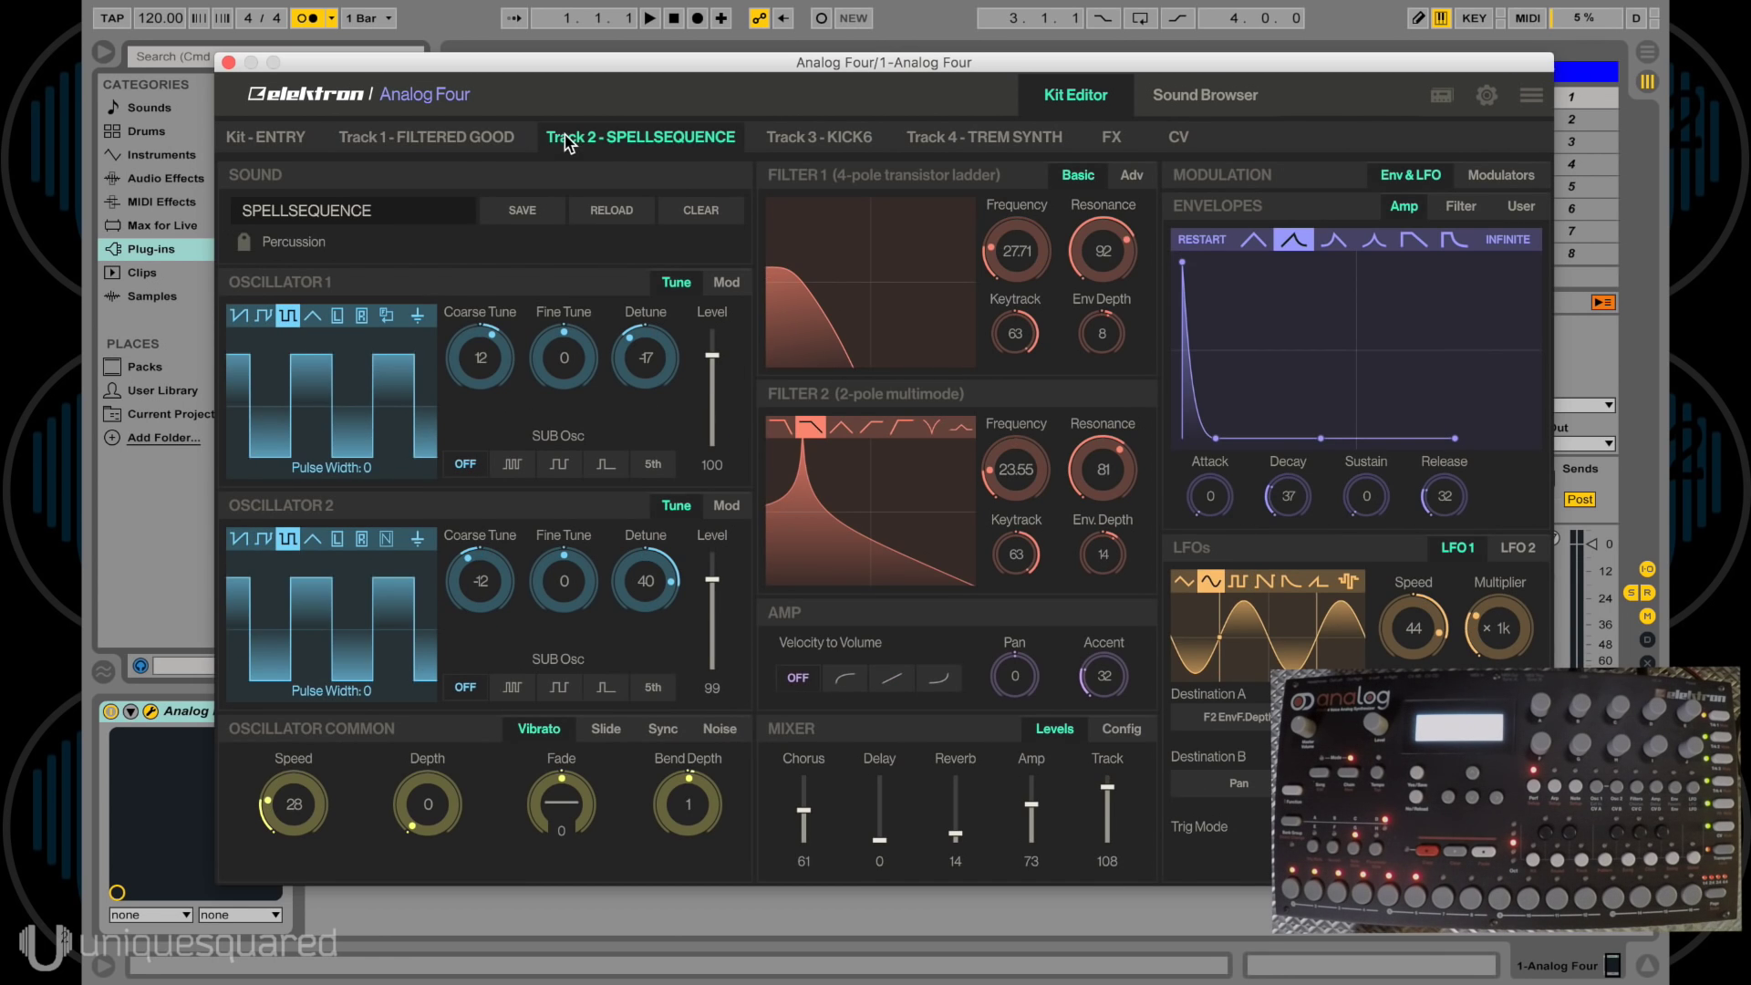
pyautogui.click(790, 144)
pyautogui.click(944, 143)
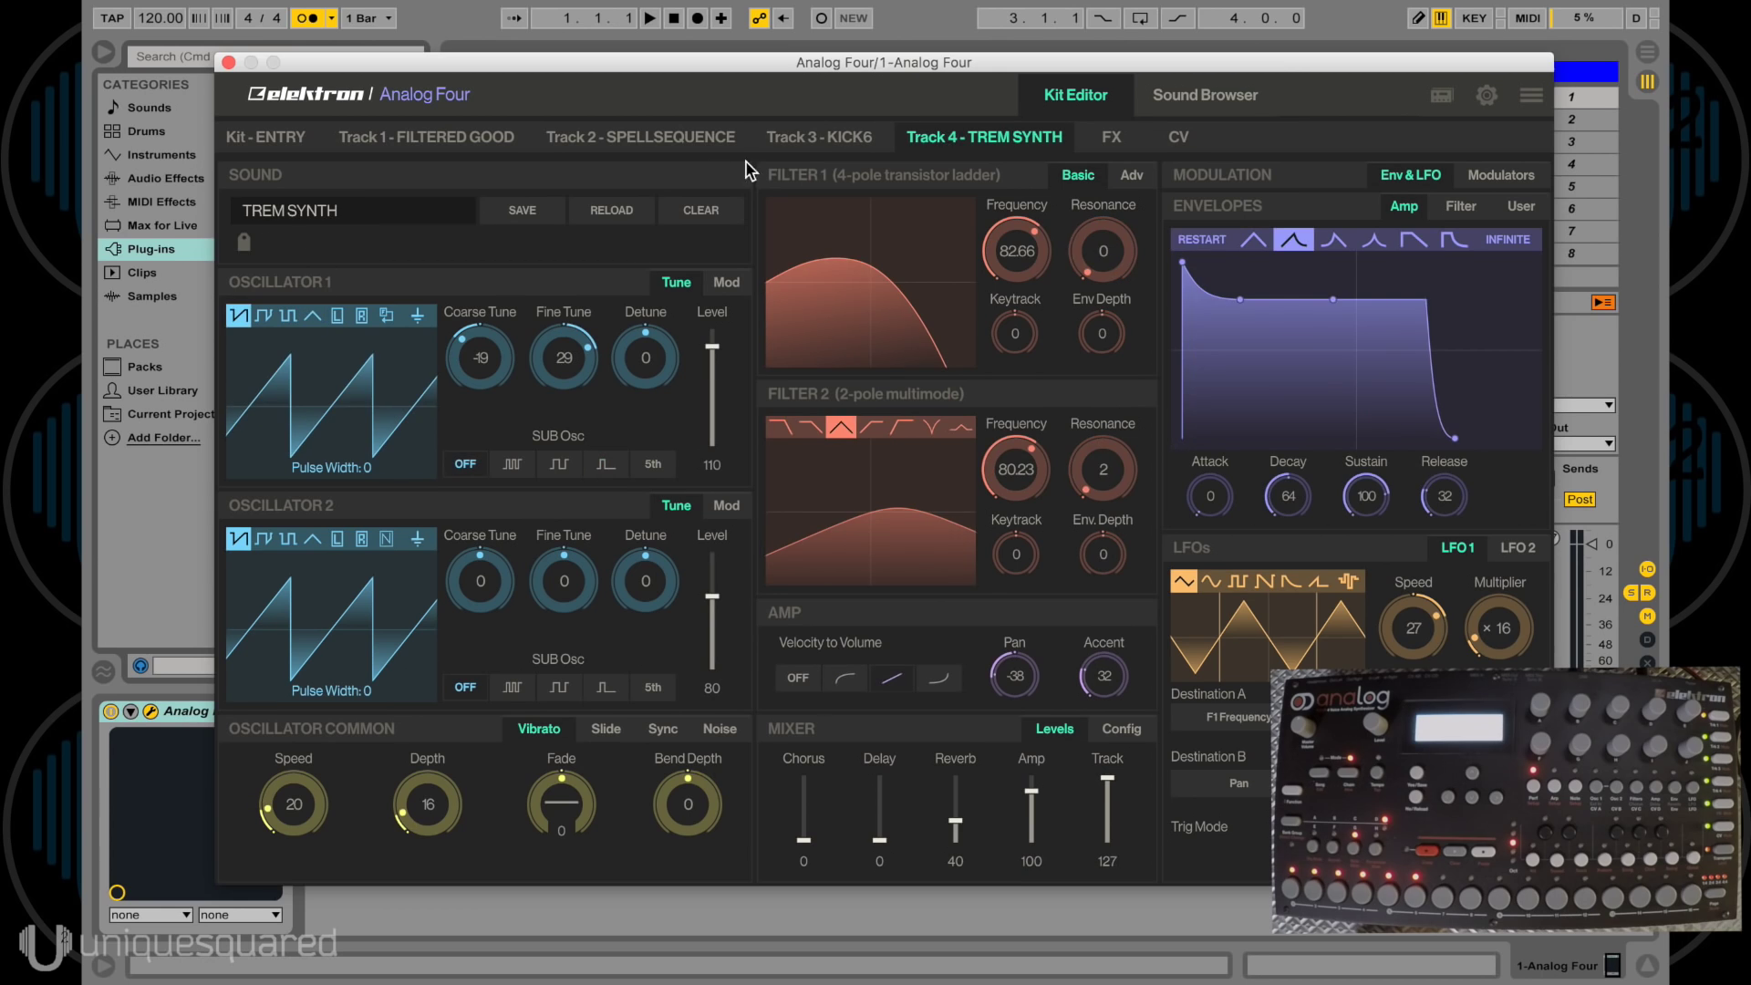
pyautogui.click(669, 148)
pyautogui.click(500, 152)
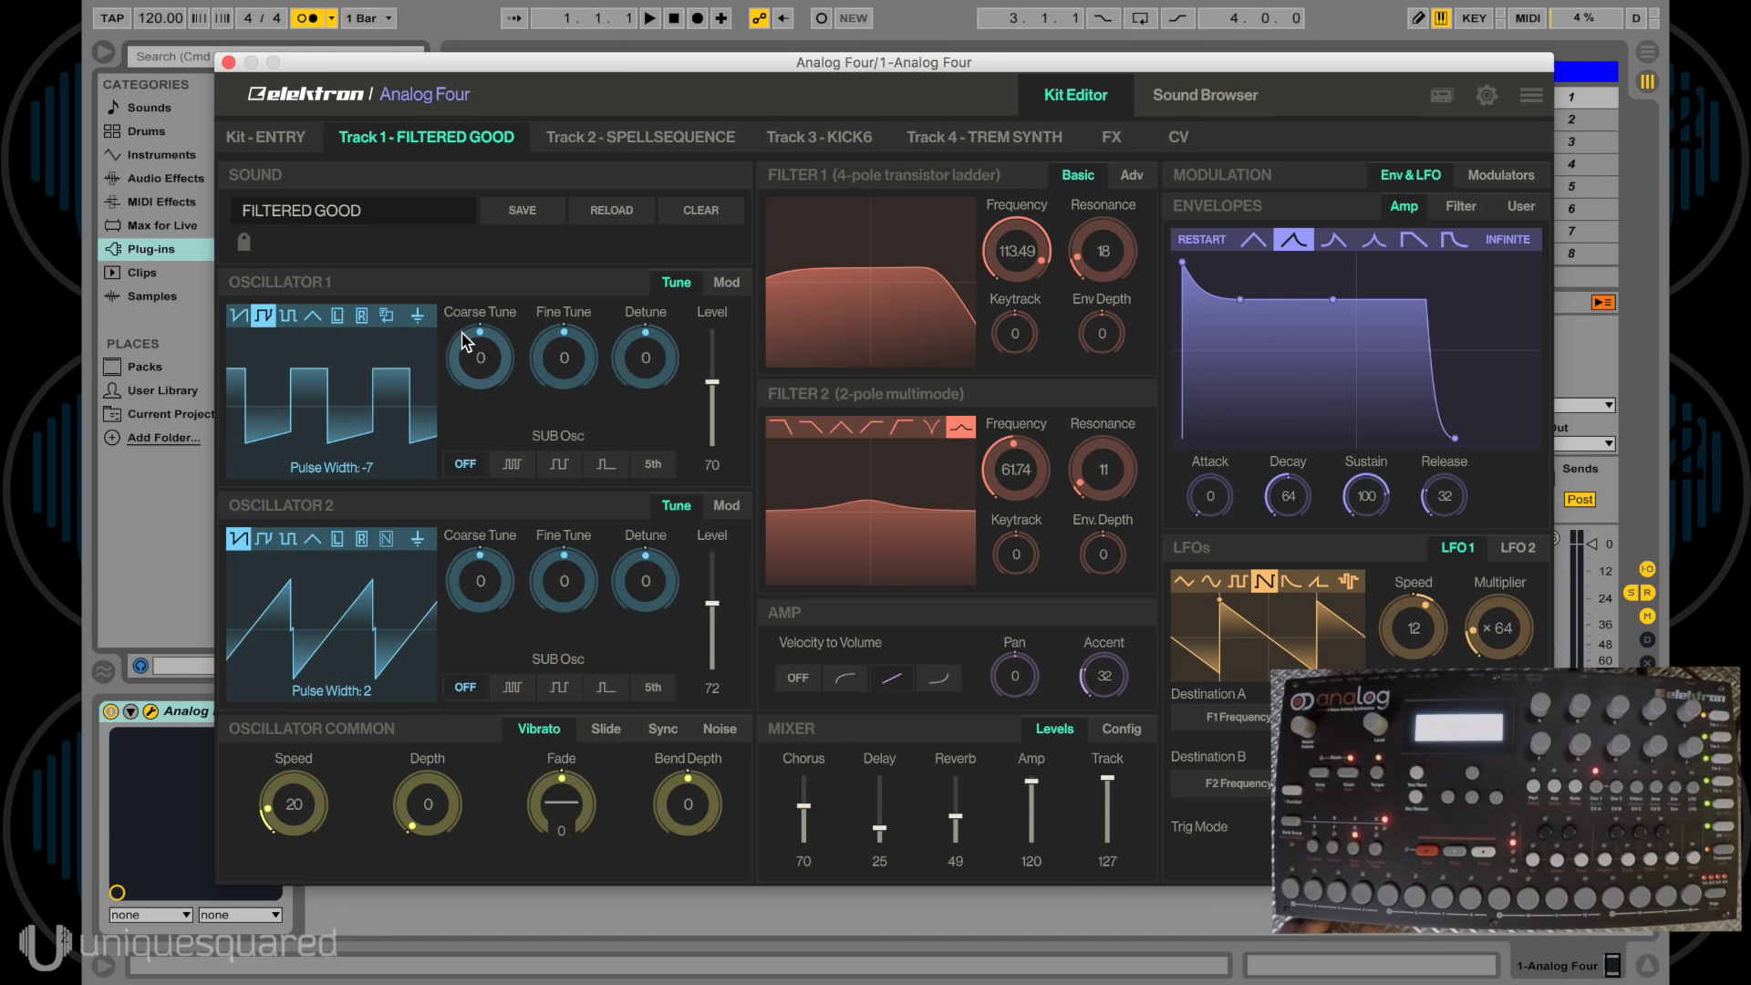
pyautogui.click(1171, 106)
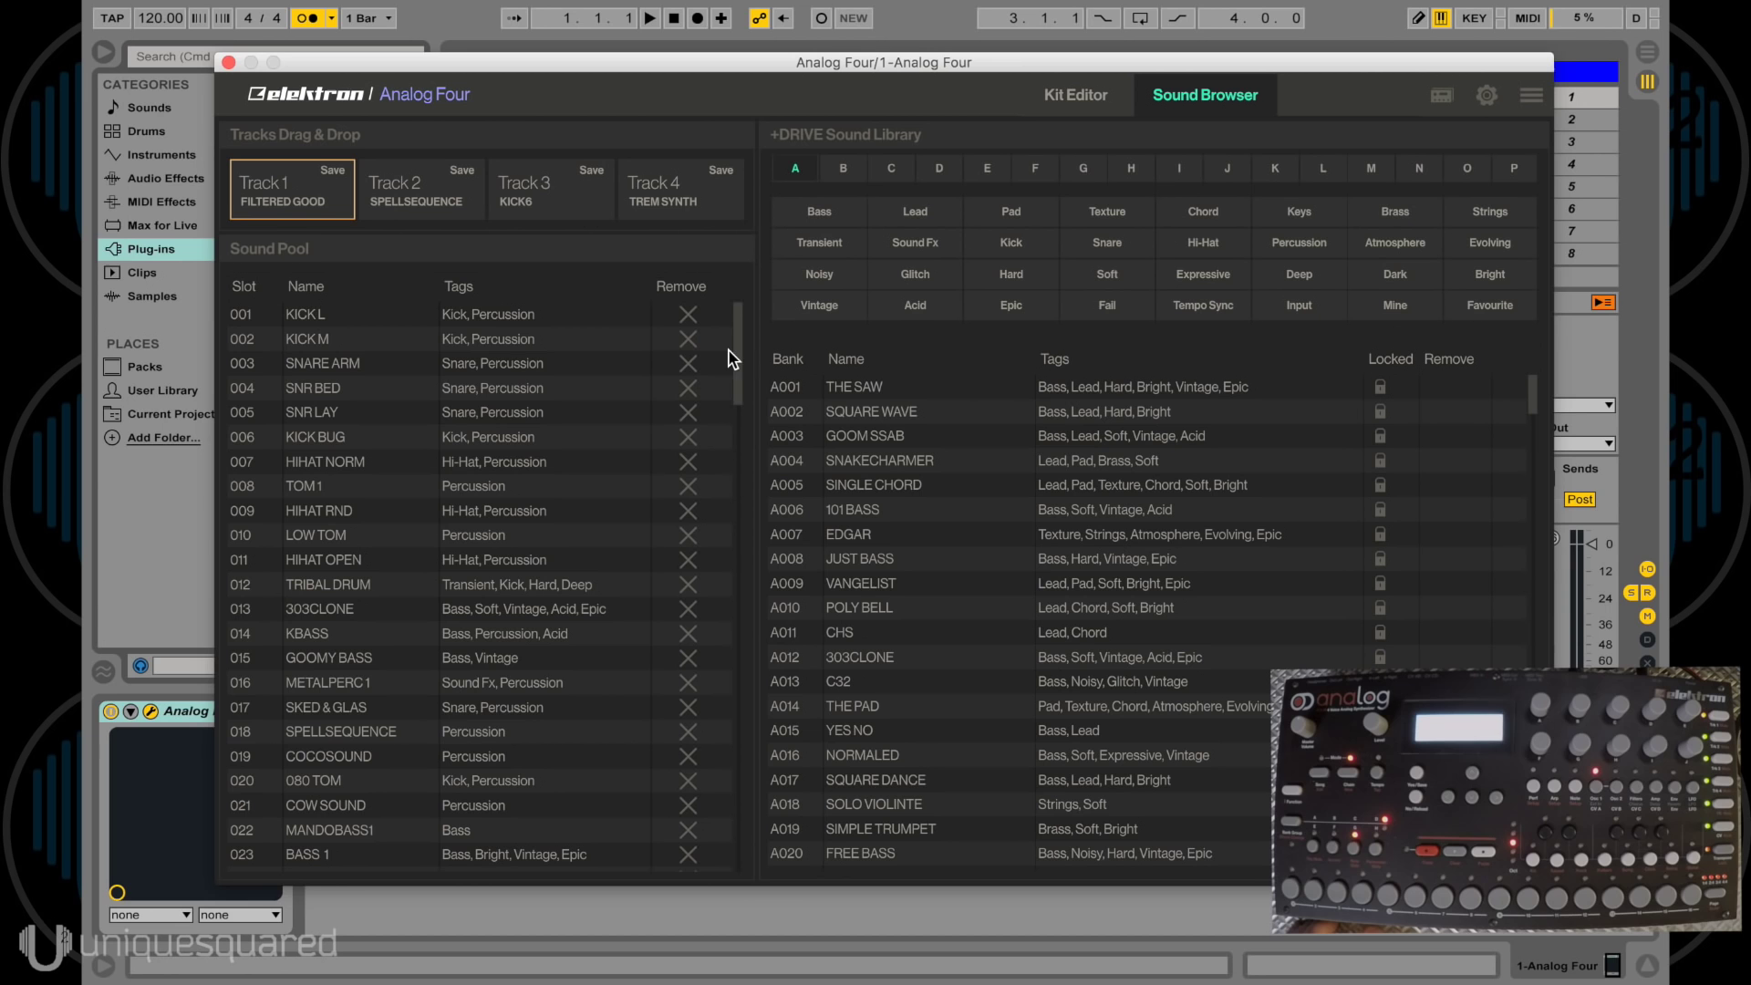
# Filter the +DRIVE library to Kick and load A142 KICK onto Track 3.
pyautogui.moveTo(741, 351); pyautogui.dragTo(743, 313)
pyautogui.click(1031, 249)
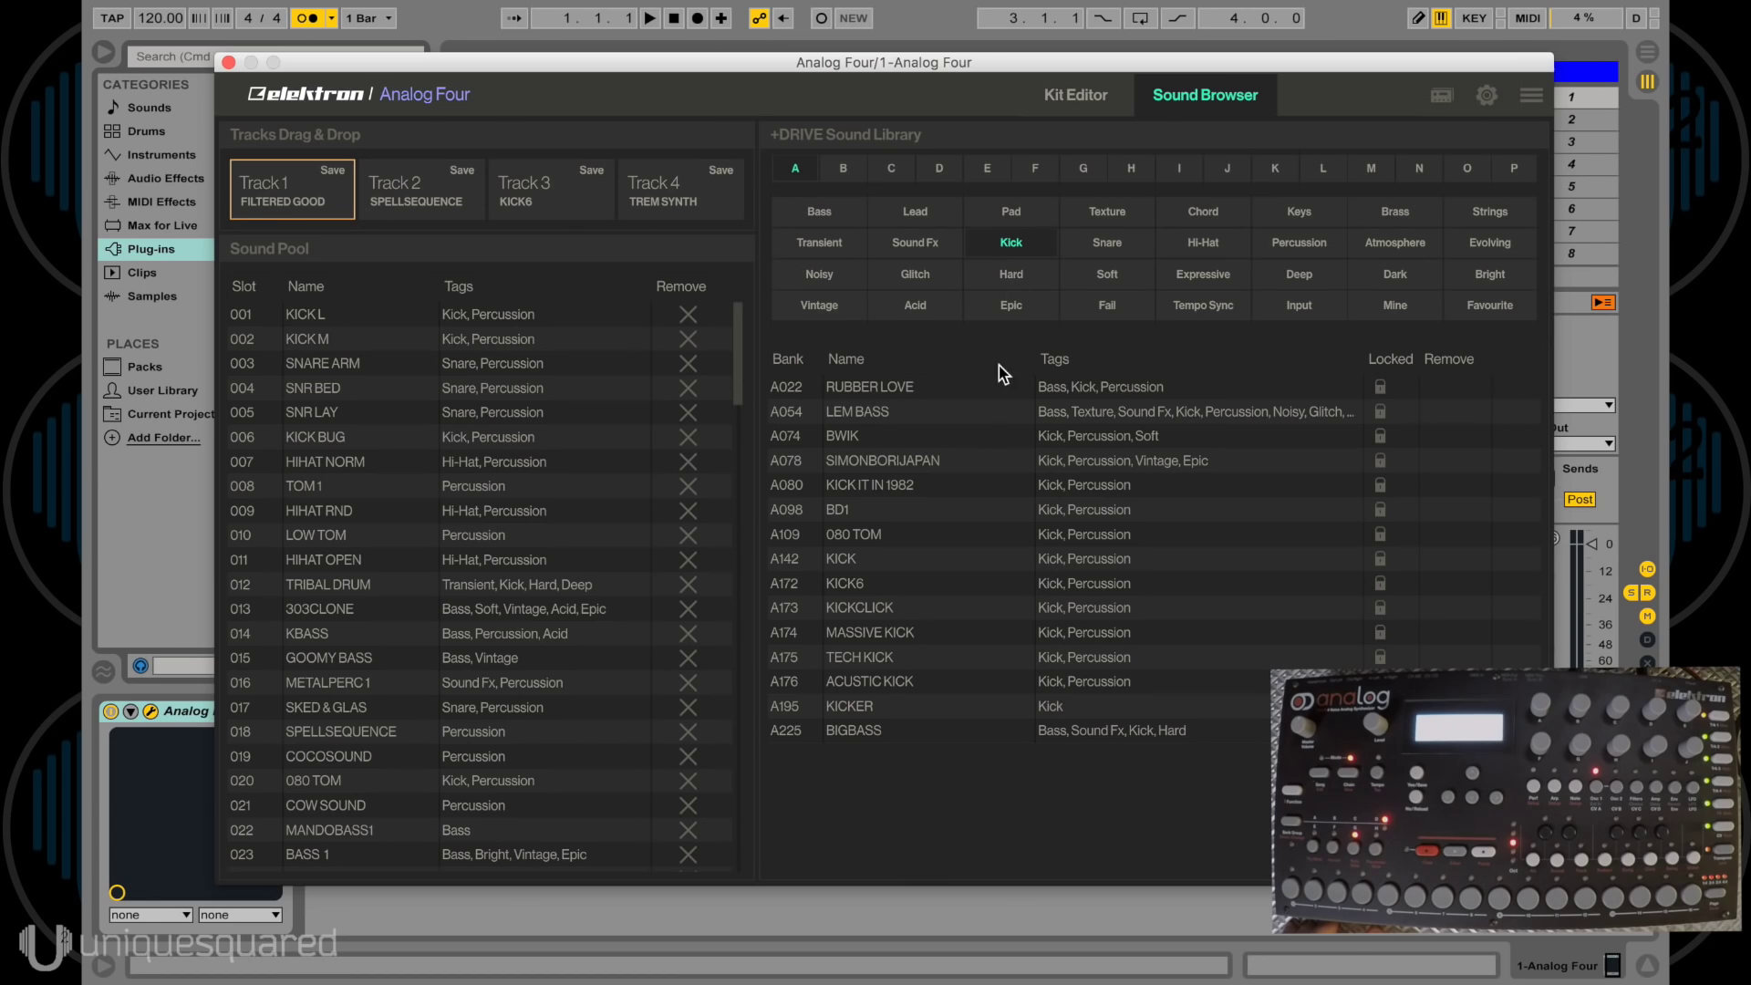
pyautogui.click(877, 564)
pyautogui.moveTo(878, 564); pyautogui.dragTo(567, 193)
pyautogui.click(567, 194)
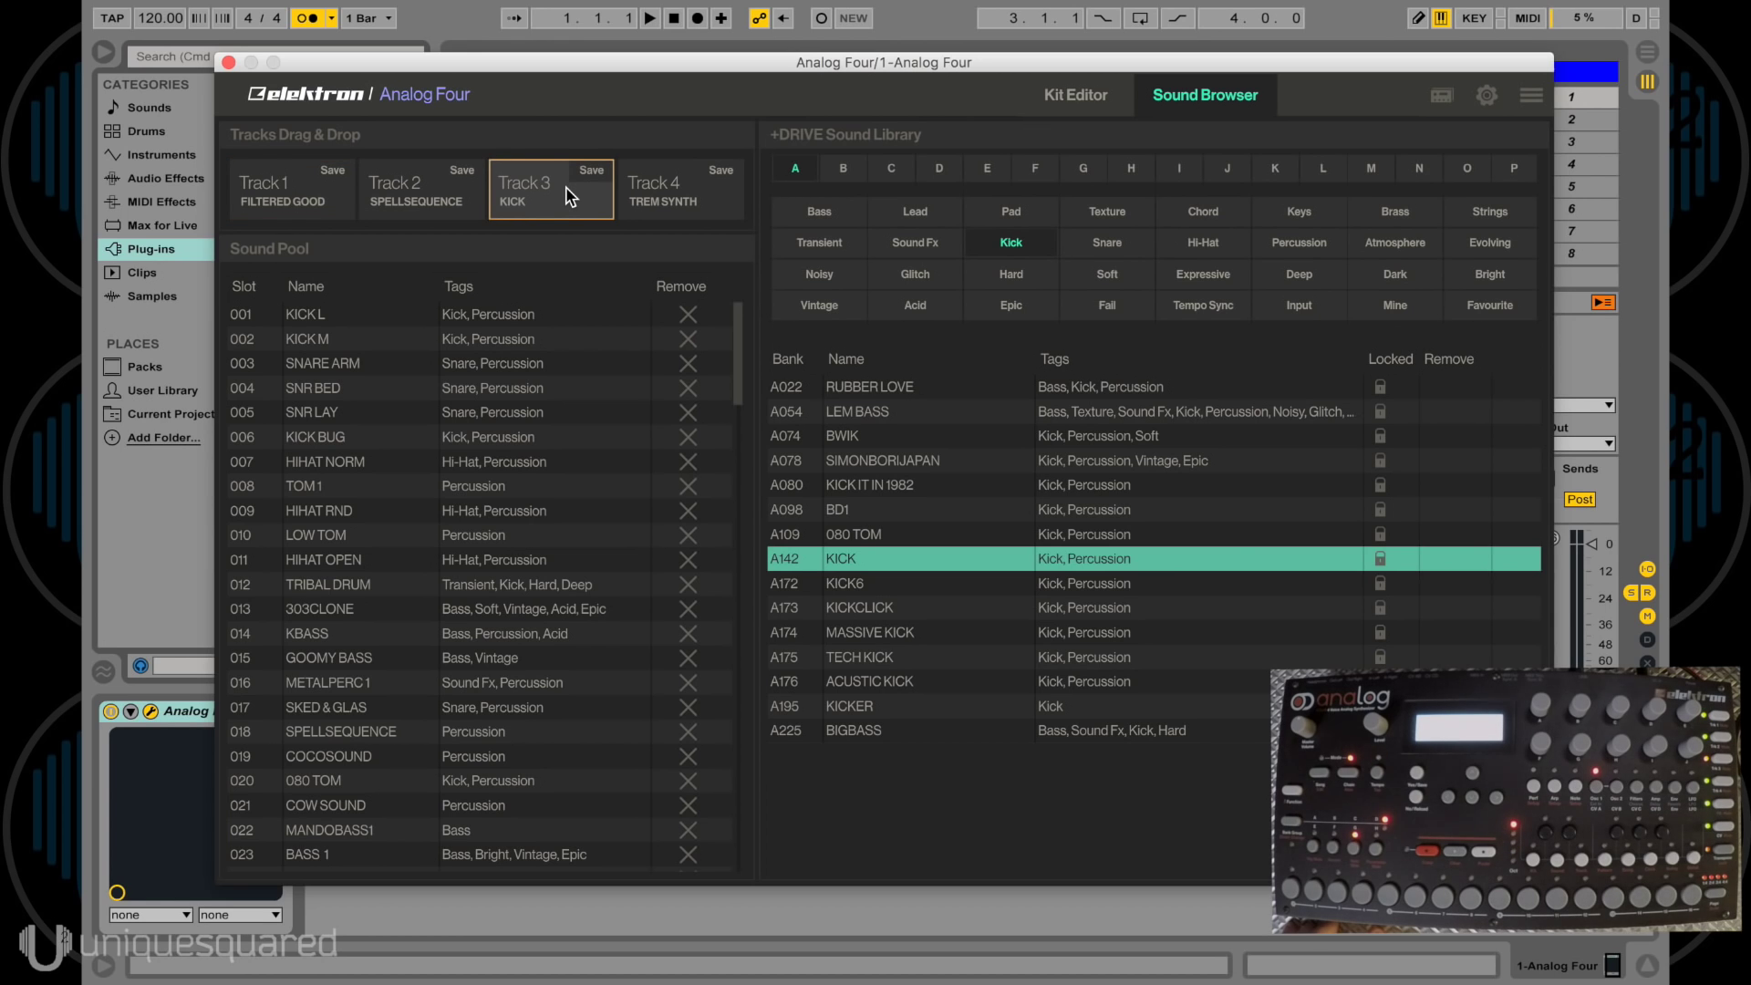
# Close the plugin window and set track 2's MIDI From to All Ins.
pyautogui.click(229, 64)
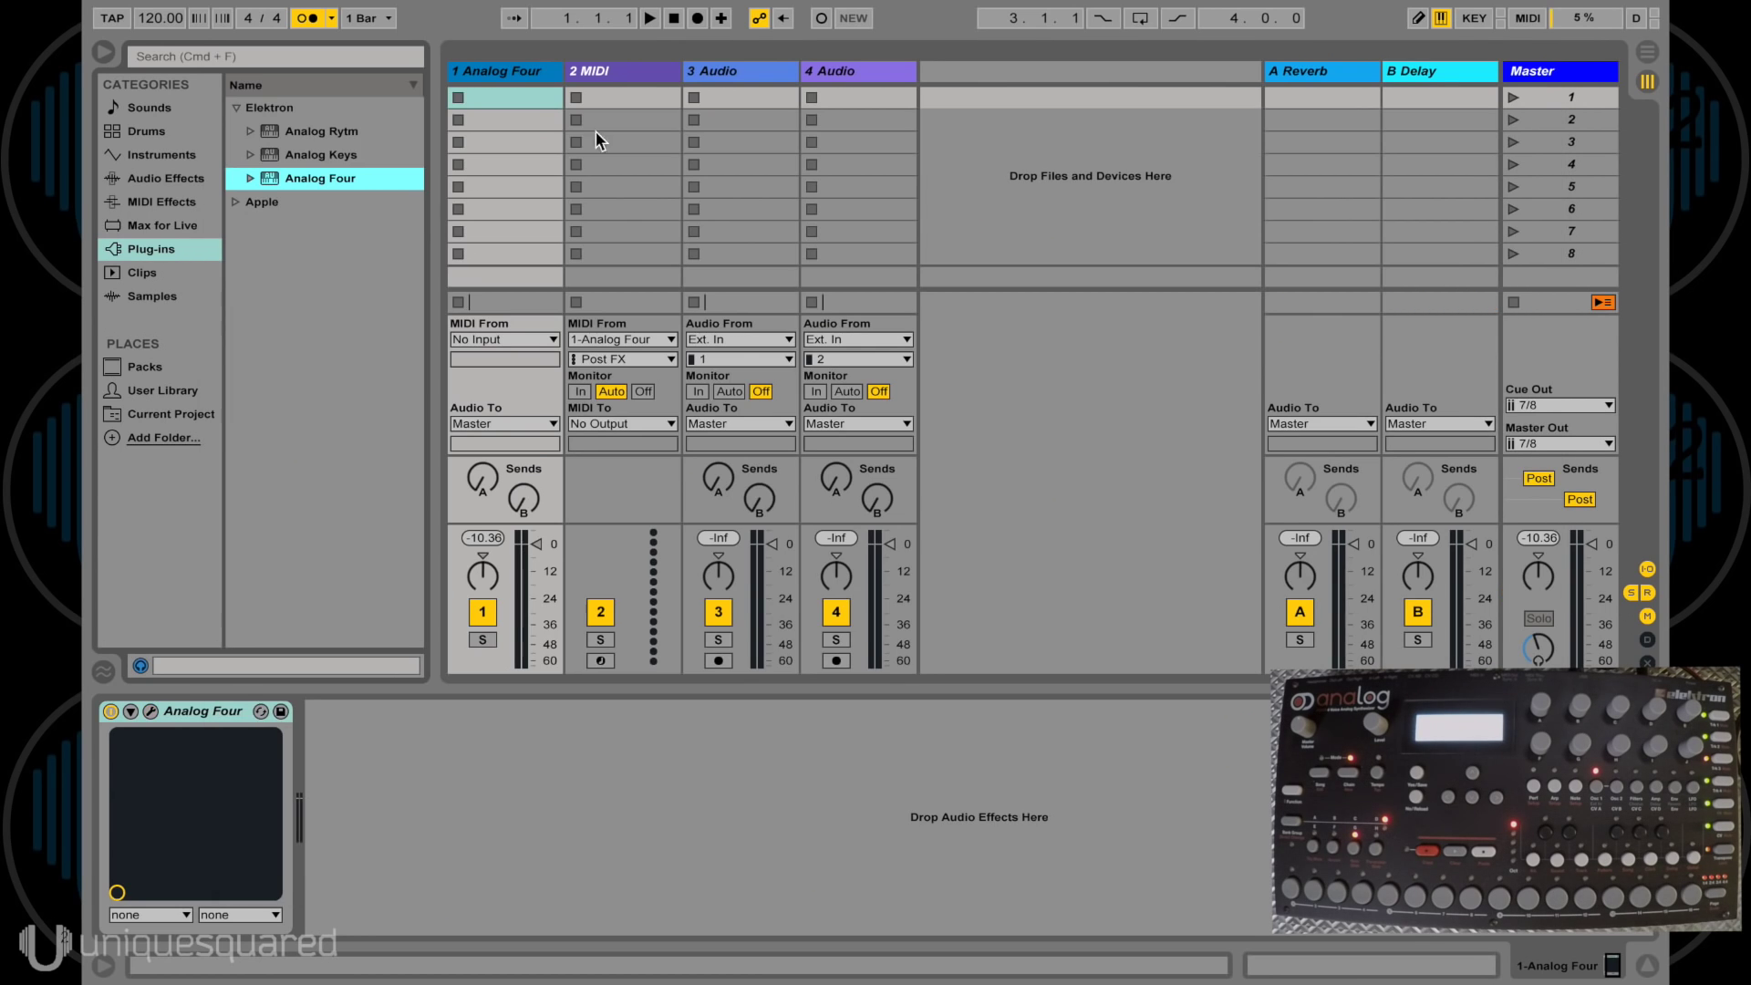
pyautogui.click(610, 85)
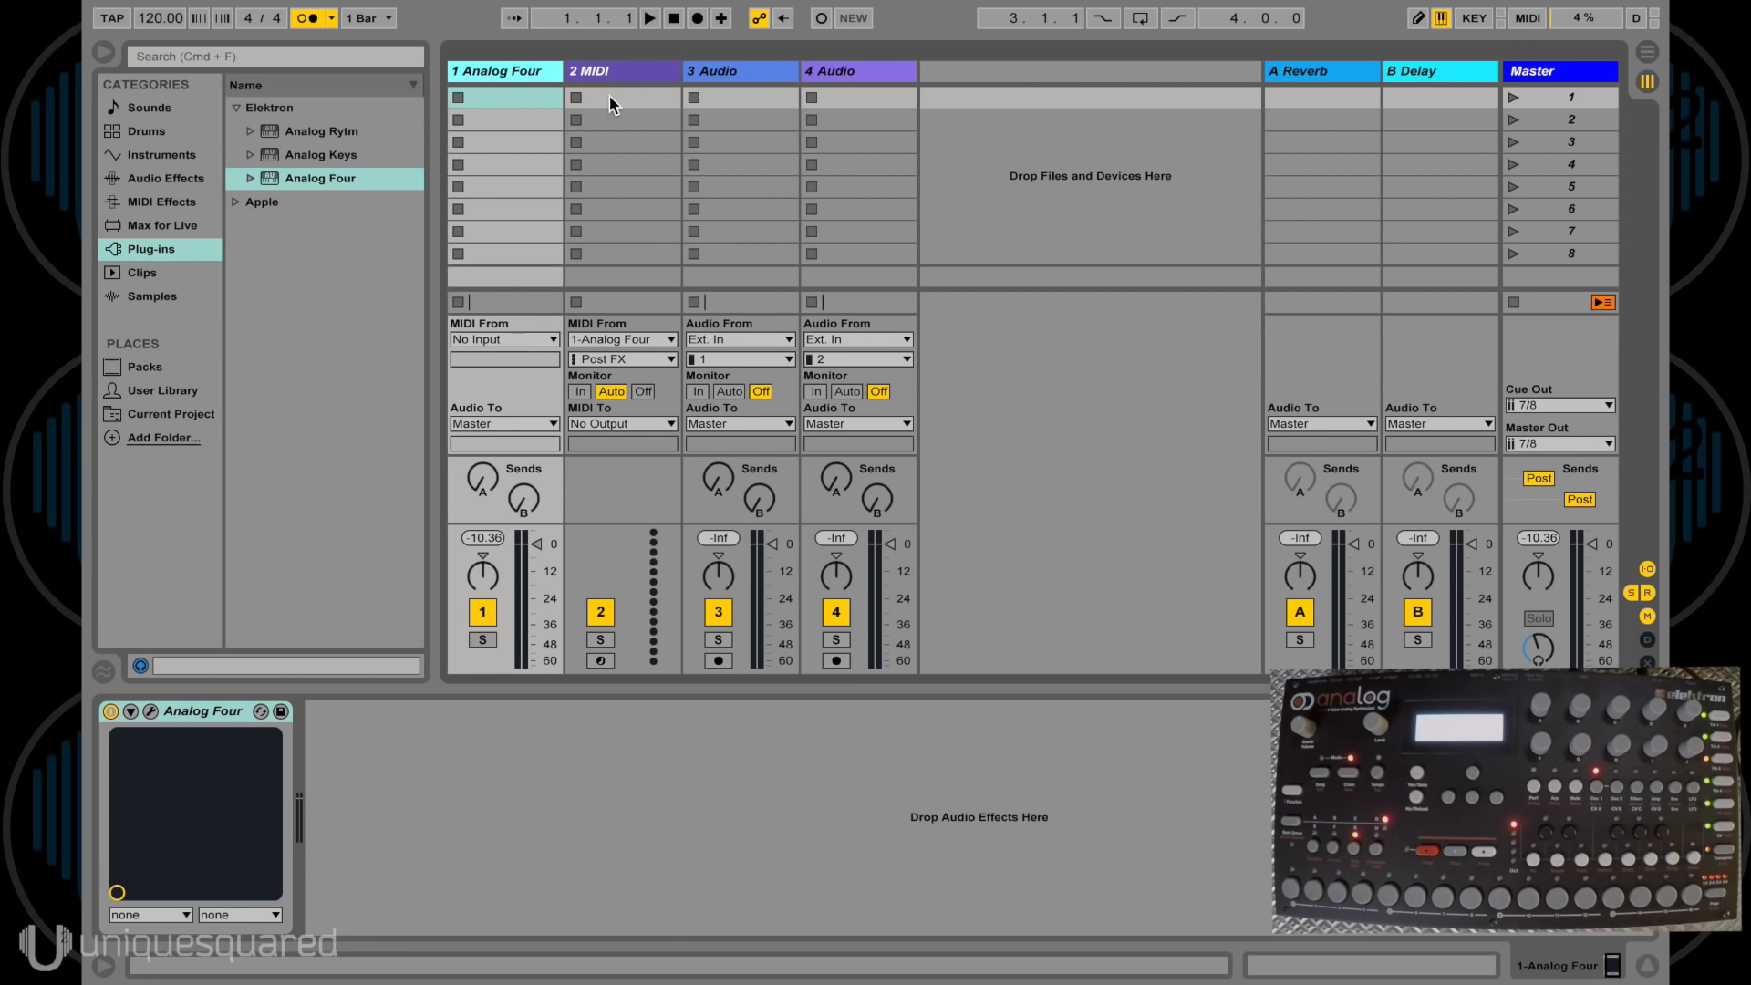
pyautogui.click(628, 340)
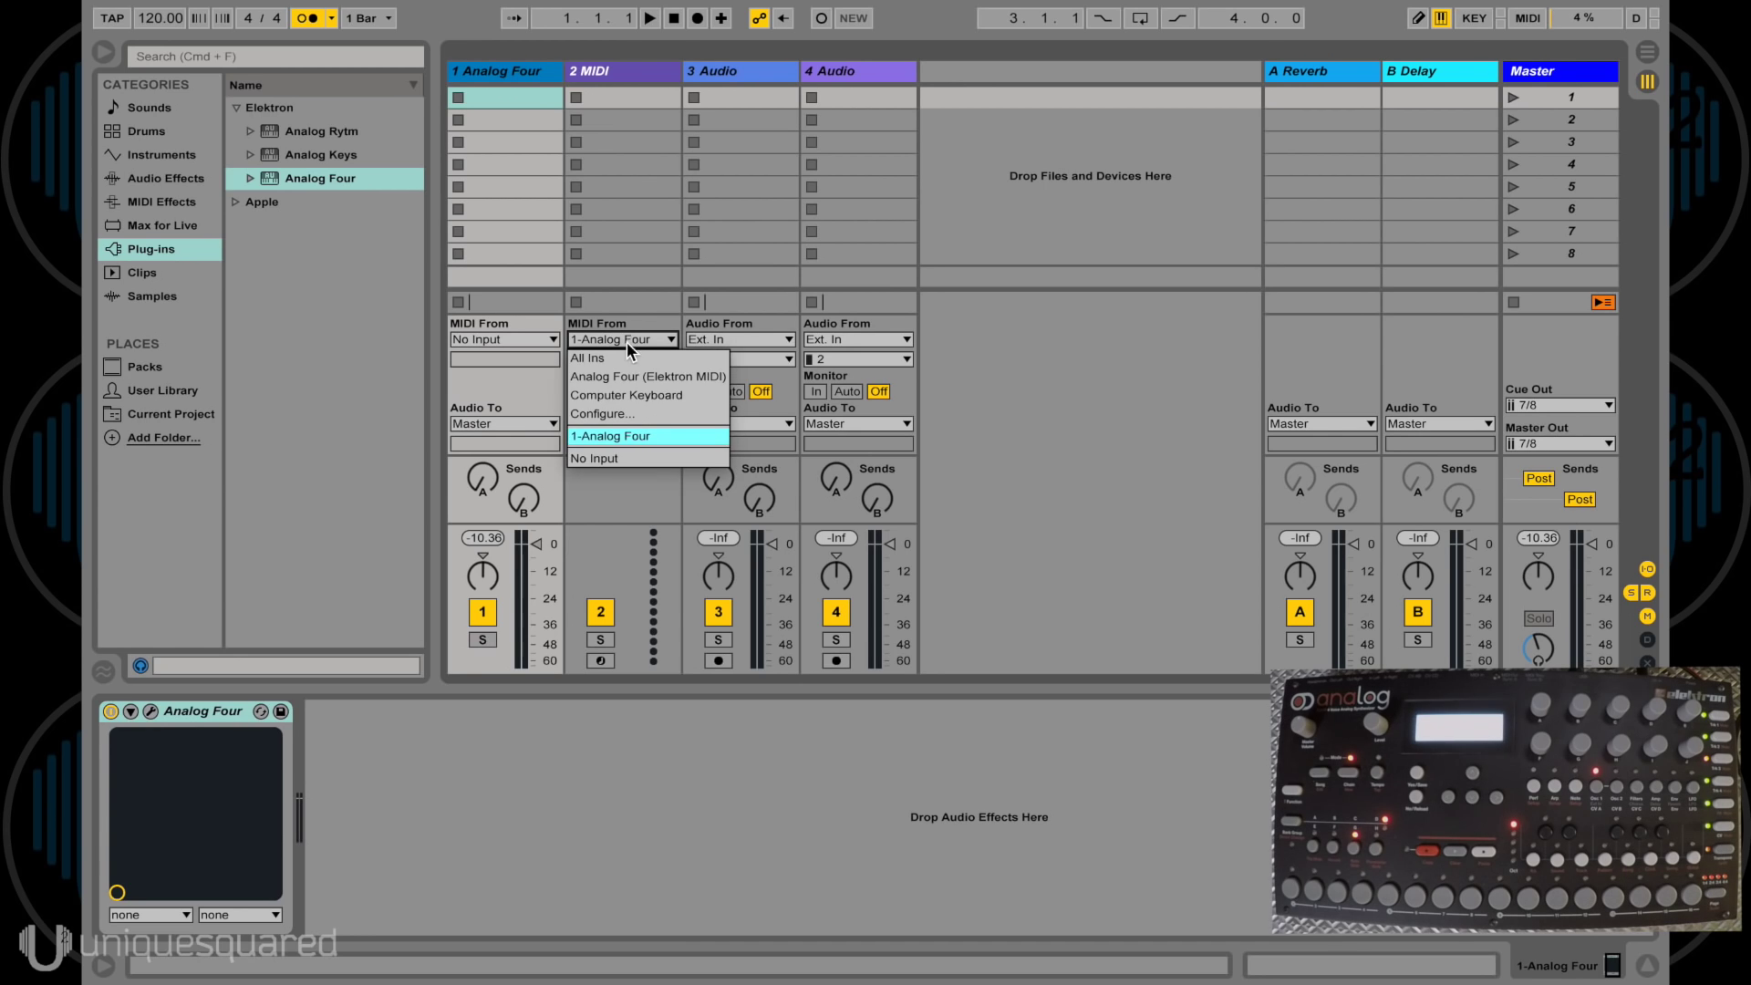
pyautogui.click(624, 357)
# Arm track 2 and record a looping MIDI clip in its first slot.
pyautogui.click(601, 661)
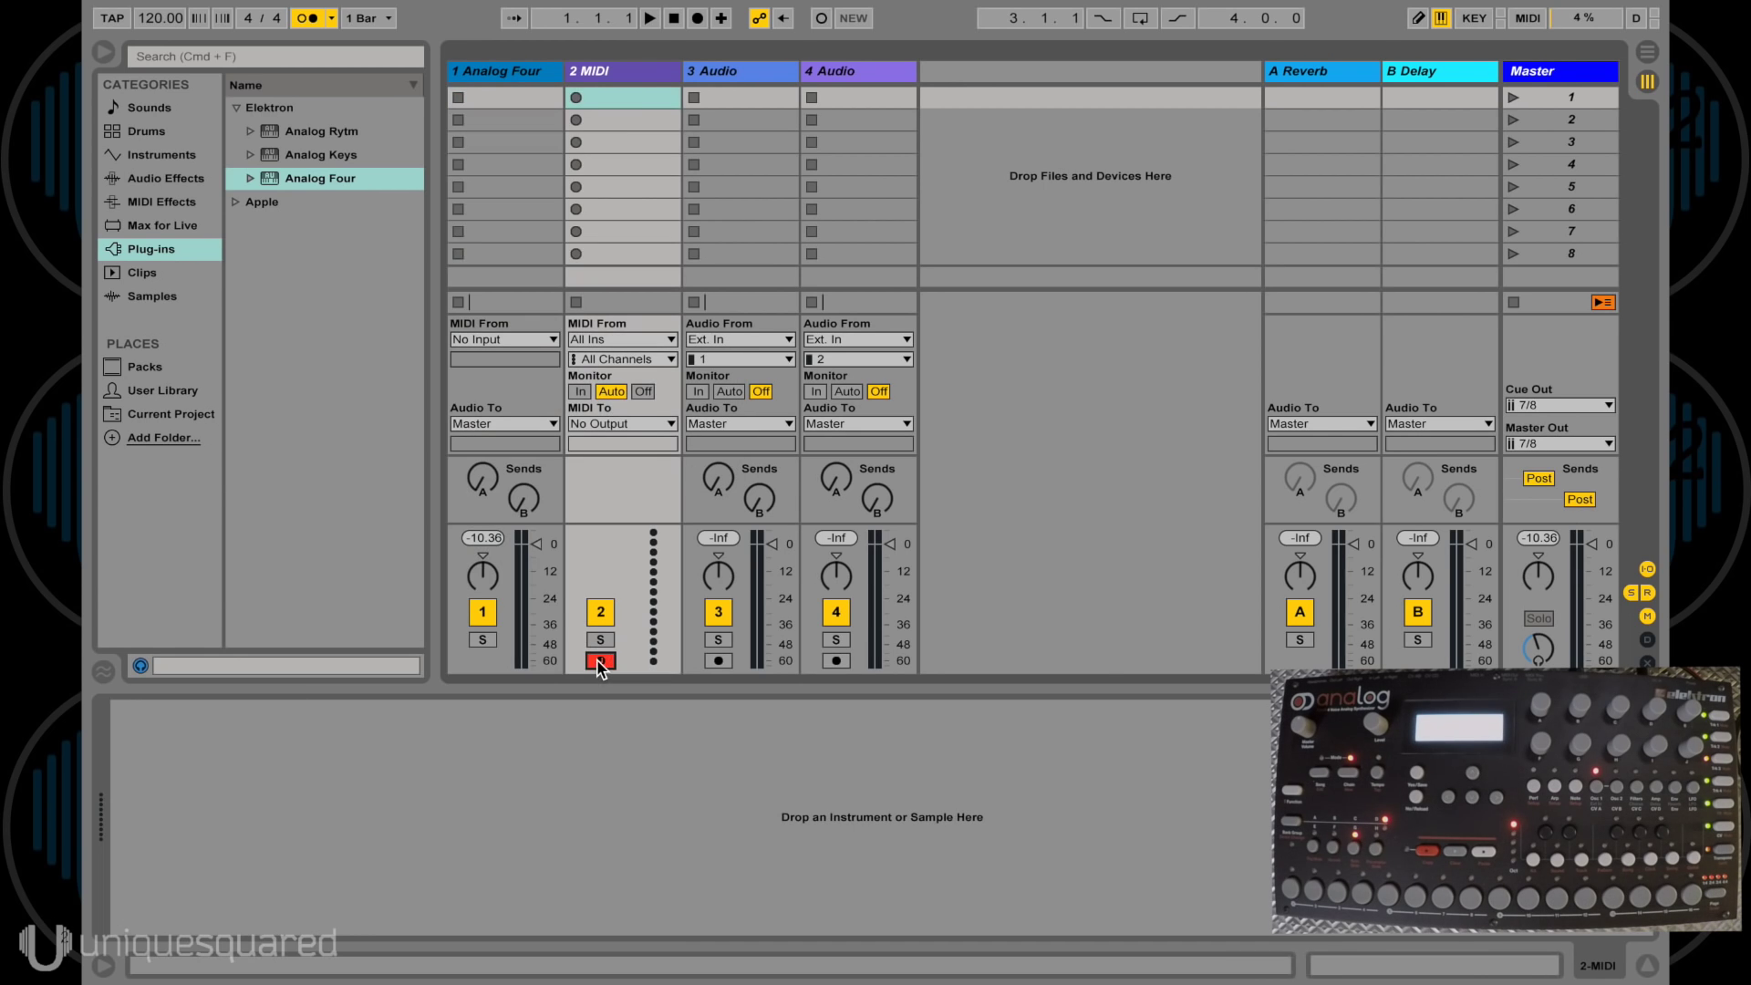
pyautogui.click(576, 97)
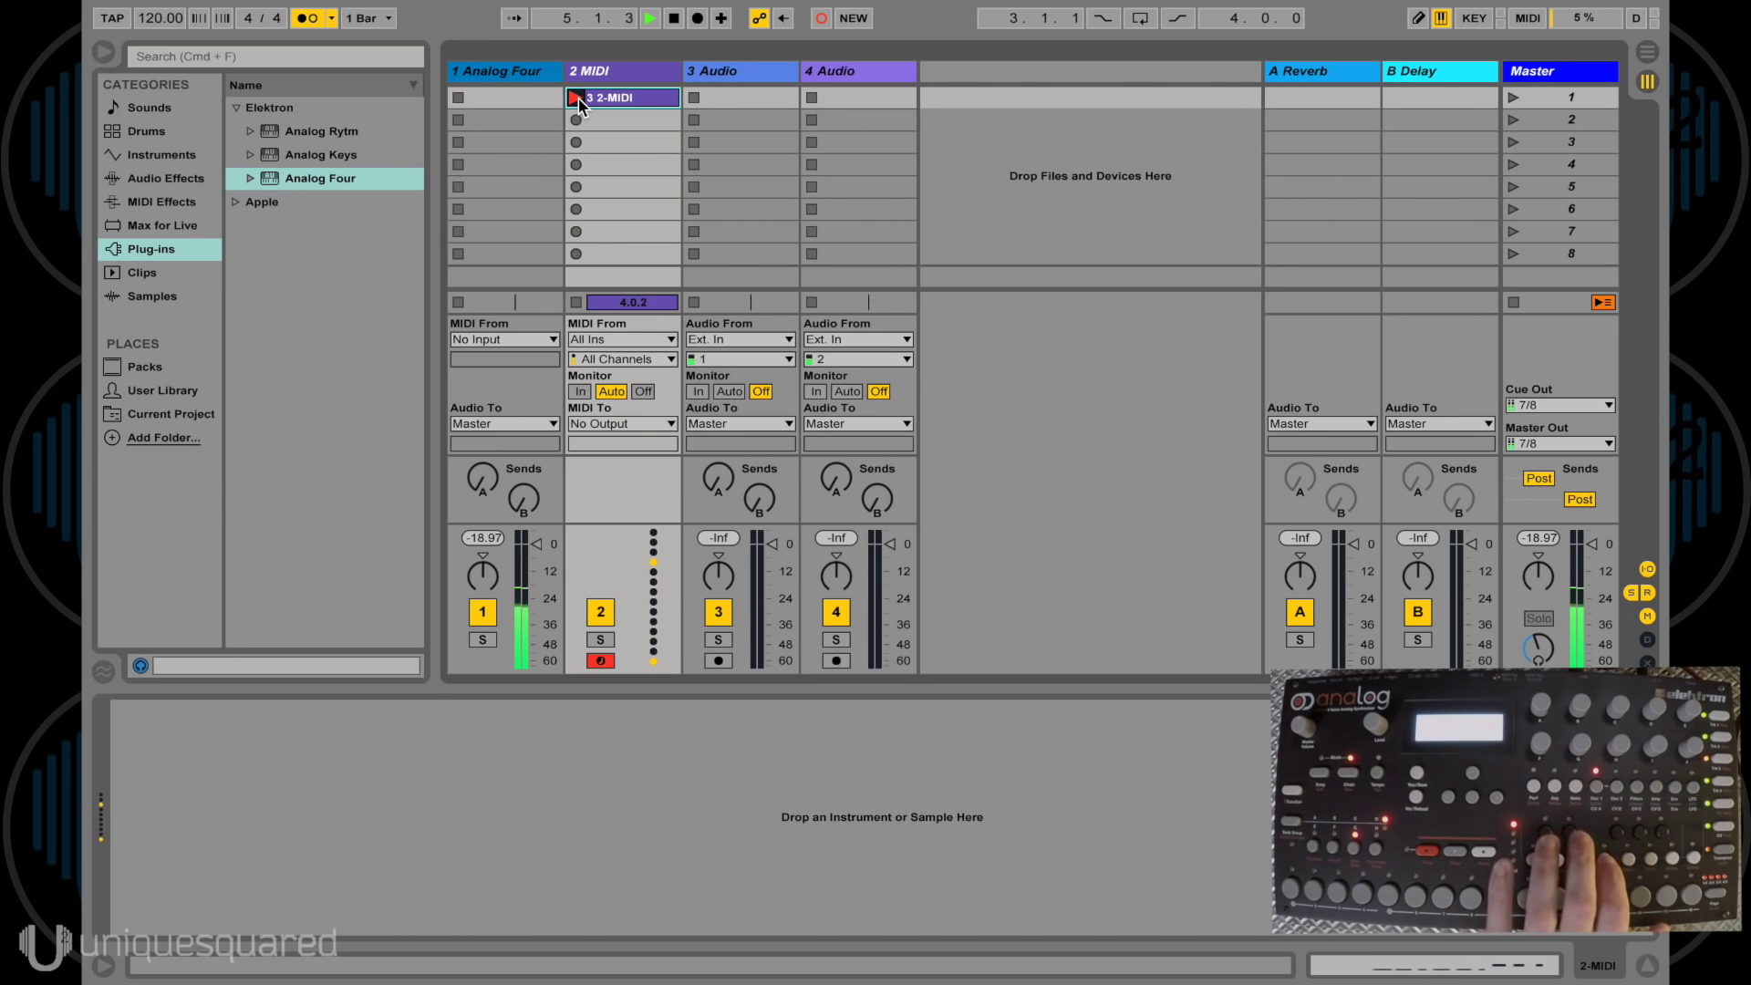
pyautogui.click(578, 96)
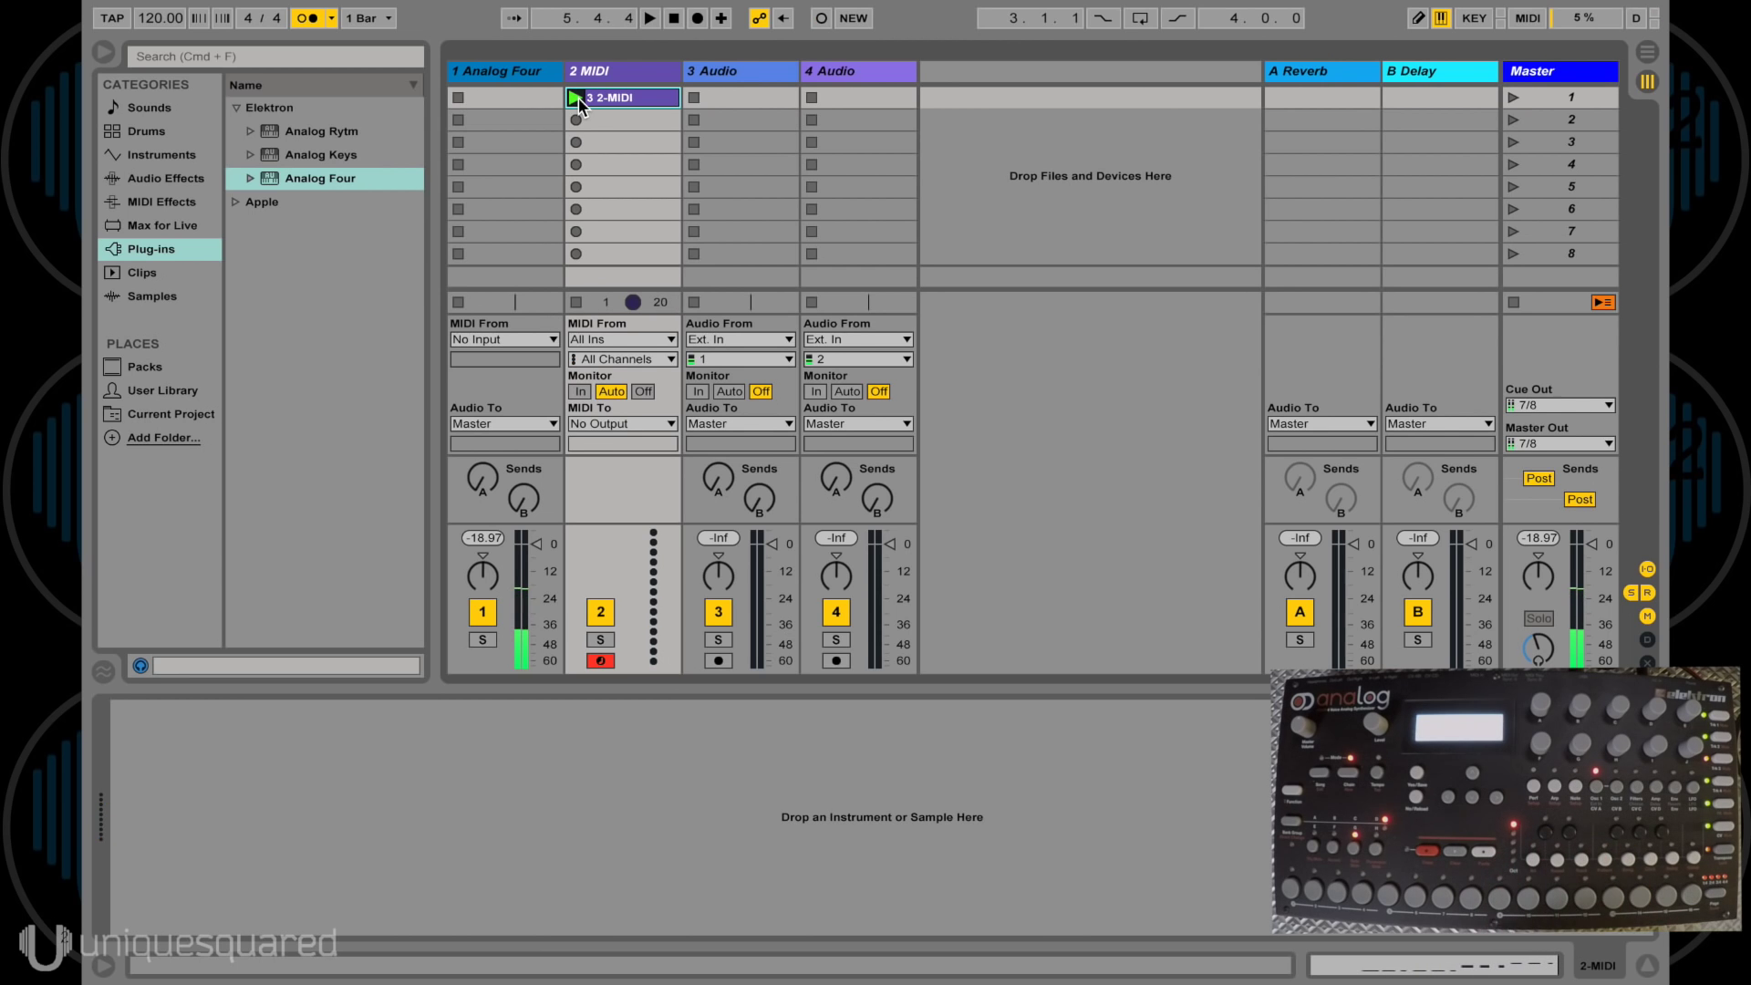
# Move the recorded clip's start and loop to bar 2 and quantize all its notes.
pyautogui.doubleClick(603, 107)
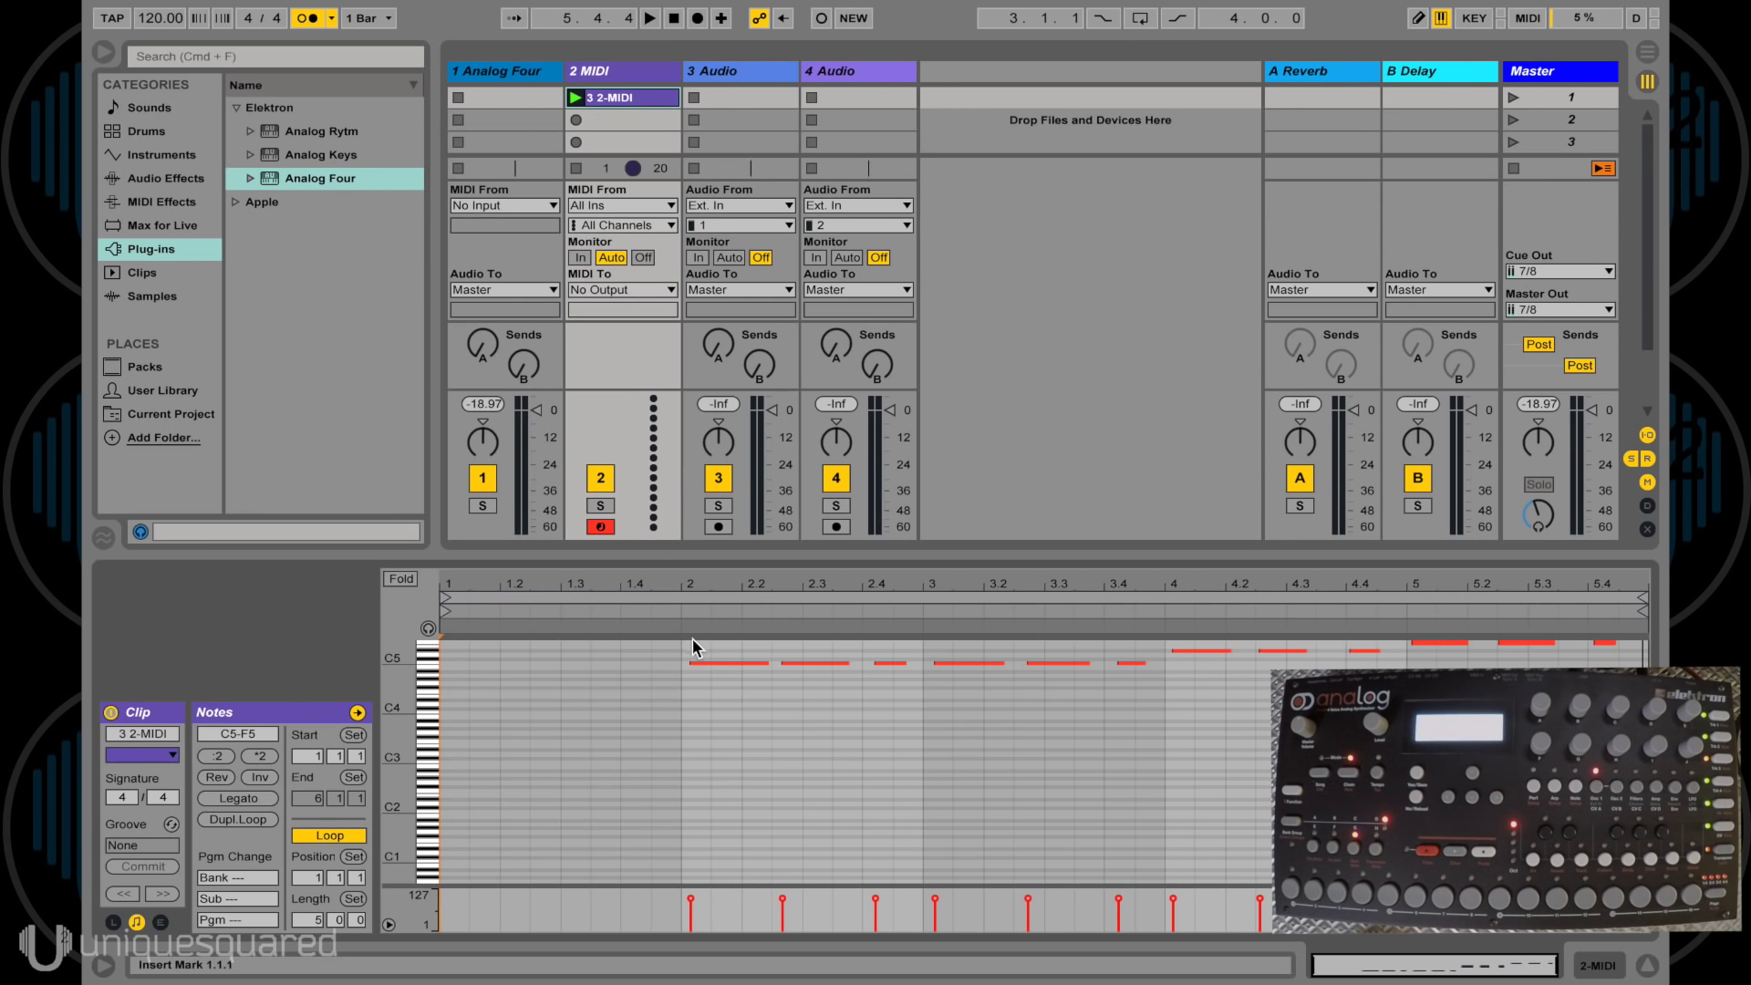
pyautogui.moveTo(447, 605); pyautogui.dragTo(686, 605)
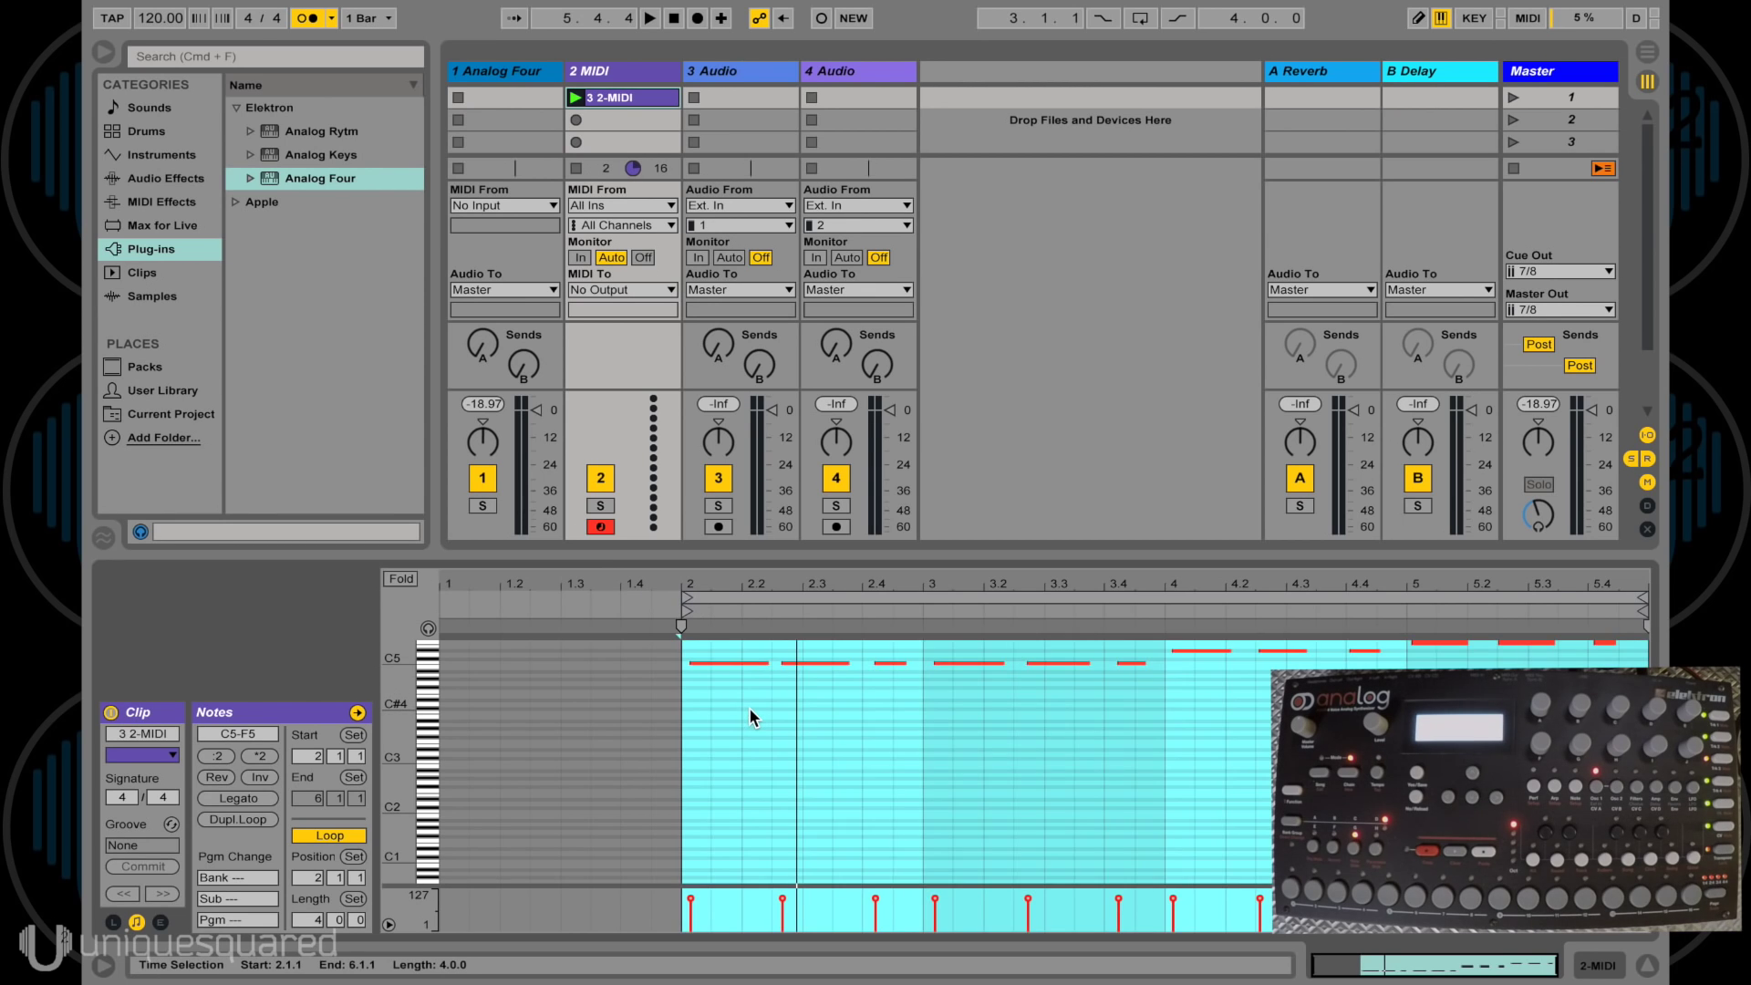
pyautogui.press('super+a')
pyautogui.press('super+u')
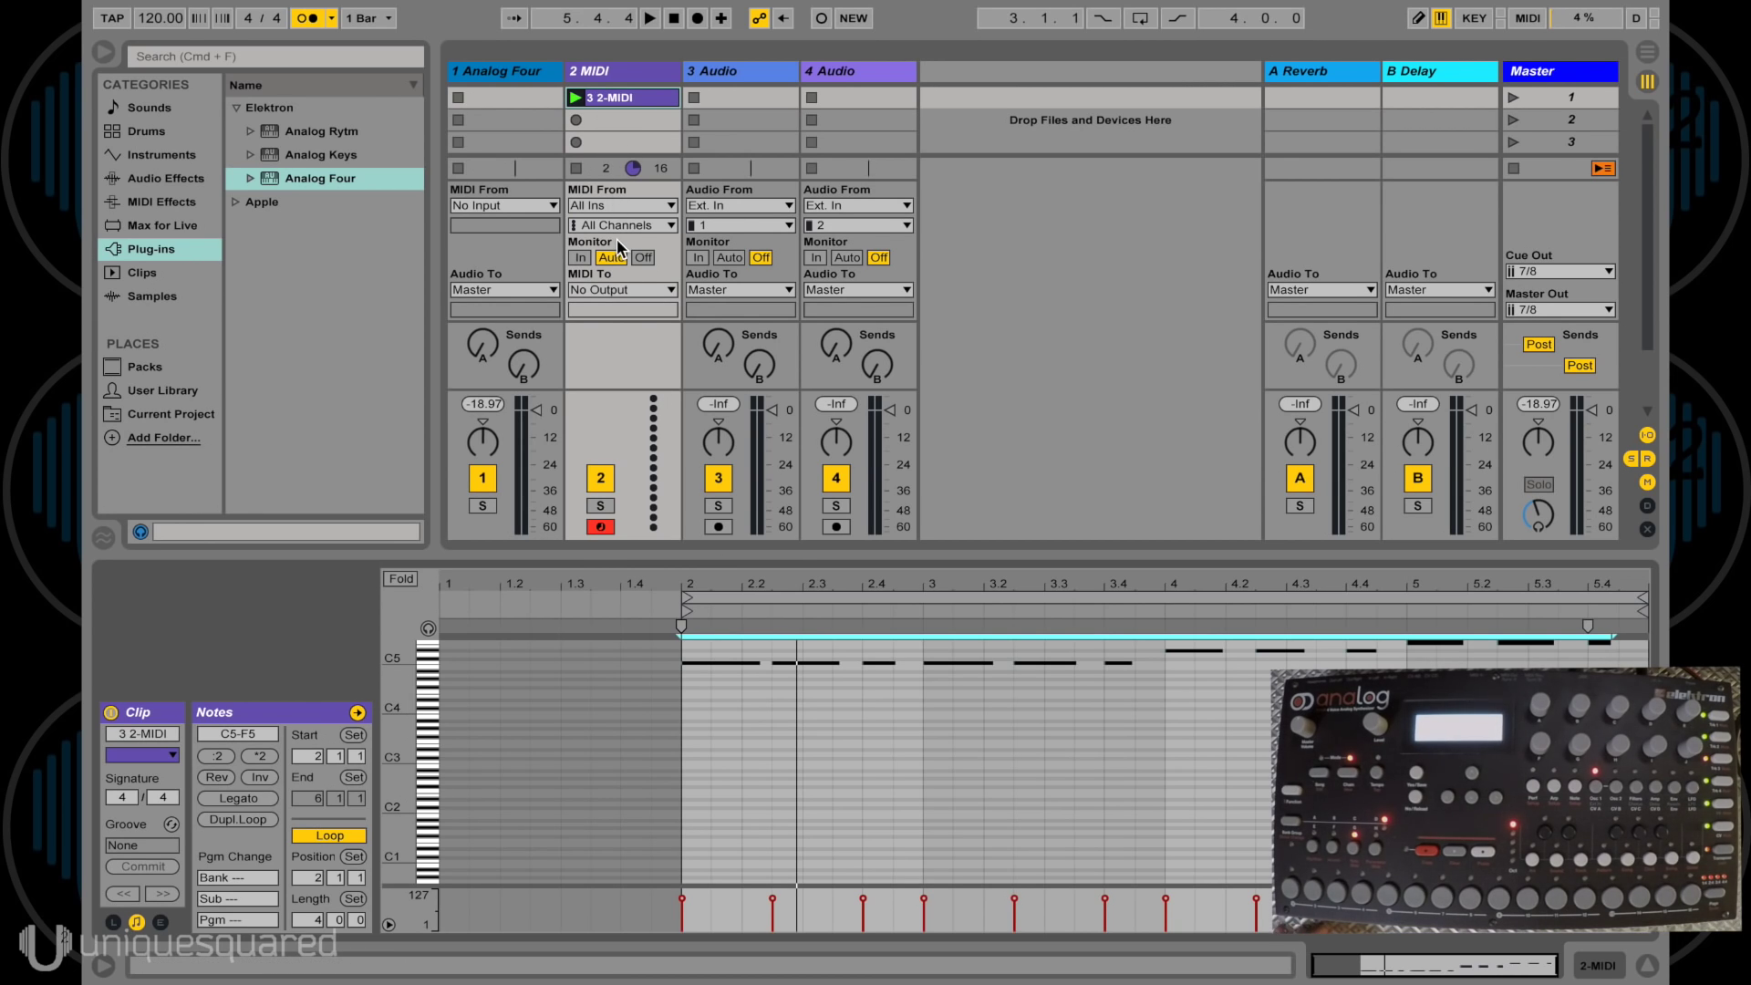
# Route track 2's MIDI to 1-Analog Four on channel 2-Analog Four, then stop playback.
pyautogui.click(613, 290)
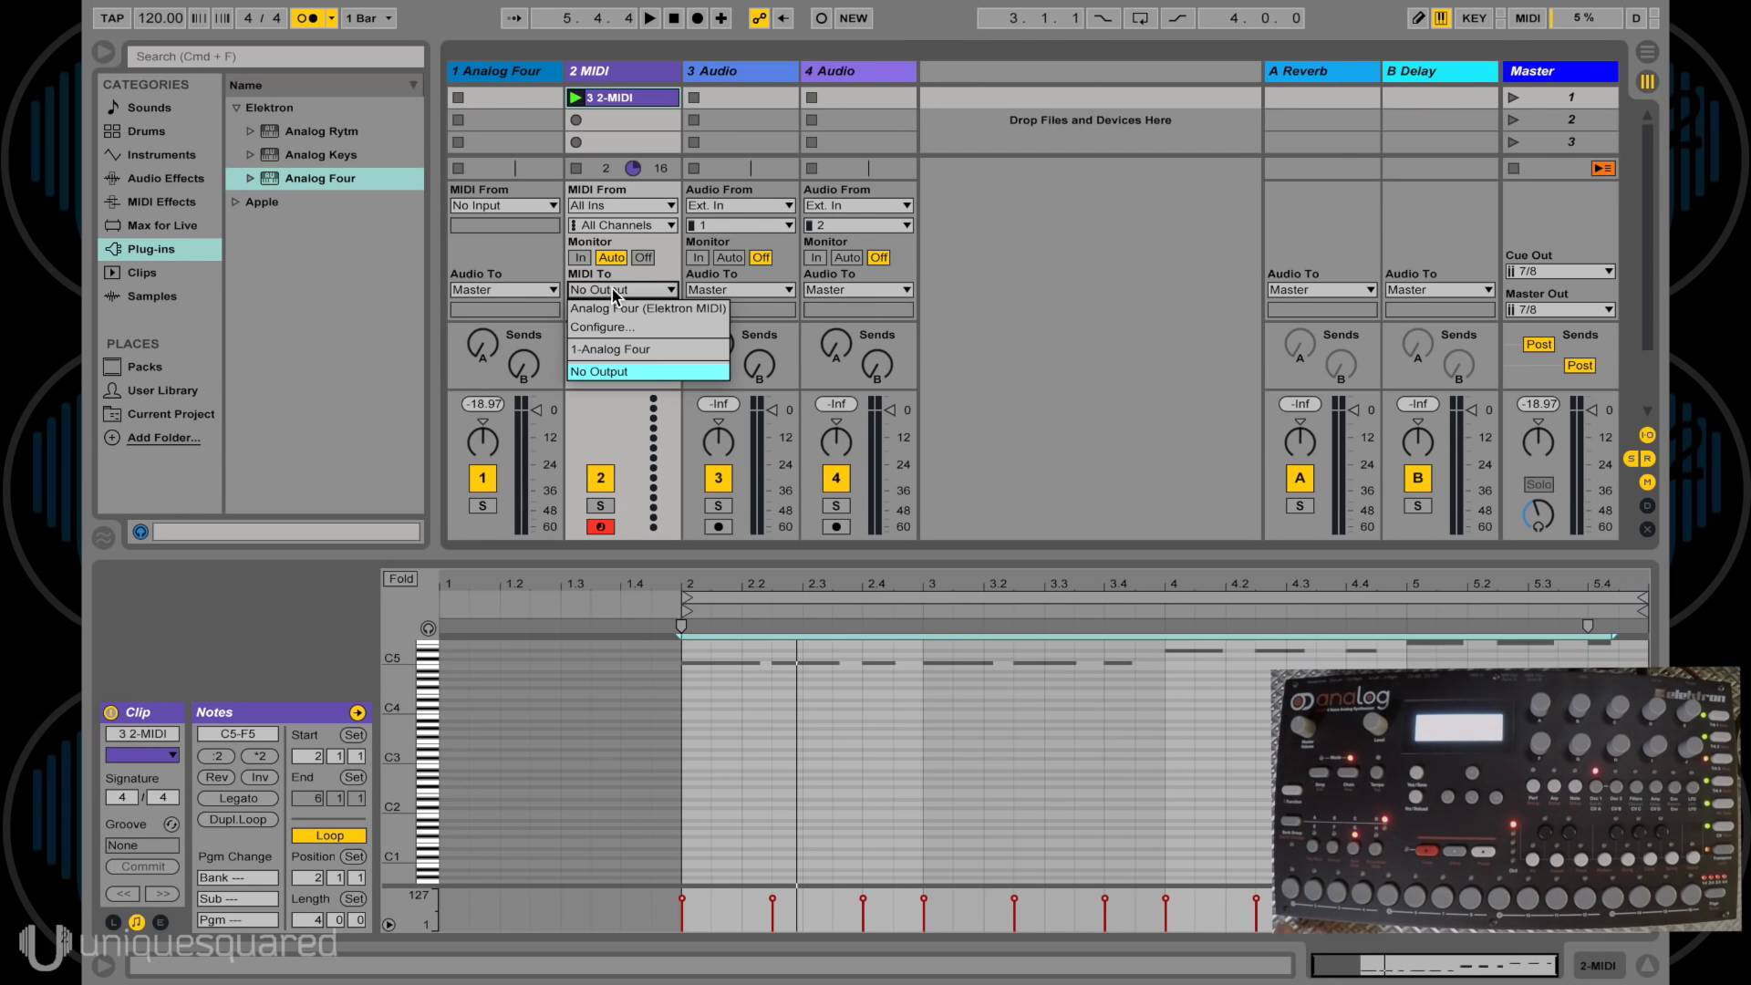
pyautogui.click(613, 348)
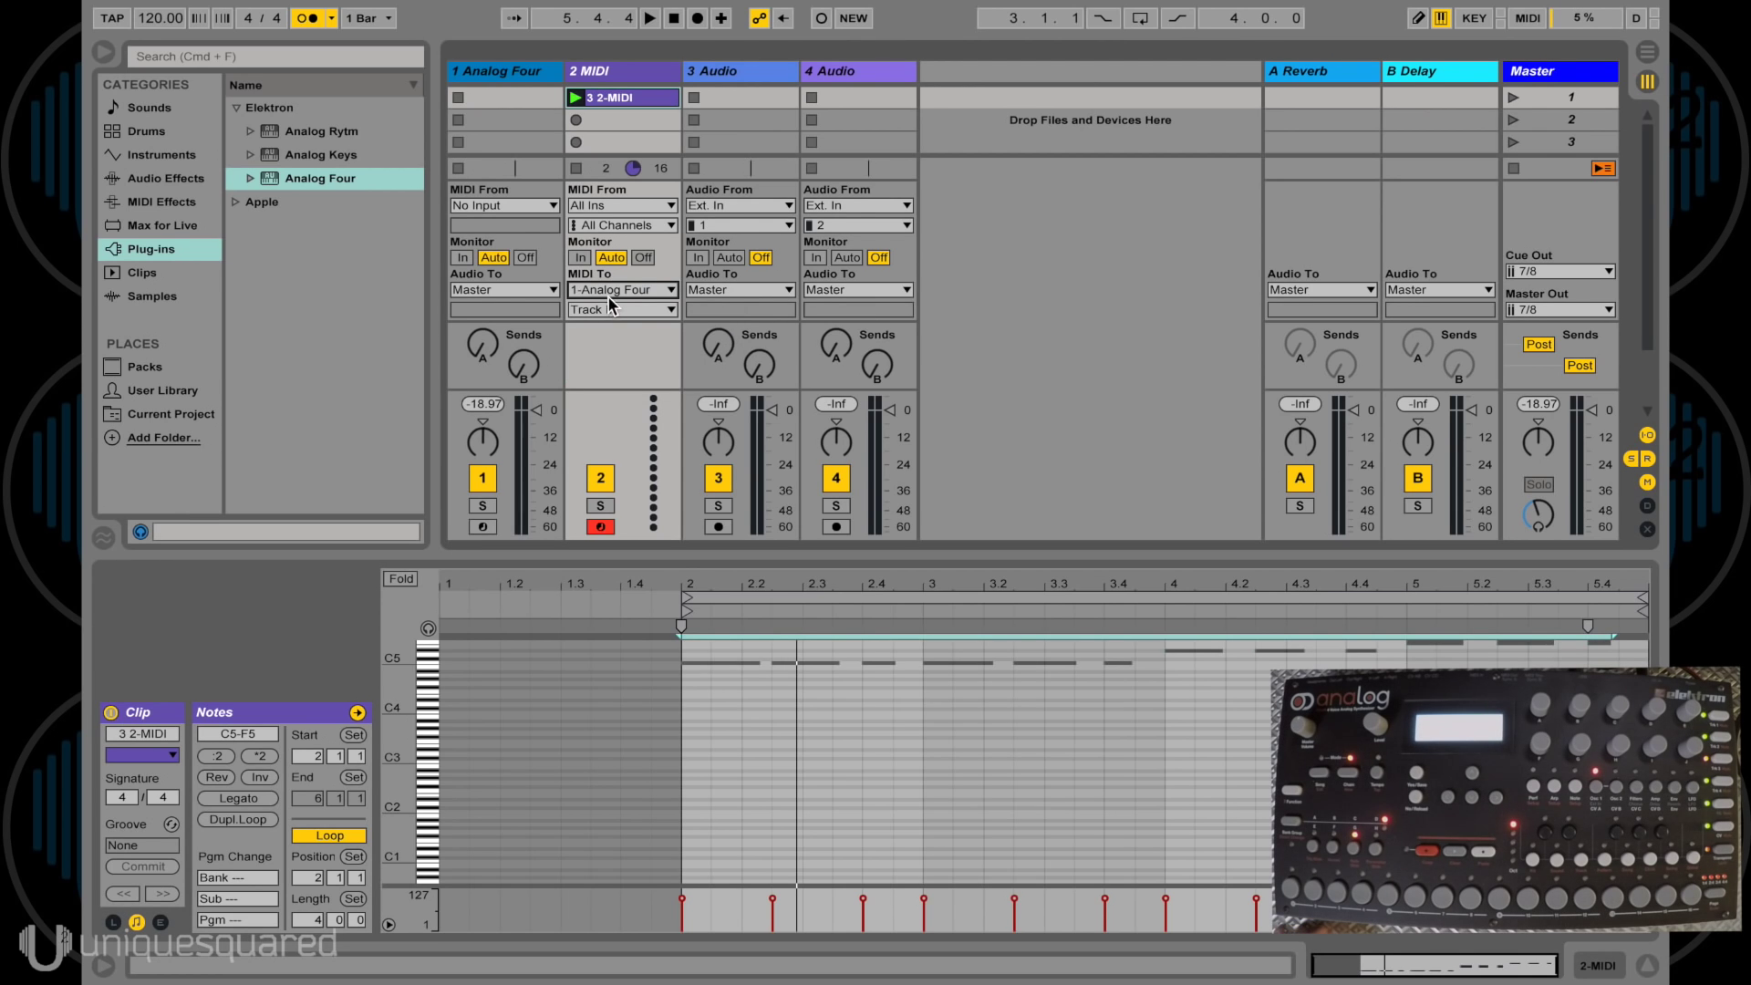
pyautogui.click(610, 311)
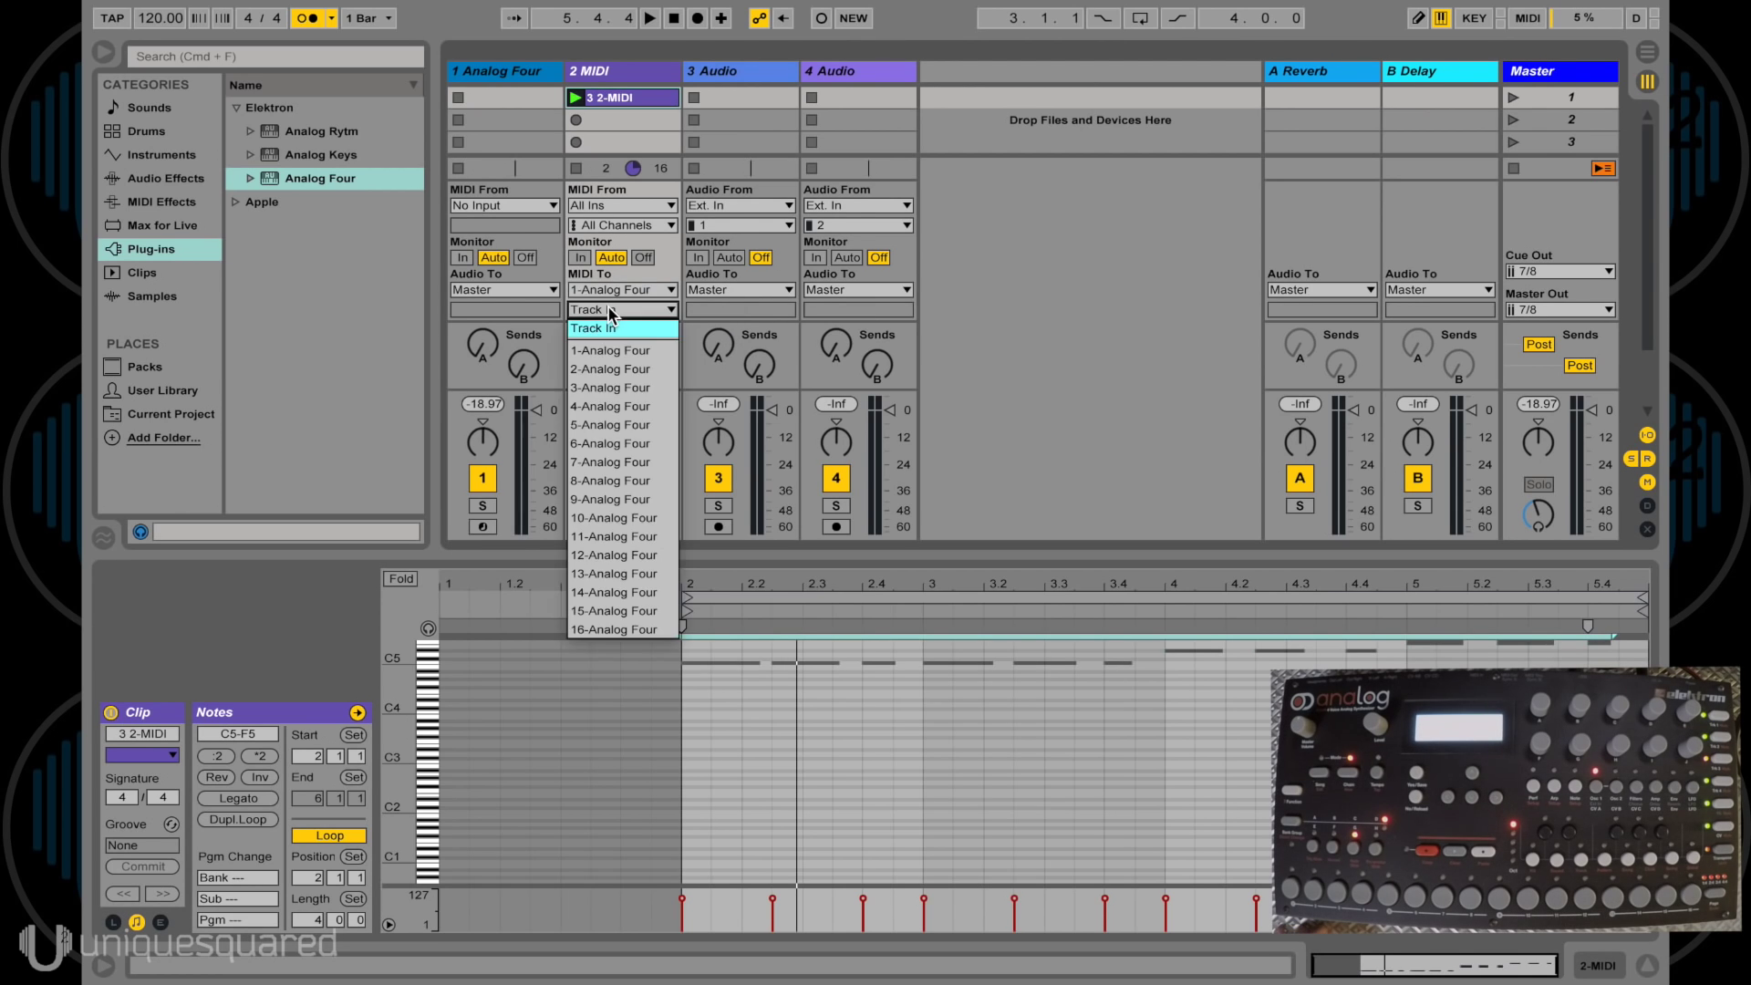
pyautogui.click(615, 390)
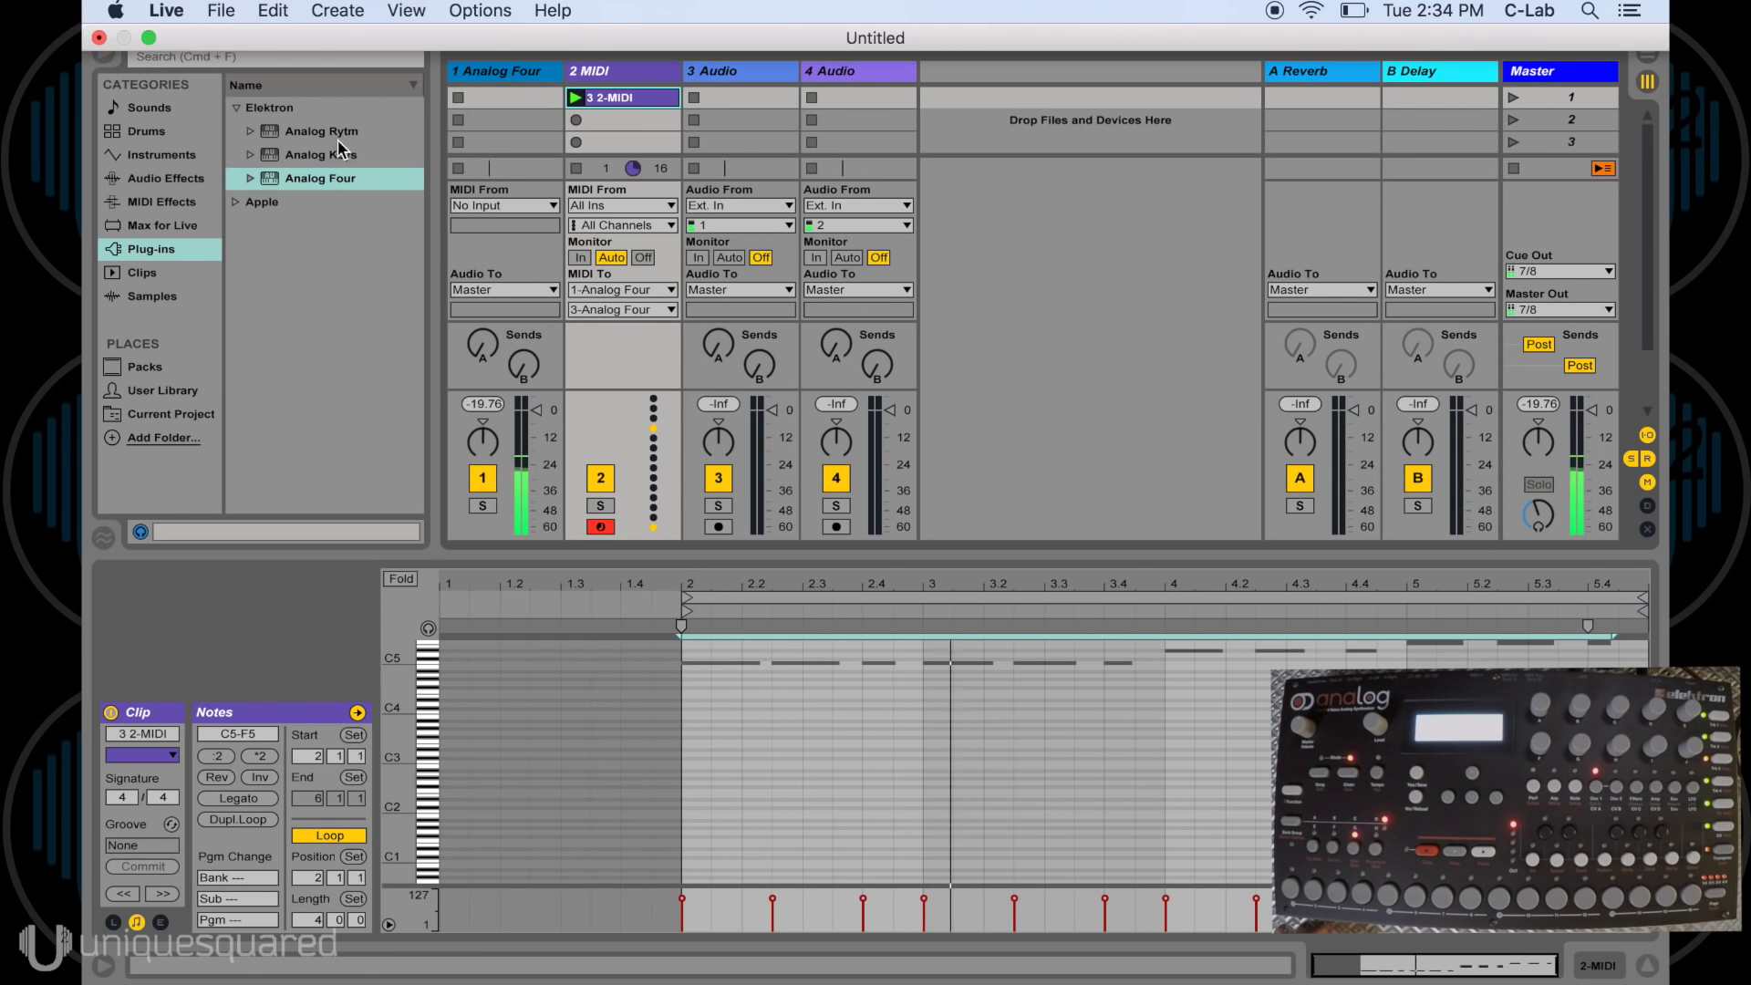
pyautogui.click(609, 310)
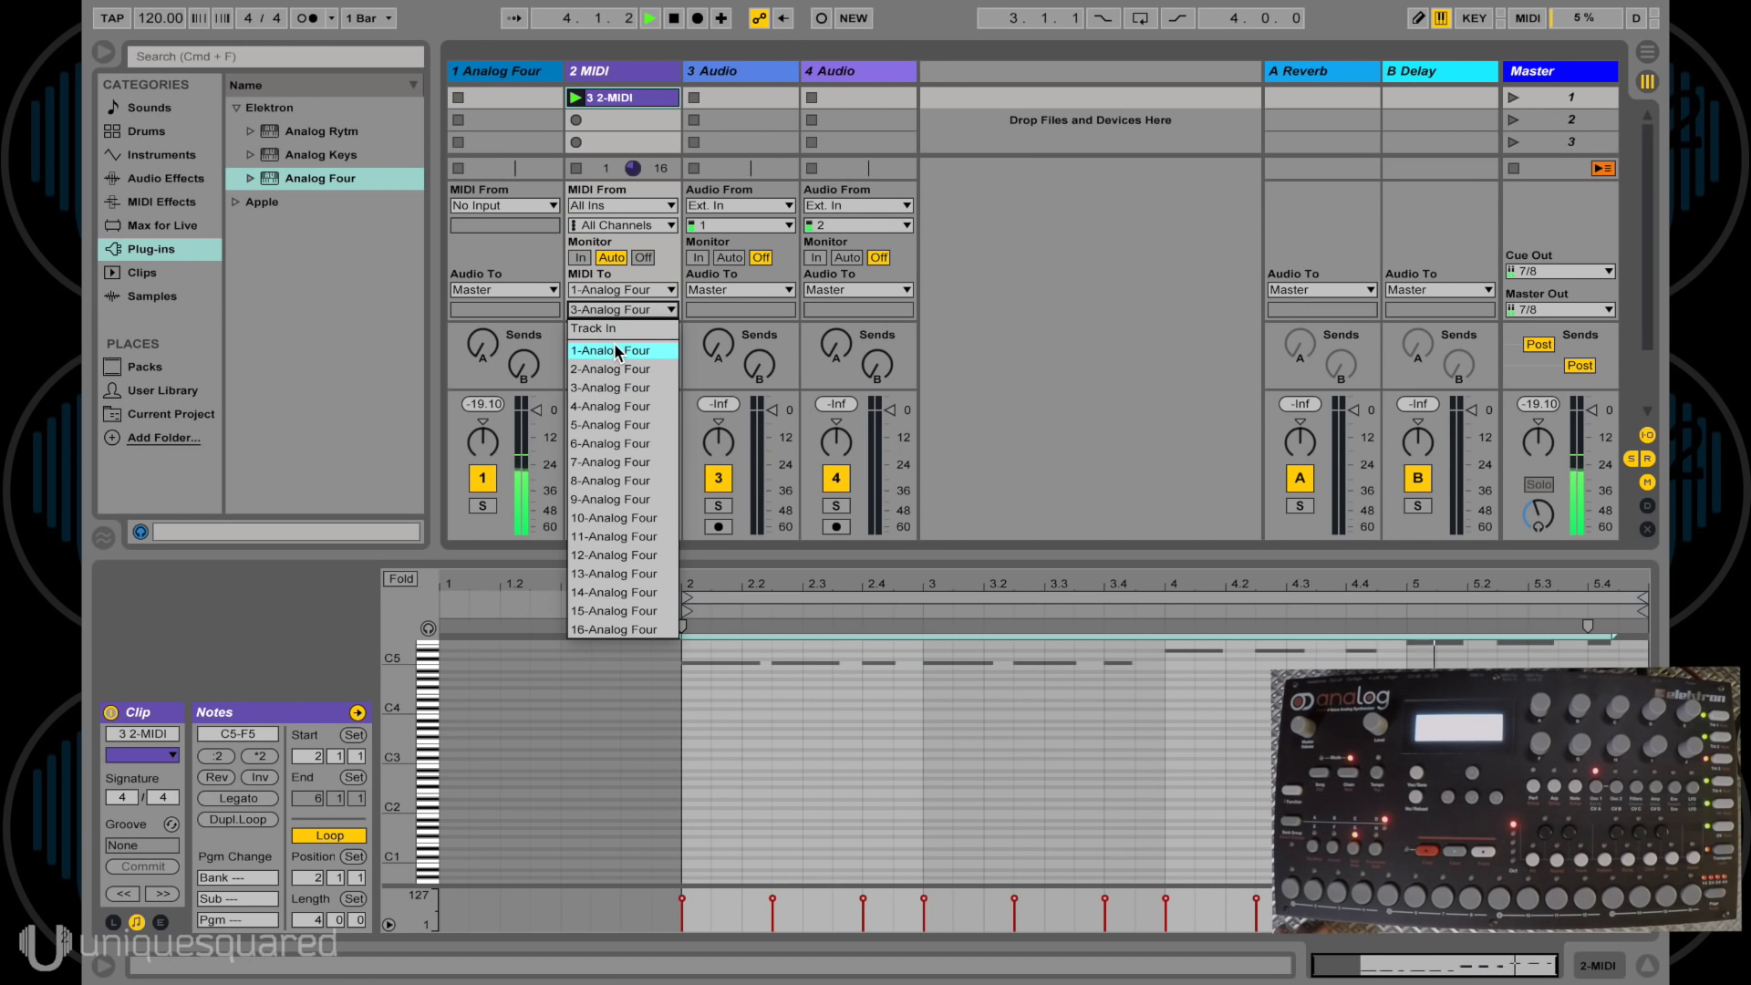
pyautogui.click(615, 344)
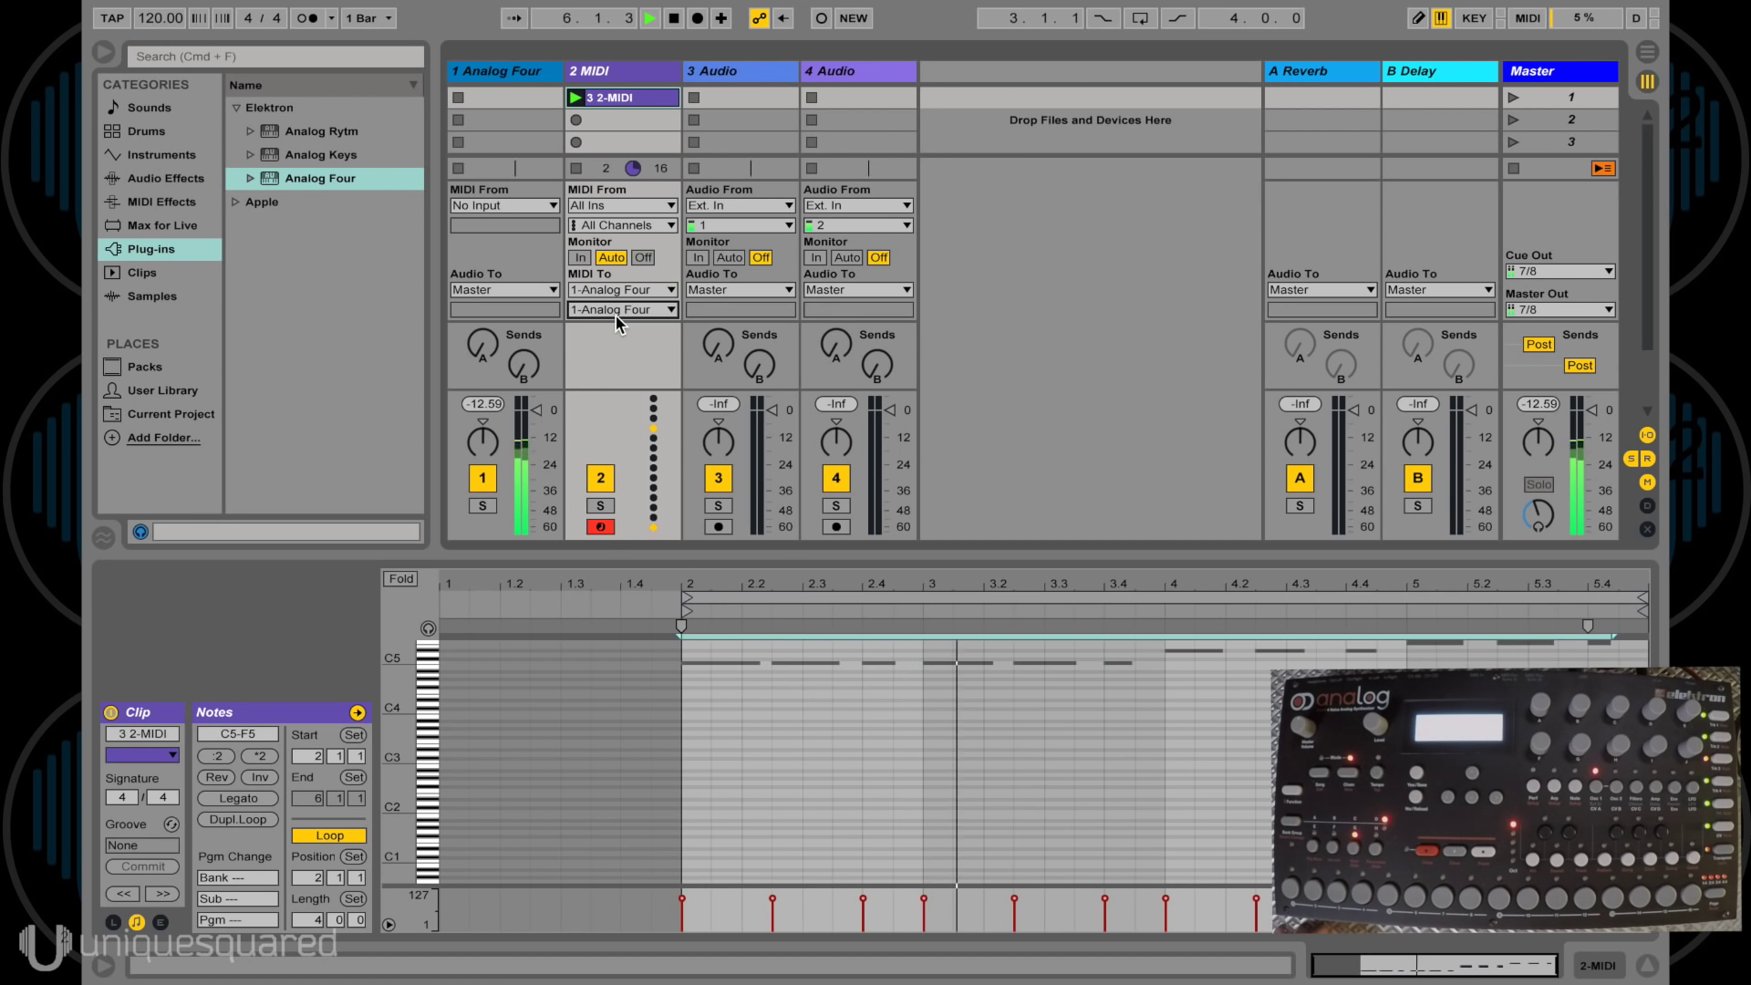
pyautogui.click(615, 311)
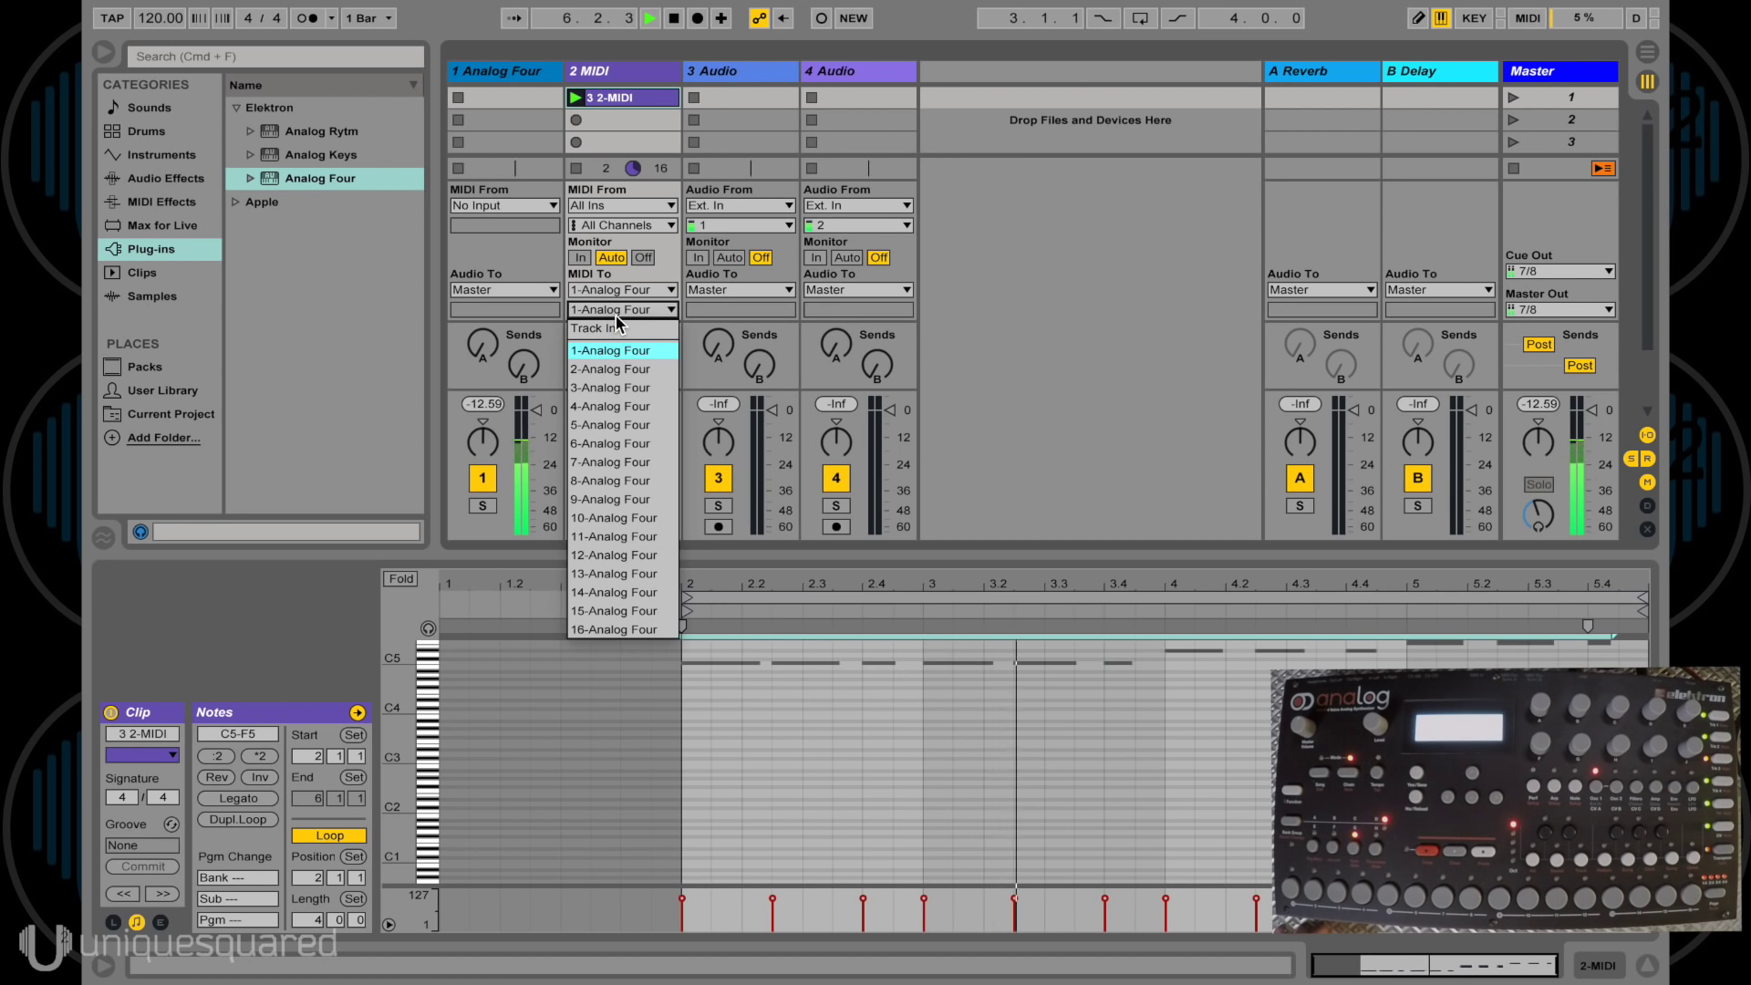
pyautogui.click(618, 406)
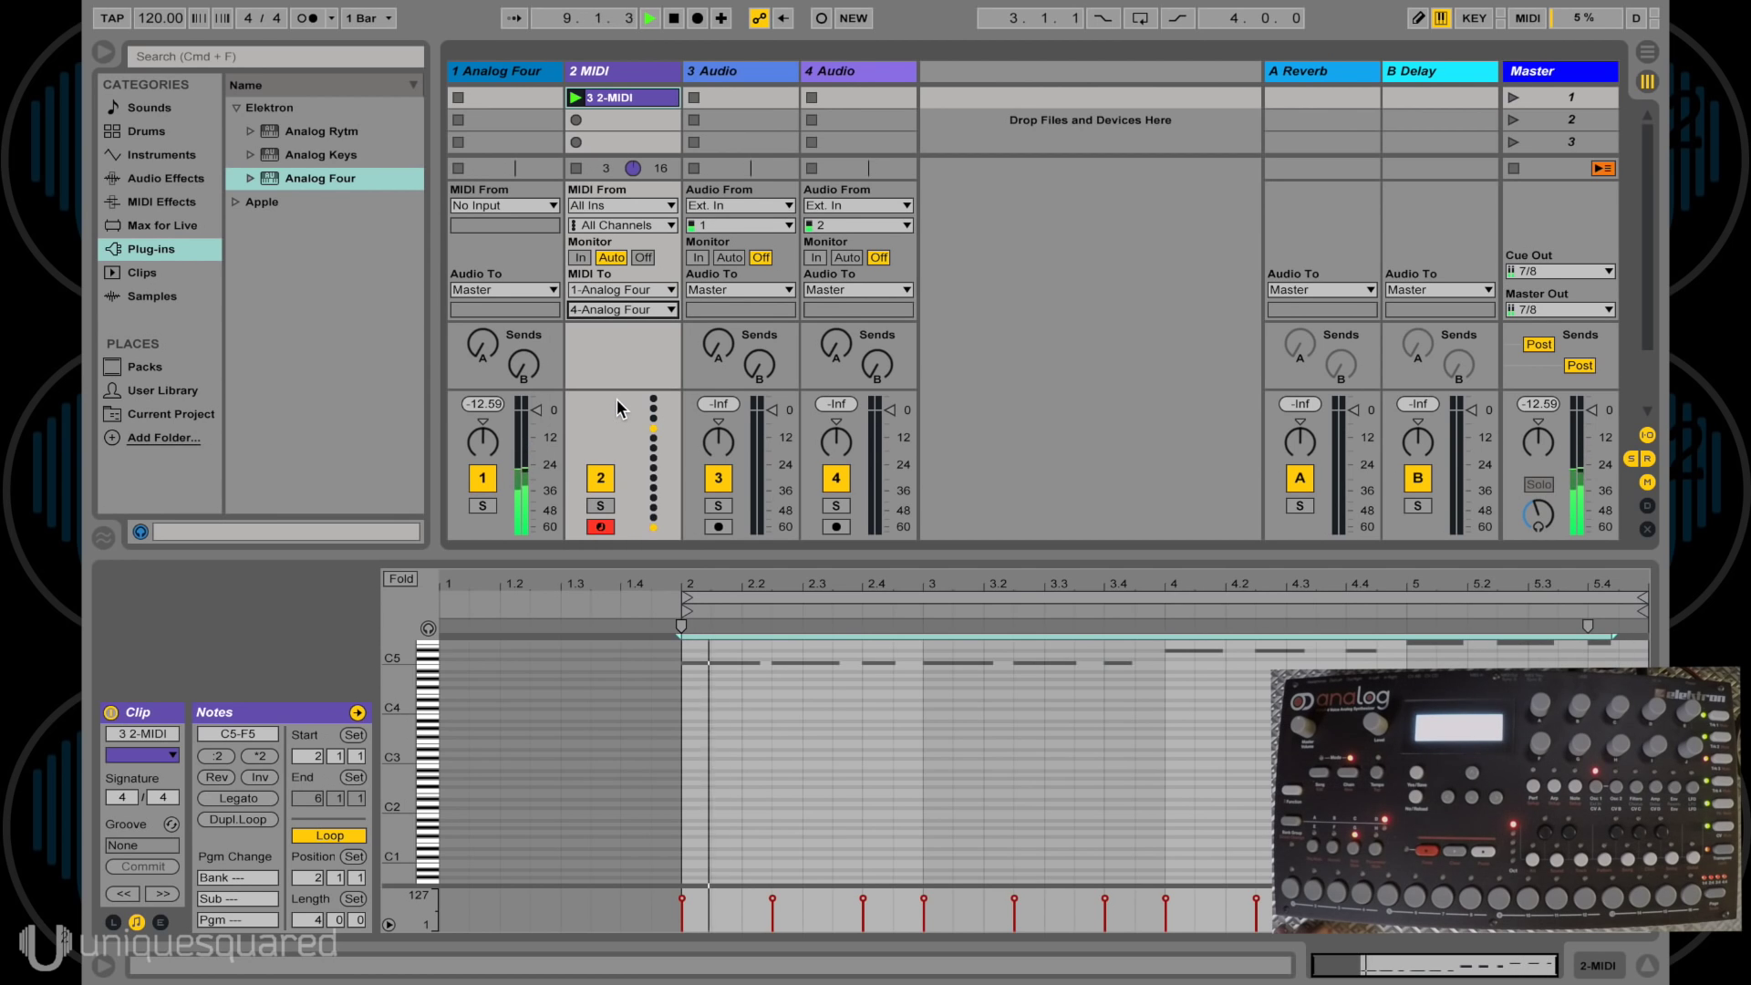
pyautogui.click(609, 311)
pyautogui.click(613, 370)
pyautogui.click(675, 21)
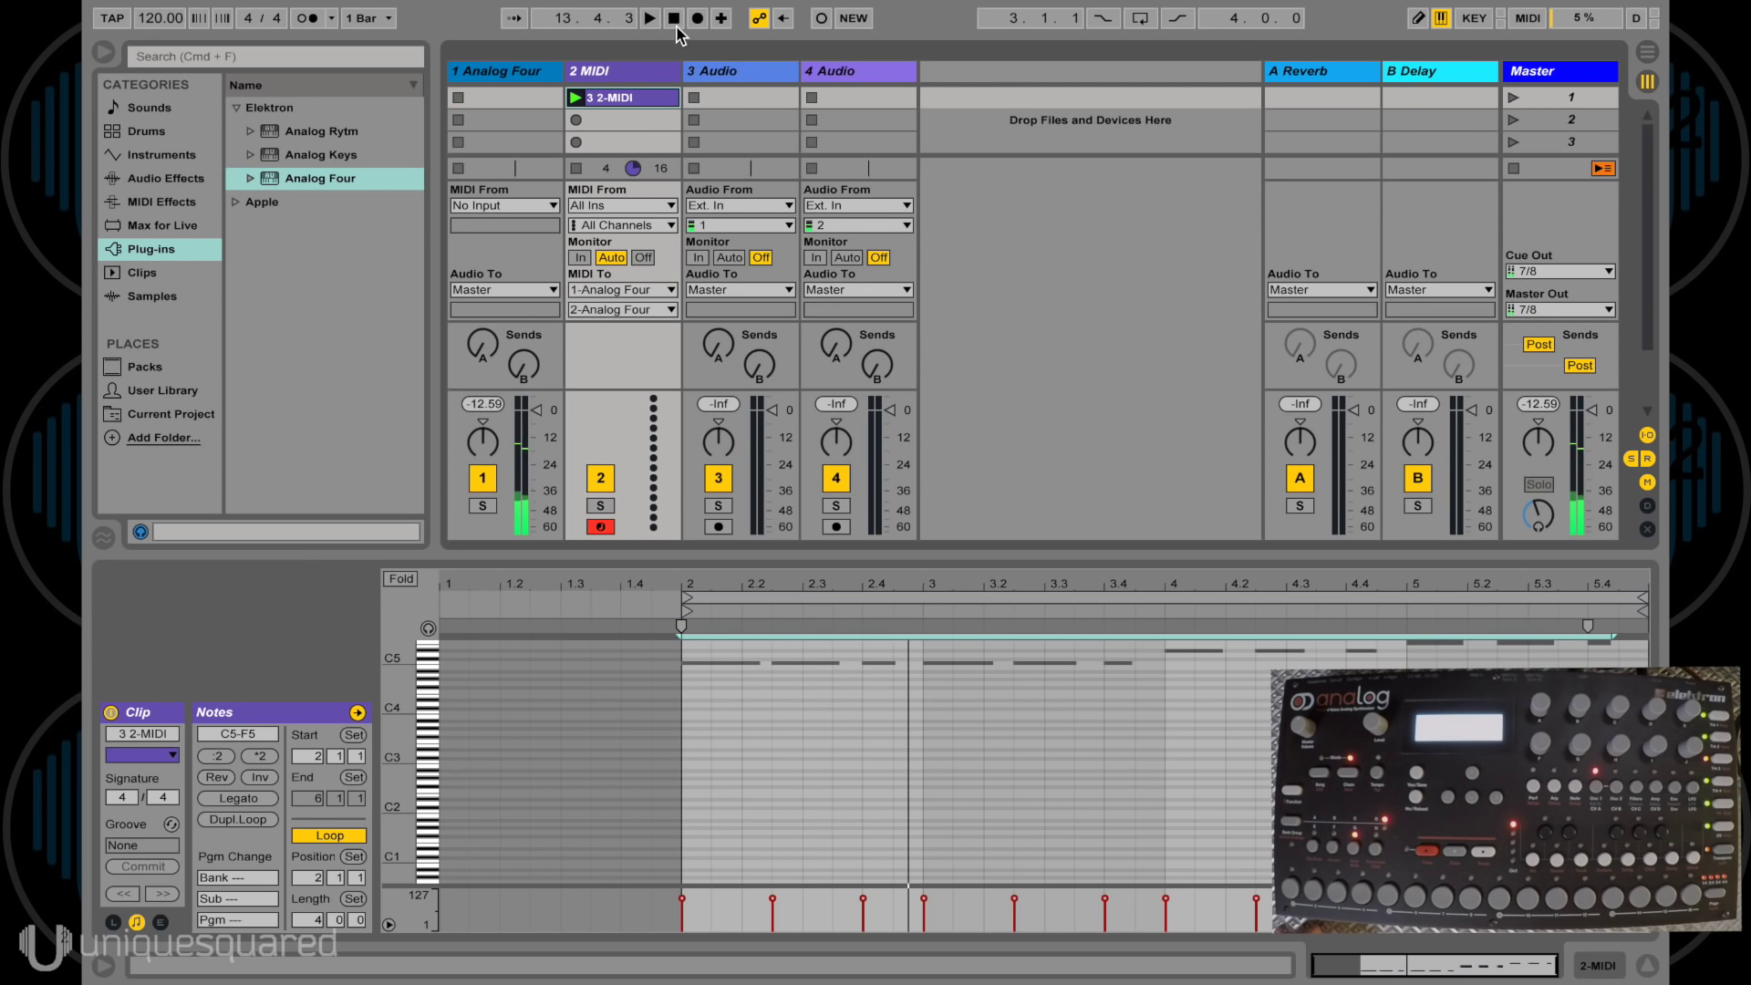
pyautogui.click(720, 95)
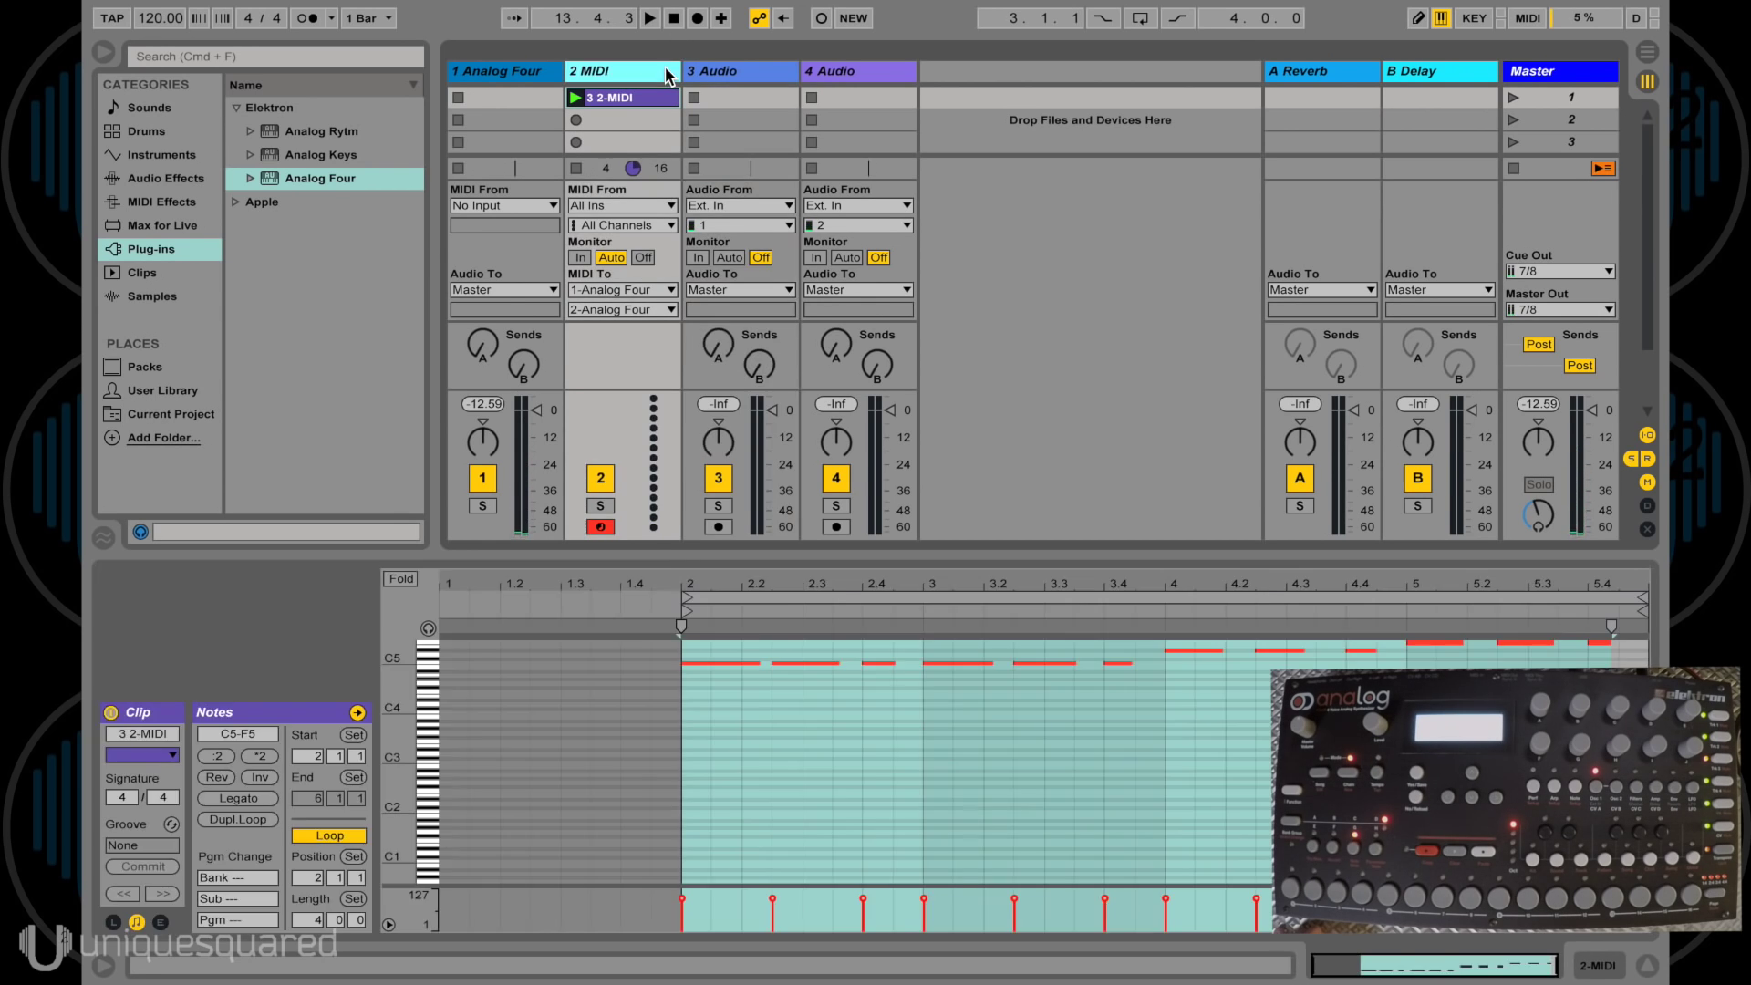
# Insert a new MIDI track after 2 MIDI with an empty clip in its first slot.
pyautogui.doubleClick(665, 66)
pyautogui.press('super+shift+t')
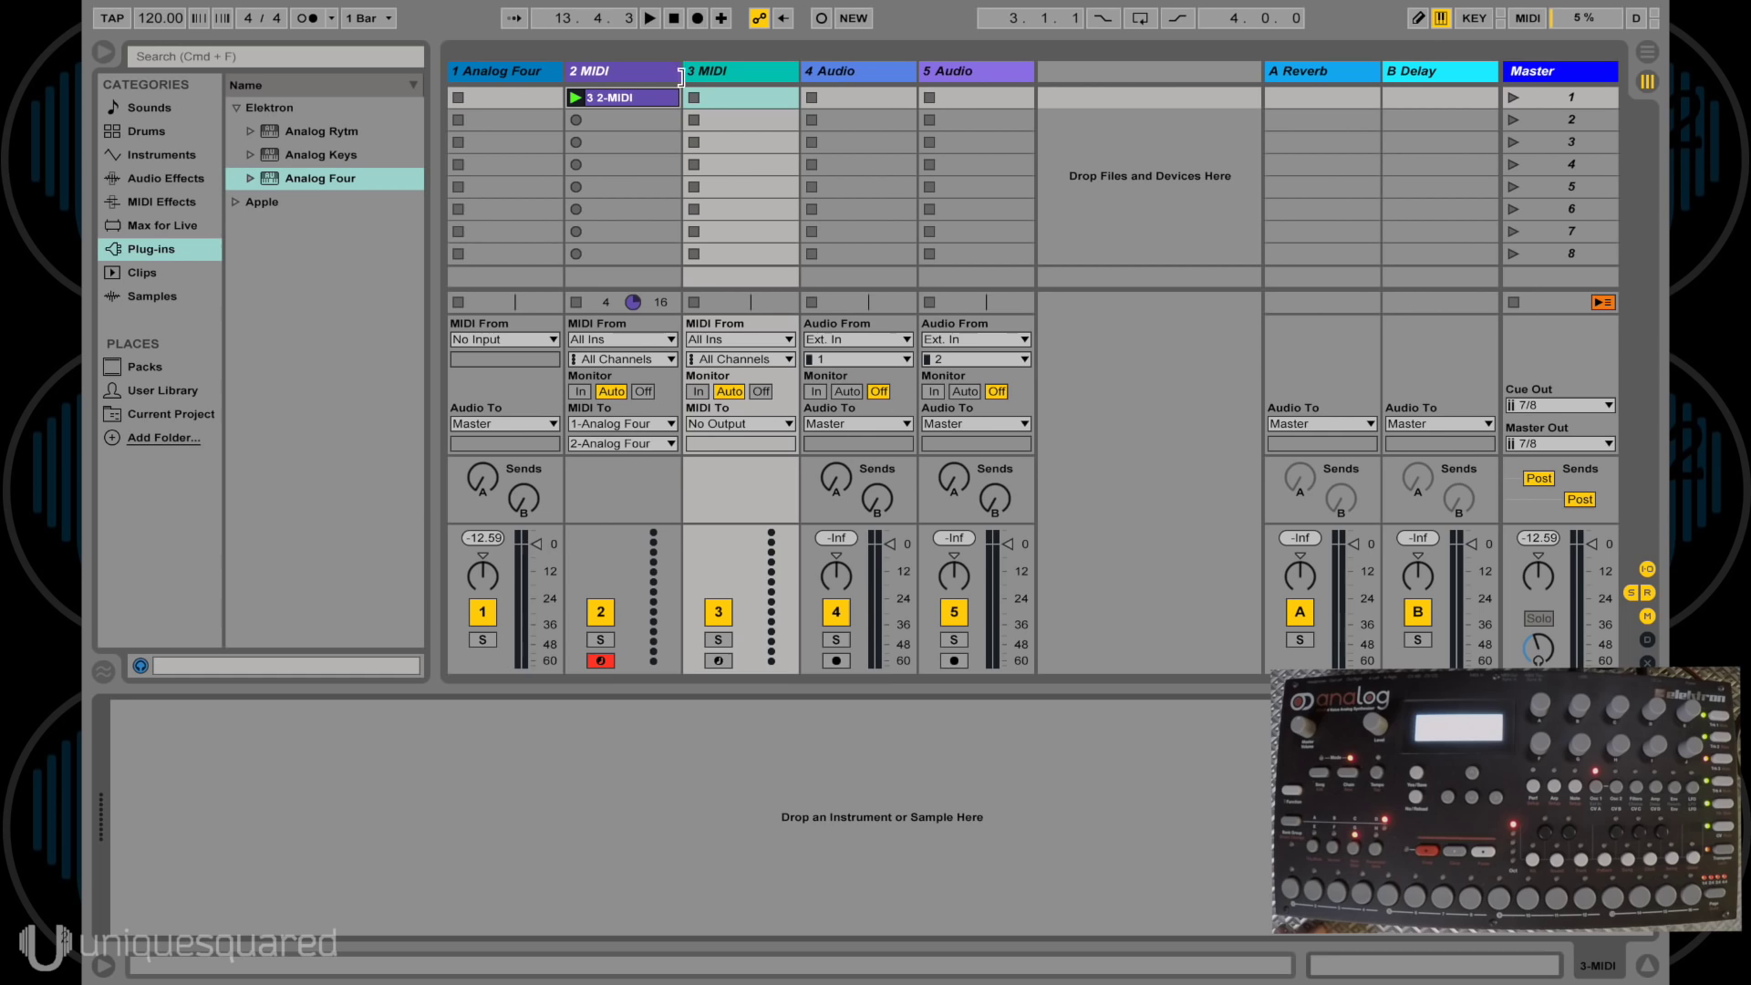
pyautogui.click(739, 95)
pyautogui.doubleClick(738, 95)
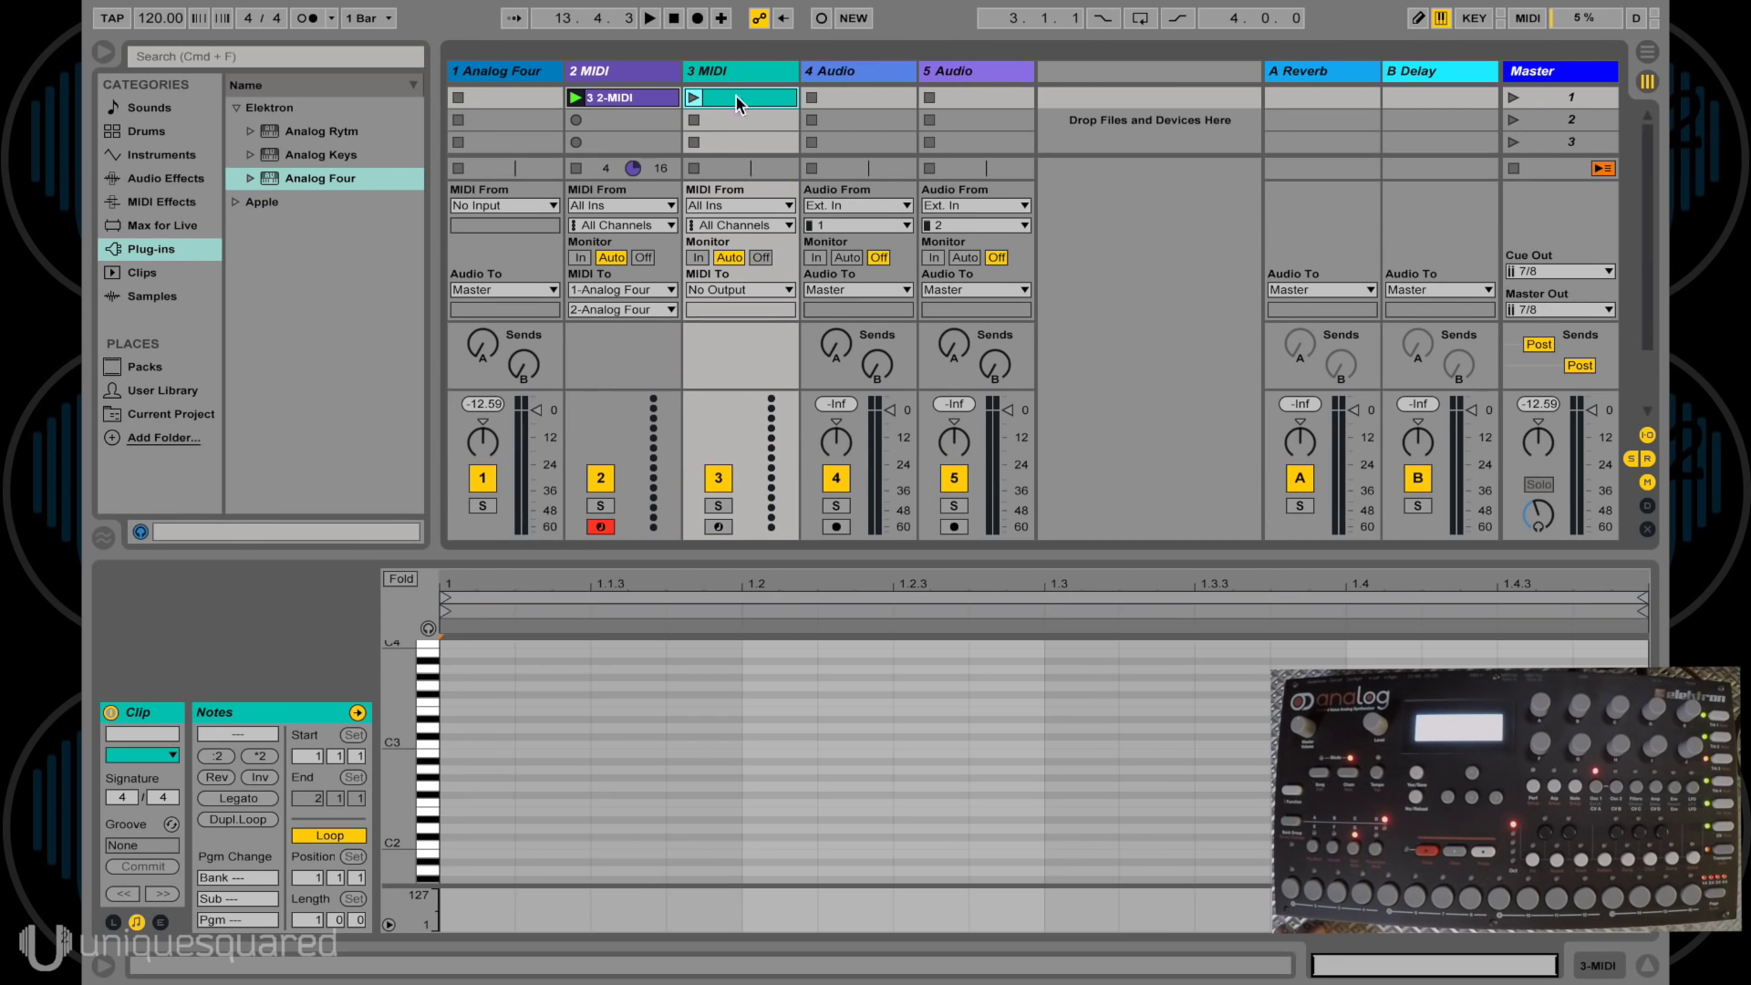
# Draw a C3 note spanning the whole first bar.
pyautogui.doubleClick(464, 744)
pyautogui.moveTo(516, 744); pyautogui.dragTo(894, 742)
pyautogui.click(307, 920)
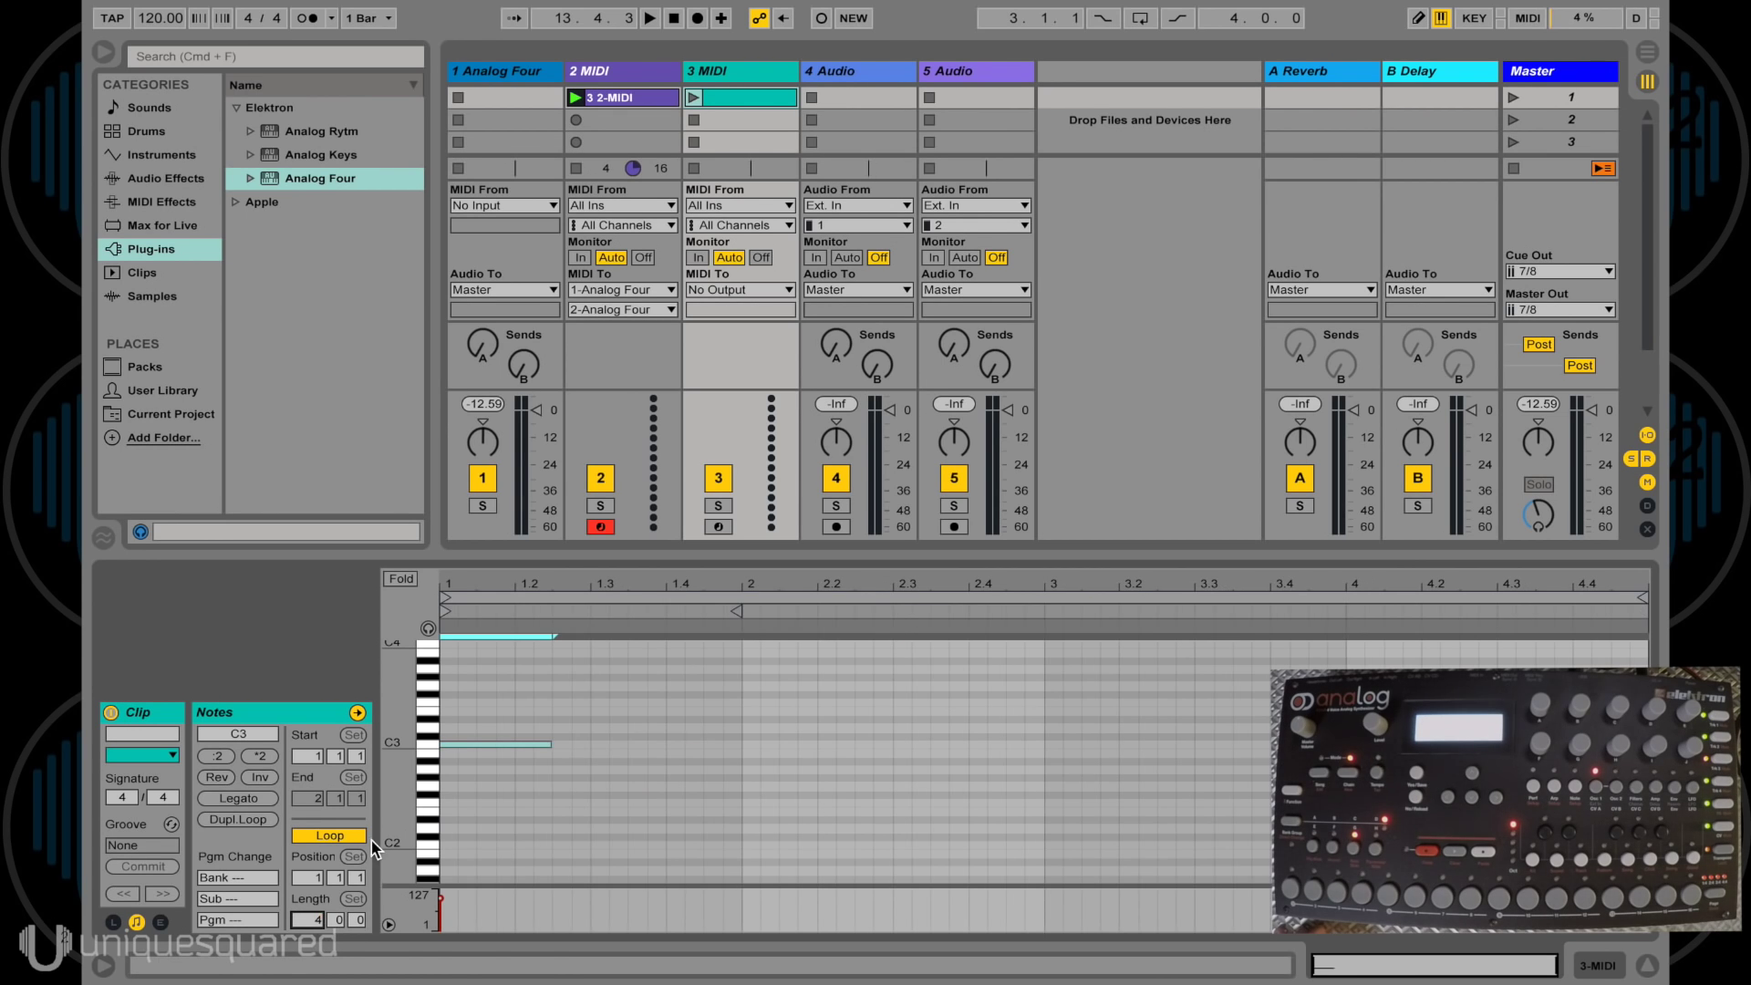
pyautogui.moveTo(551, 744); pyautogui.dragTo(739, 753)
# Duplicate the note into bars 2–4 at new pitches, ending on G3, and loop all four bars.
pyautogui.press('super+d')
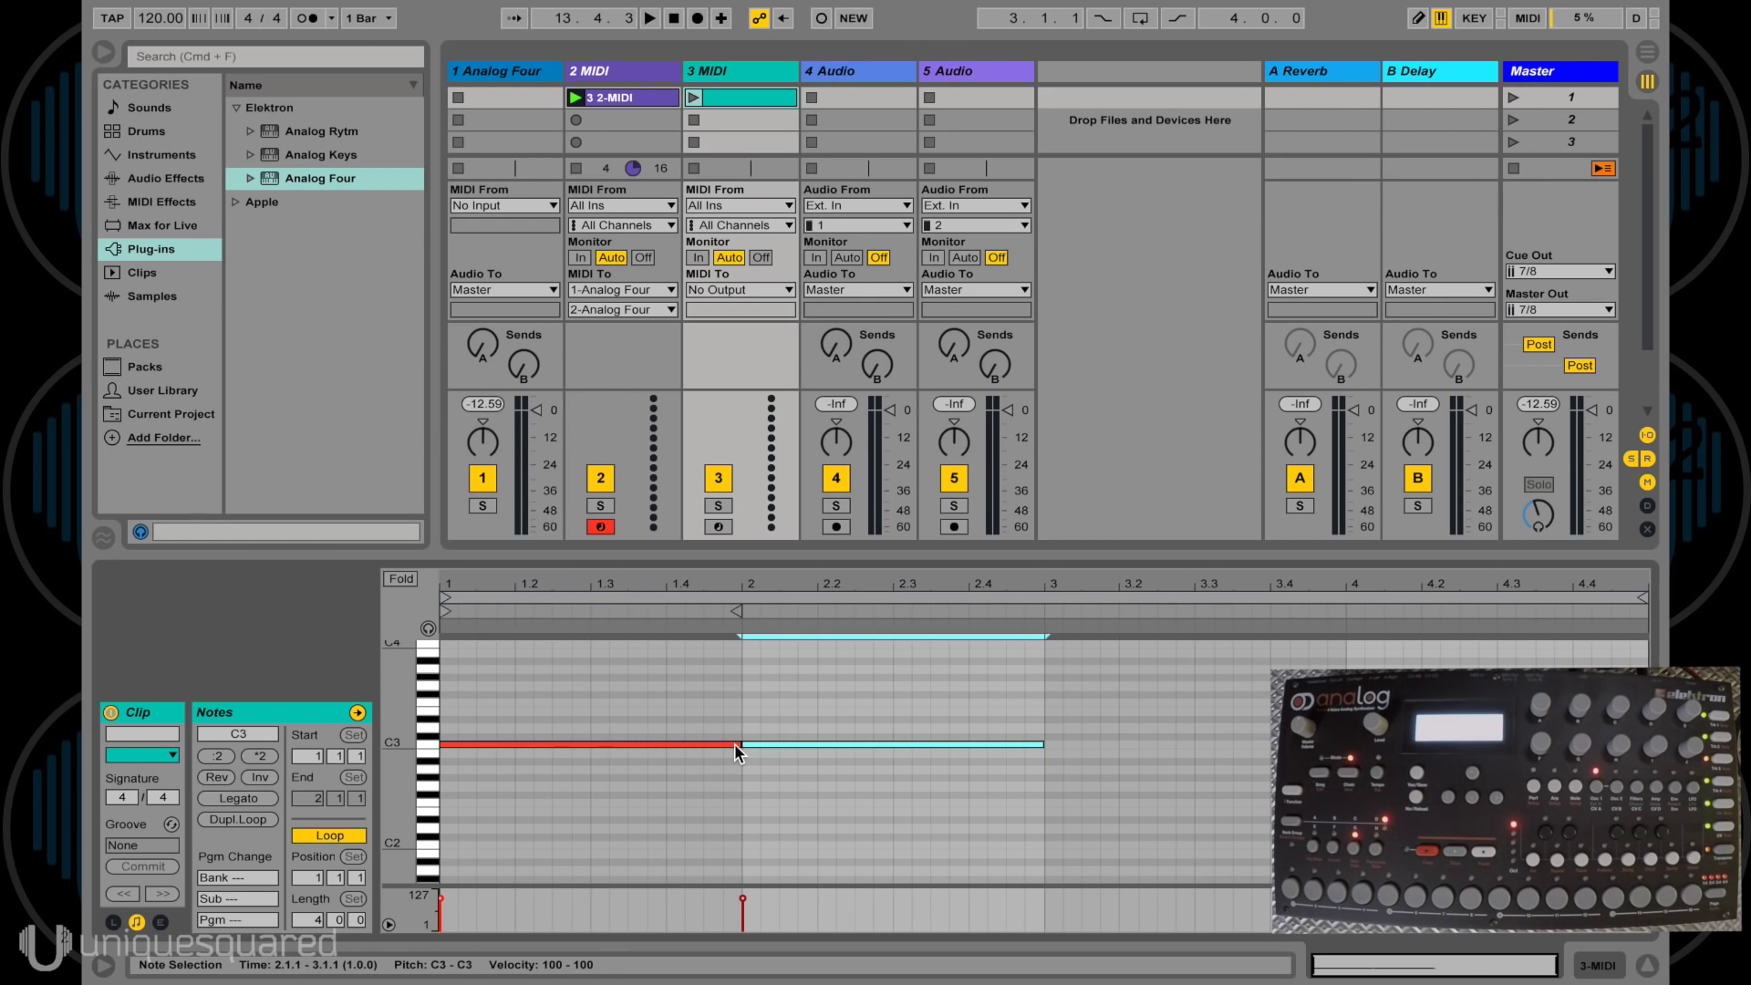
pyautogui.press('Up')
pyautogui.press('Up')
pyautogui.press('Up')
pyautogui.press('super+d')
pyautogui.press('Down')
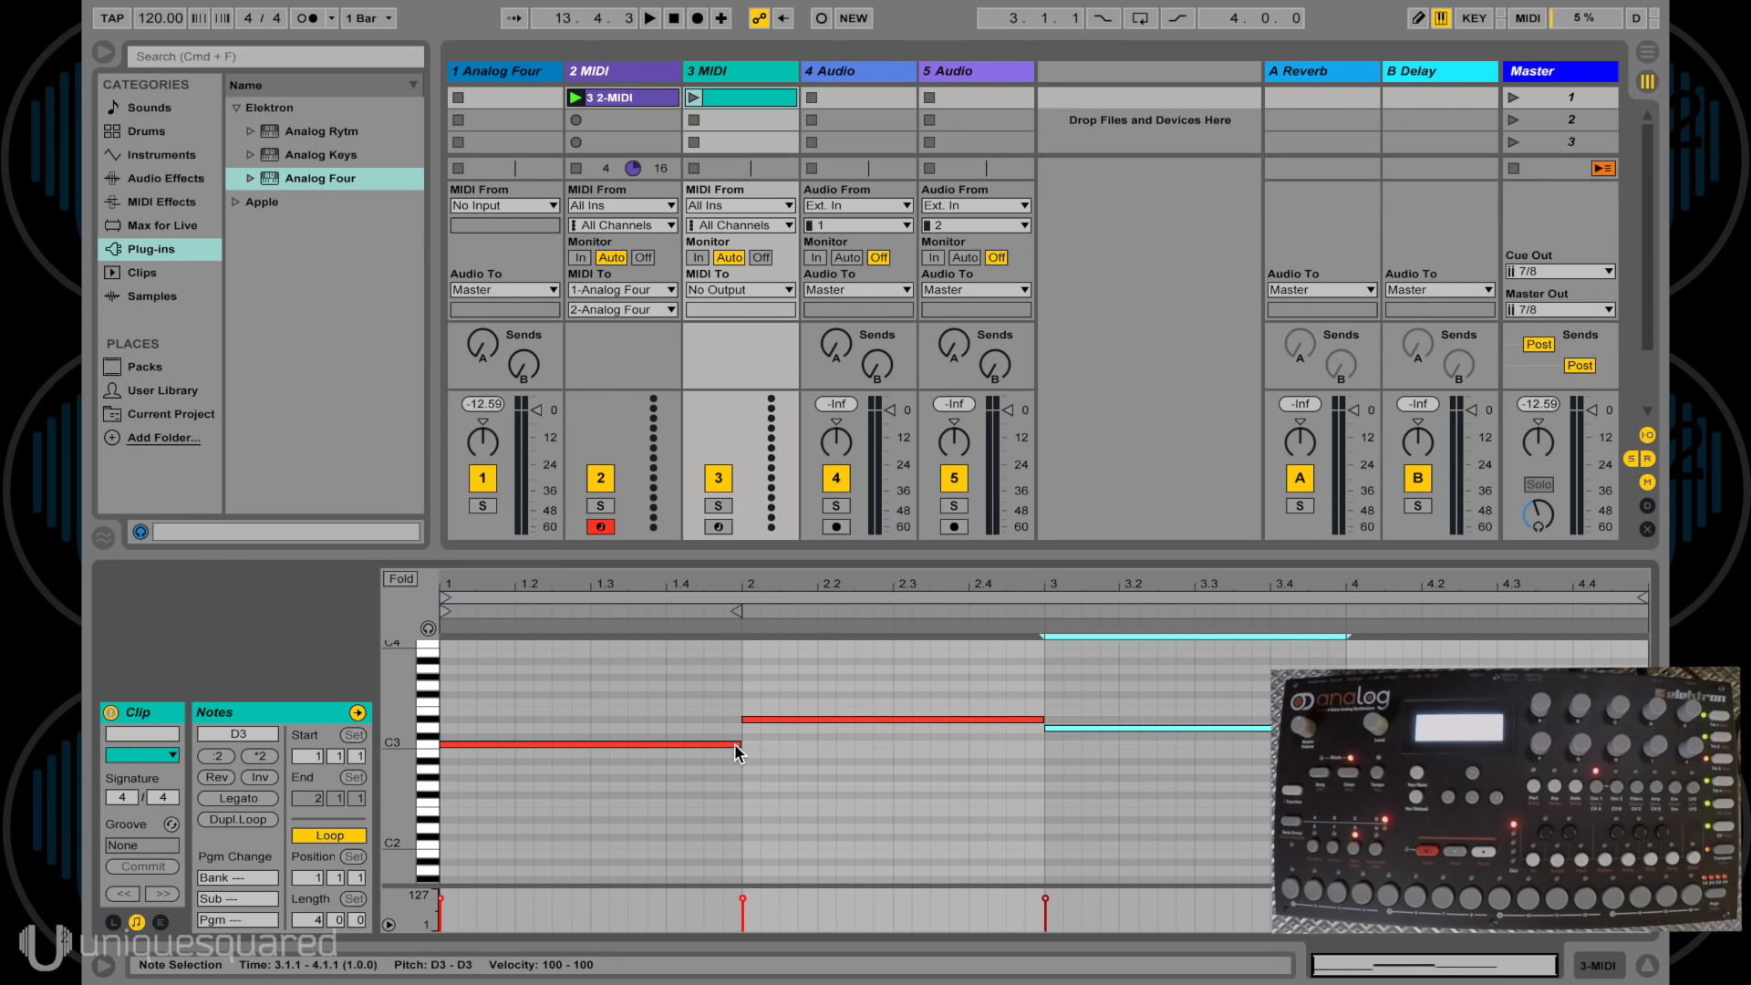
pyautogui.press('super+d')
pyautogui.press('Up')
pyautogui.press('Up')
pyautogui.press('Up')
pyautogui.press('Up')
pyautogui.press('Up')
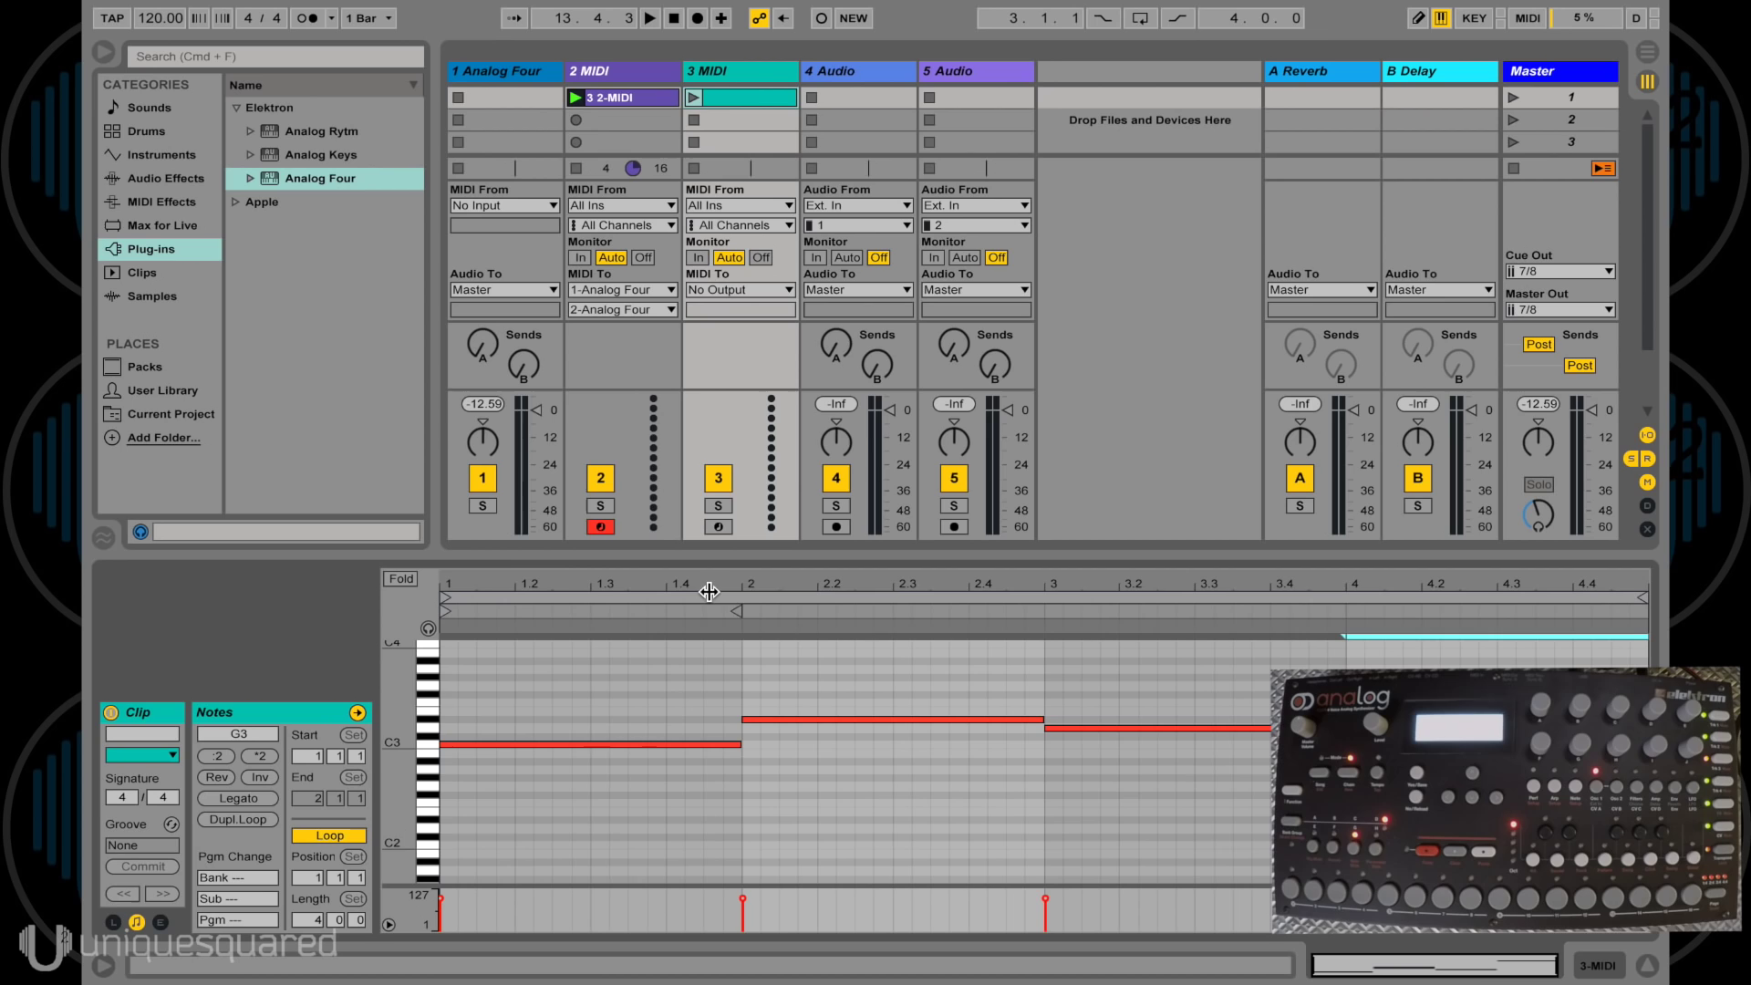
pyautogui.moveTo(734, 616); pyautogui.dragTo(1435, 627)
pyautogui.scroll(-1, 1607, 660)
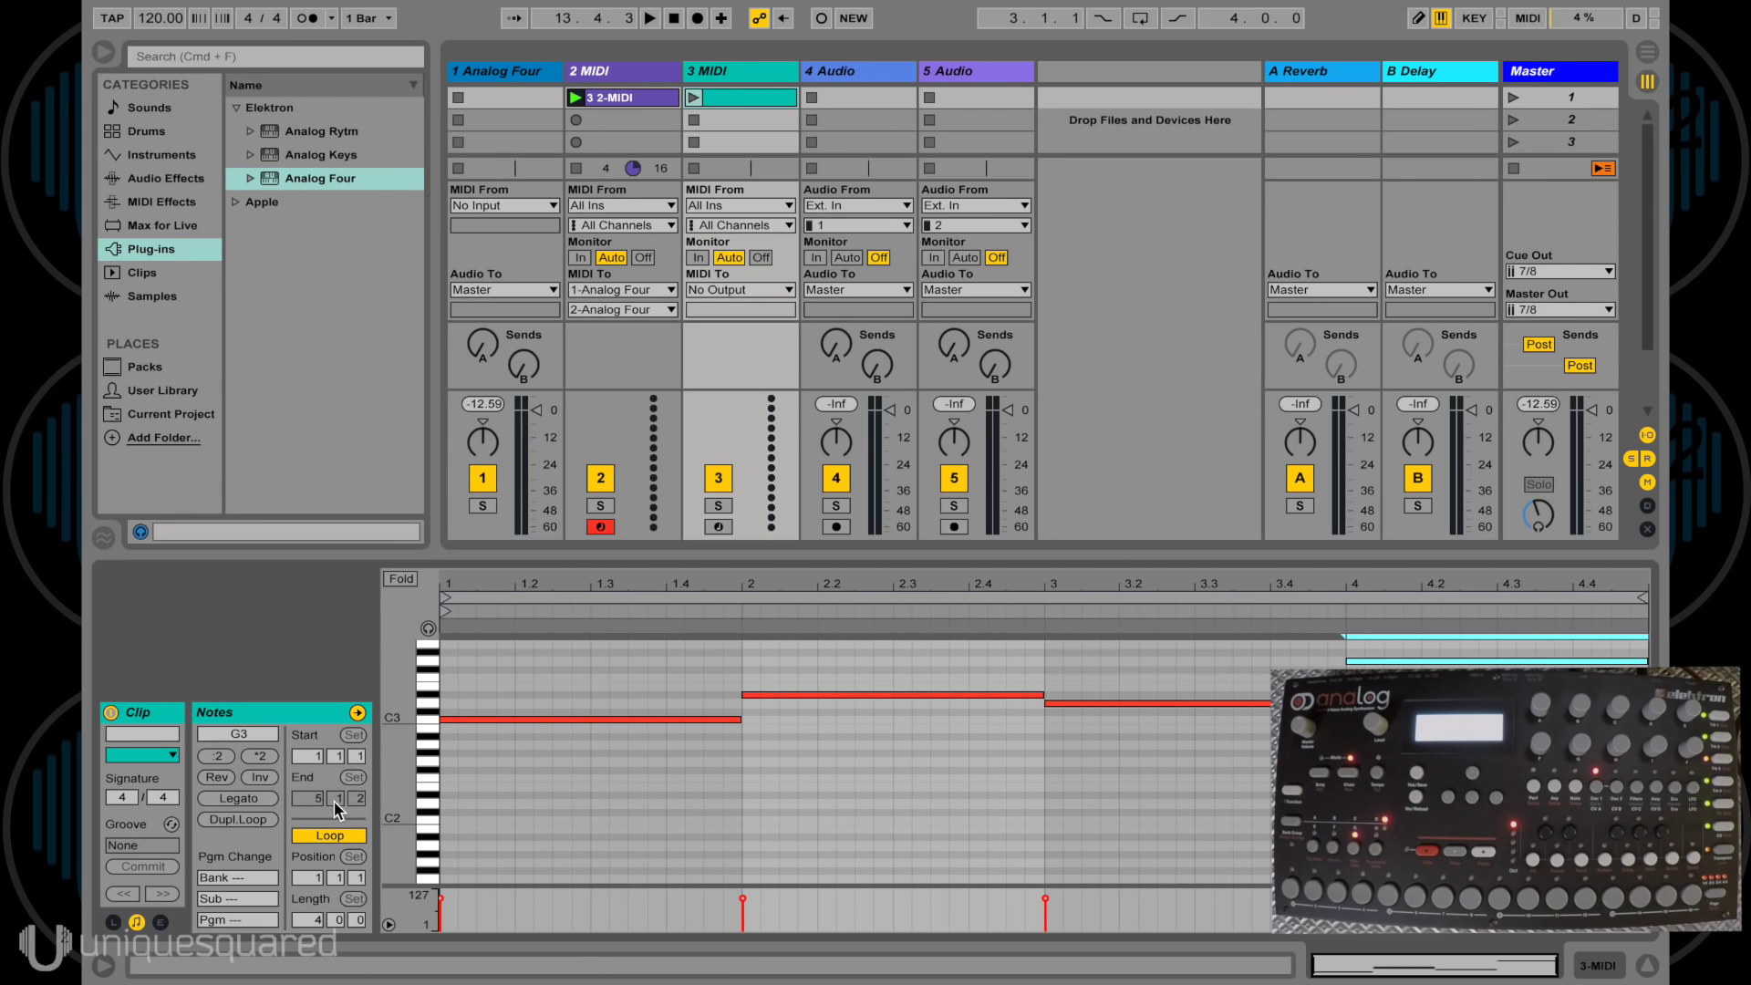
# Adjust the clip end and route 3 MIDI's output to 1-Analog Four channel 1.
pyautogui.click(357, 799)
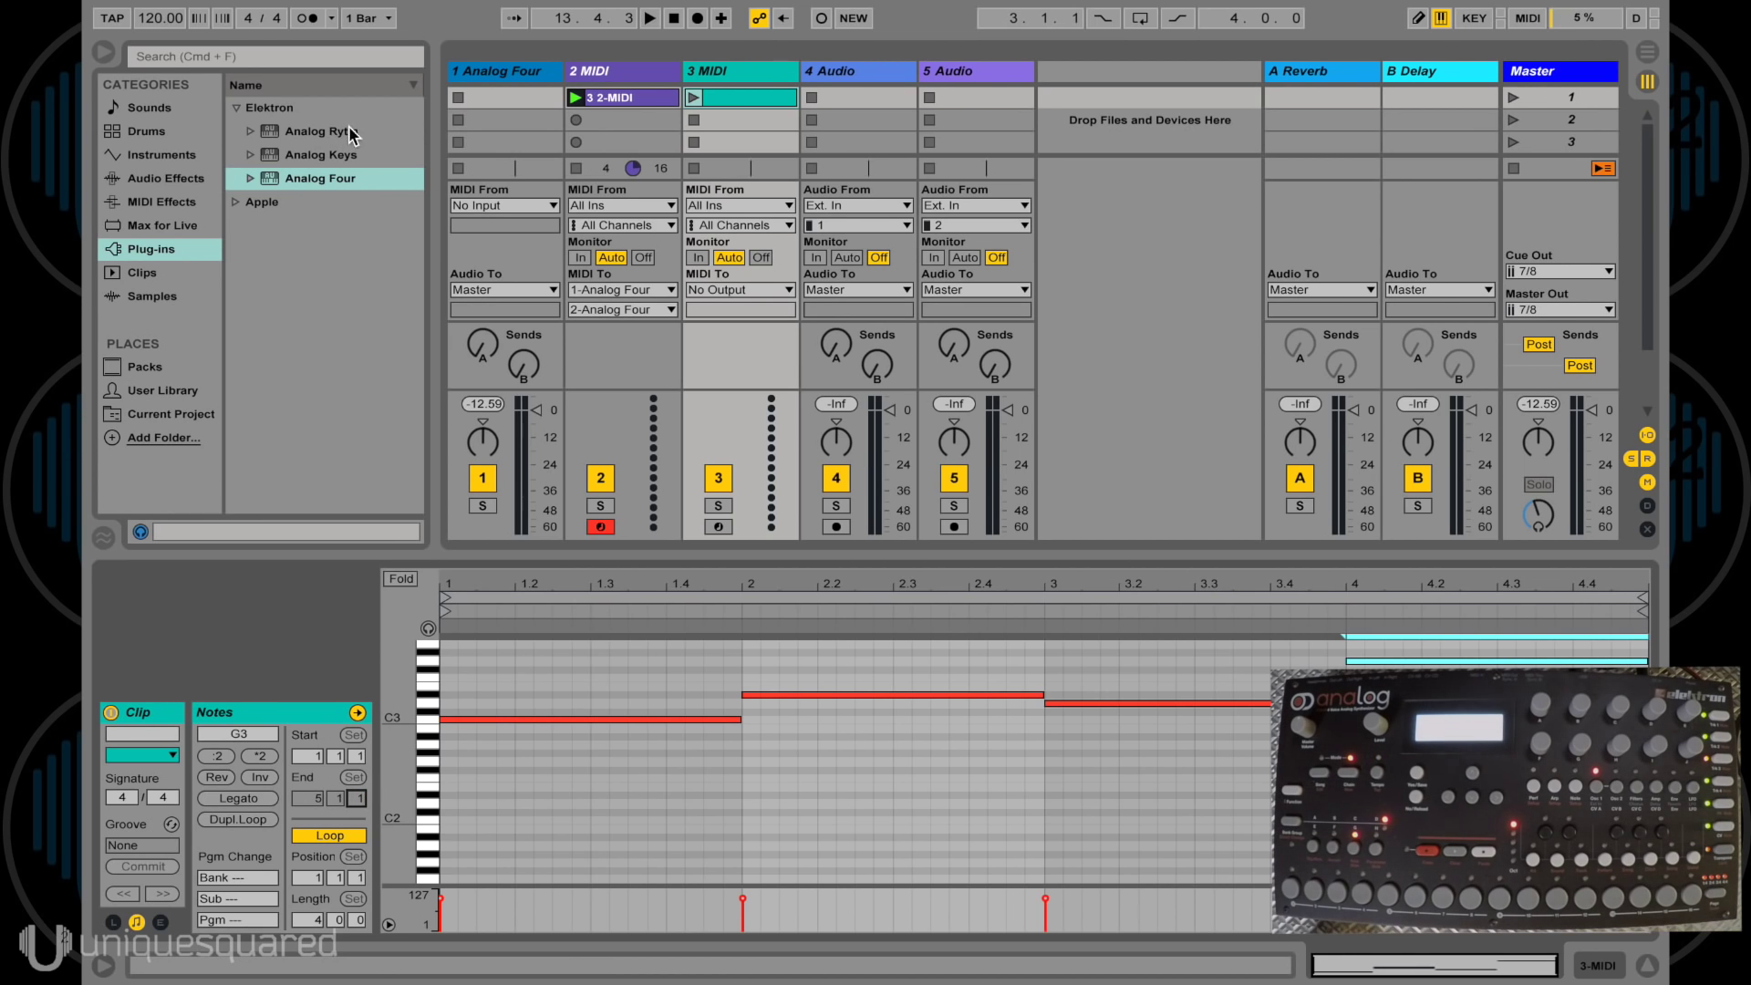
pyautogui.click(720, 289)
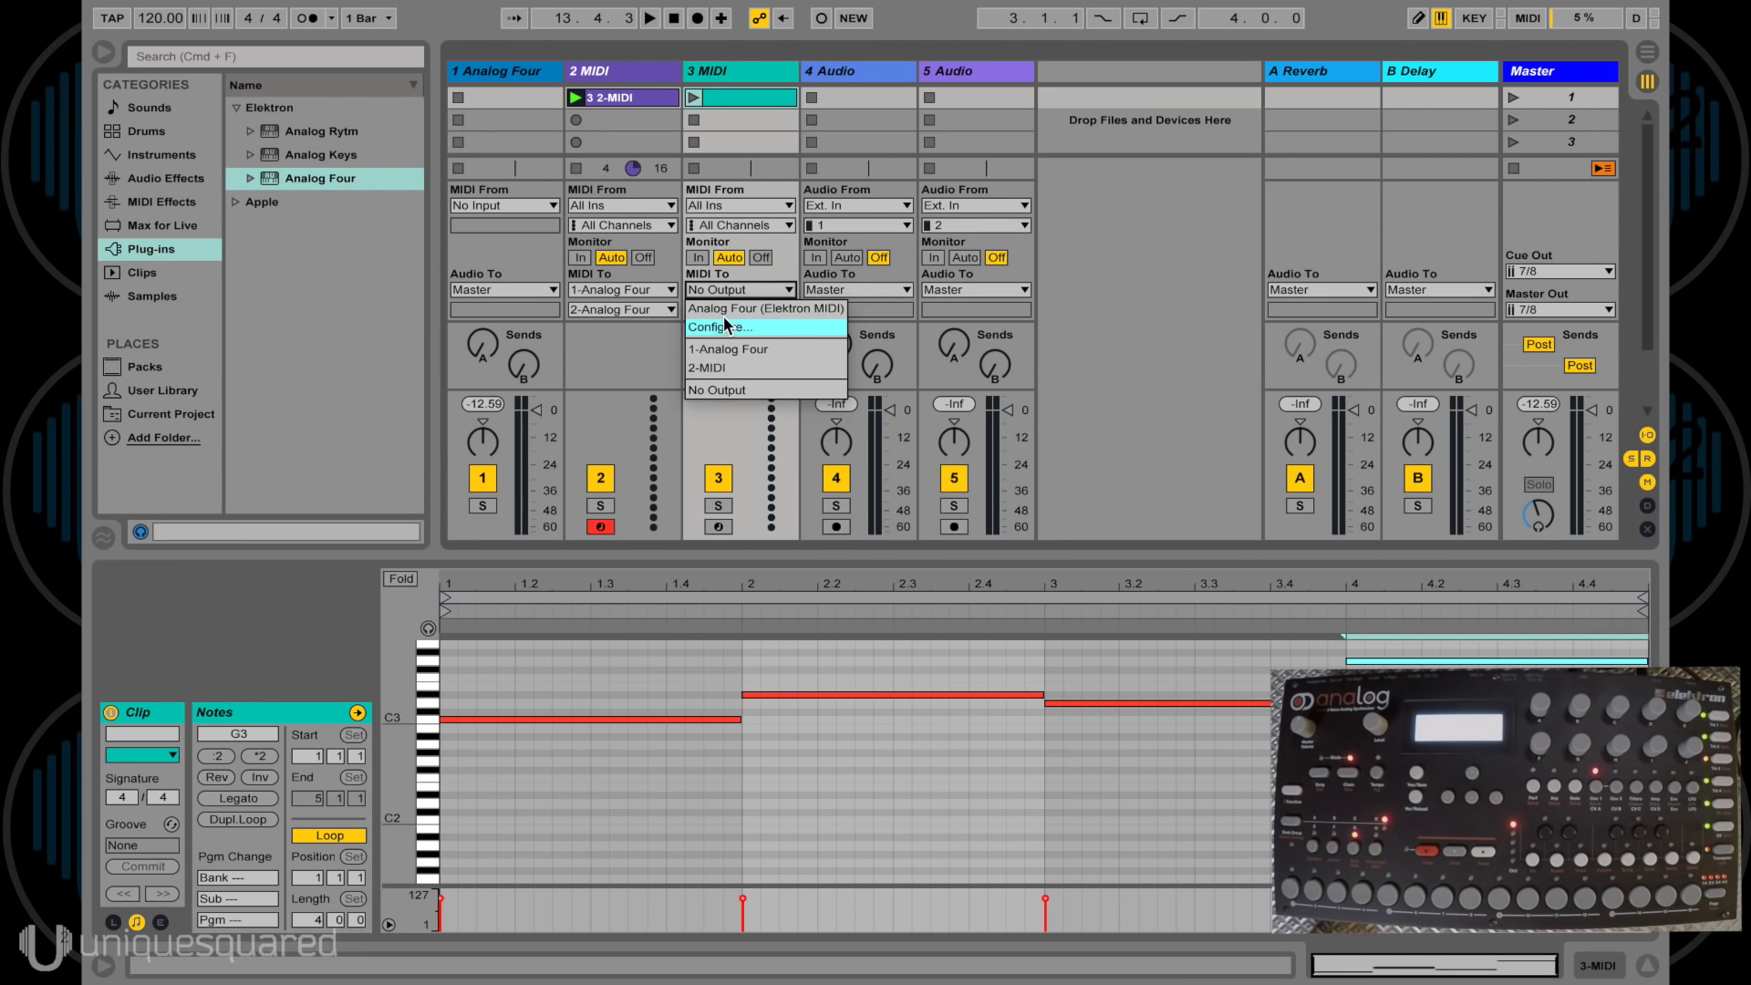
pyautogui.click(730, 345)
pyautogui.click(750, 311)
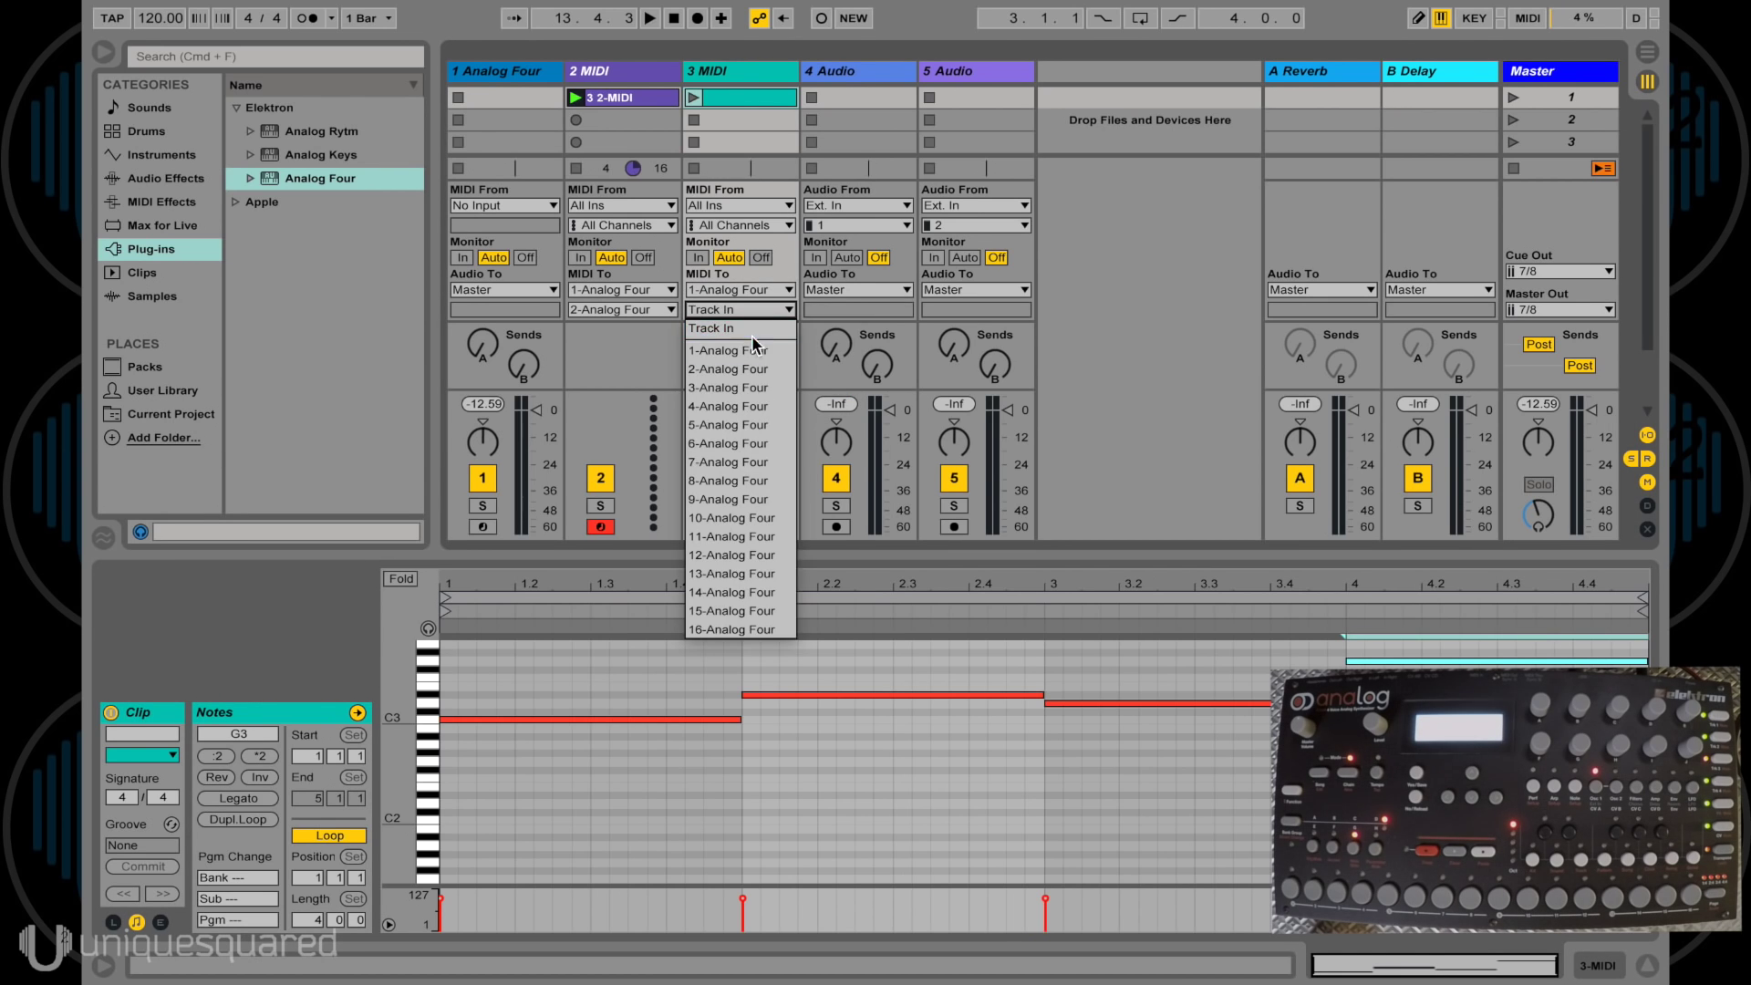
pyautogui.click(752, 347)
# Launch the clip and transpose all four notes down an octave to C2–G2.
pyautogui.click(693, 97)
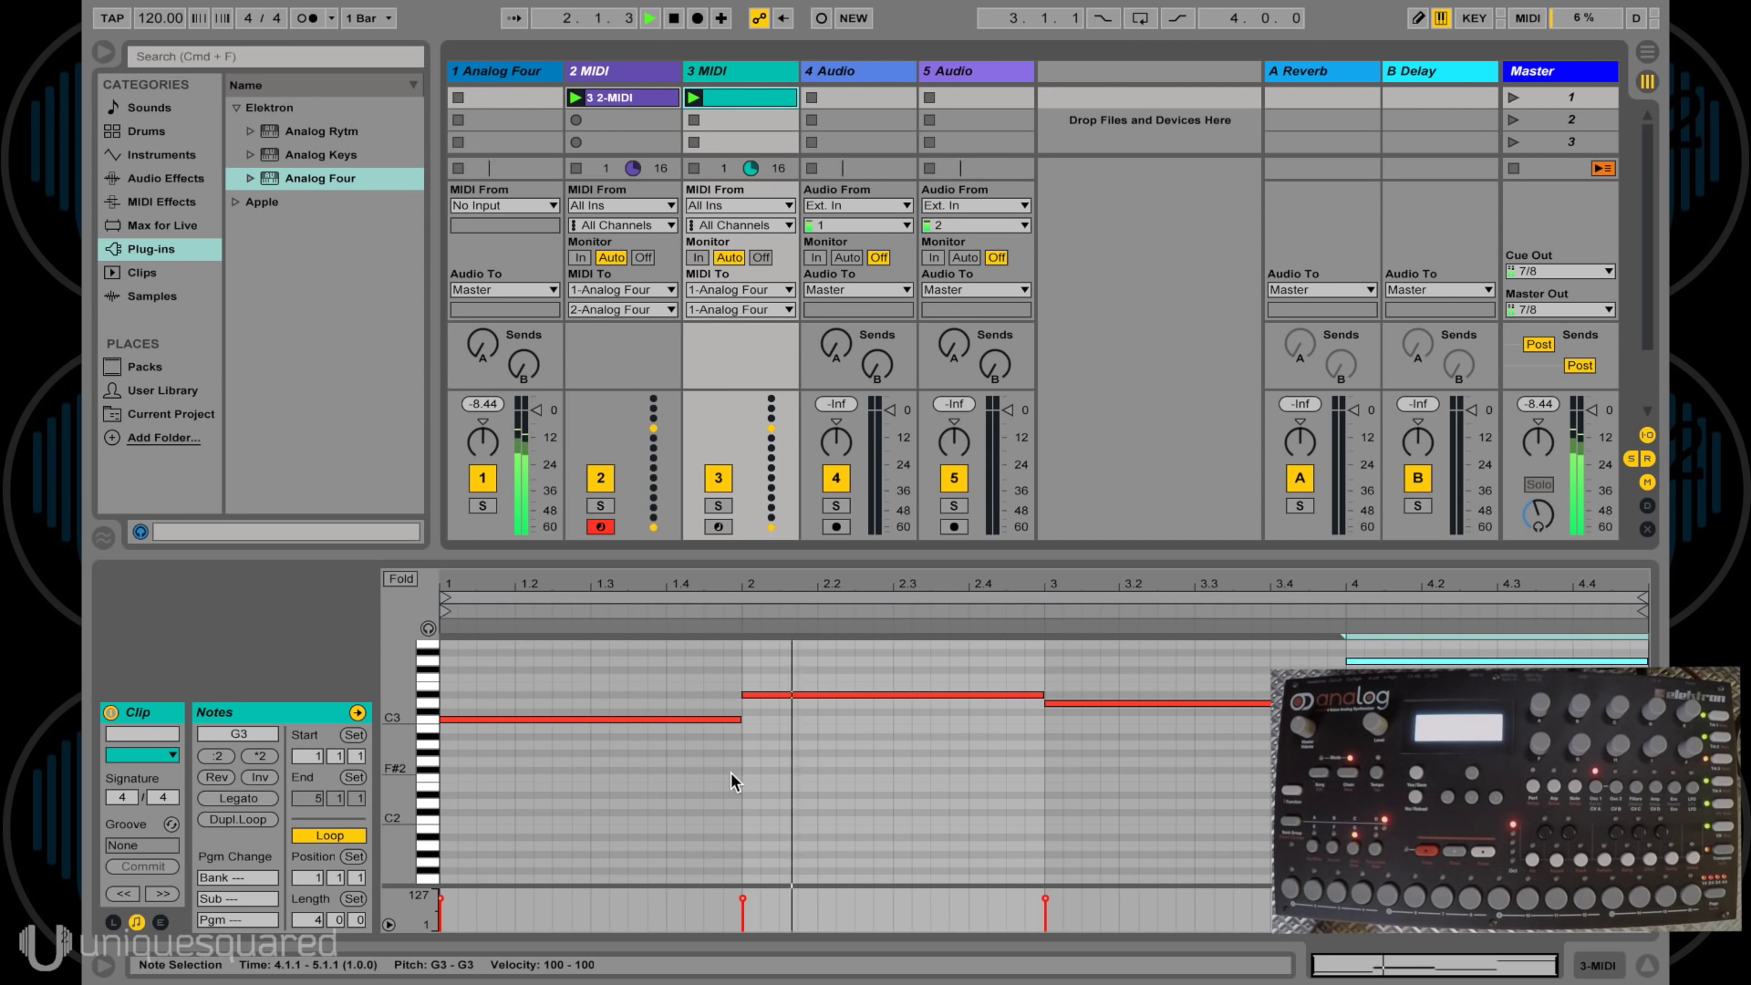
pyautogui.click(677, 775)
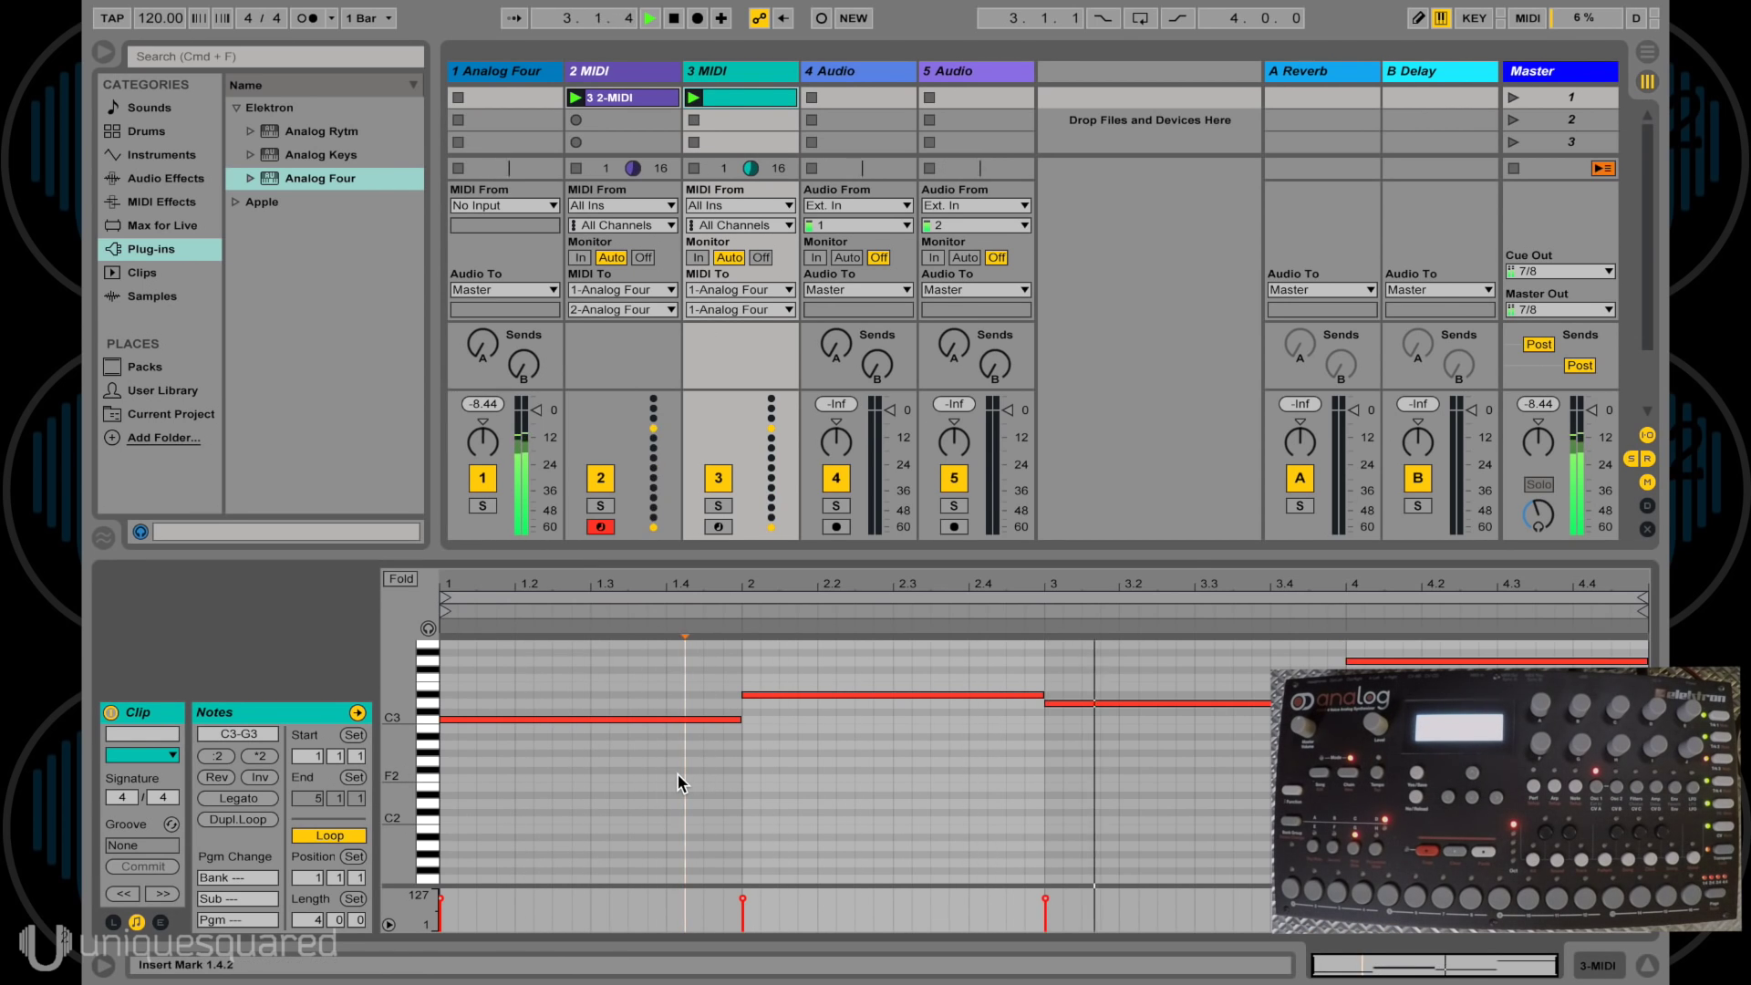
pyautogui.press('super+a')
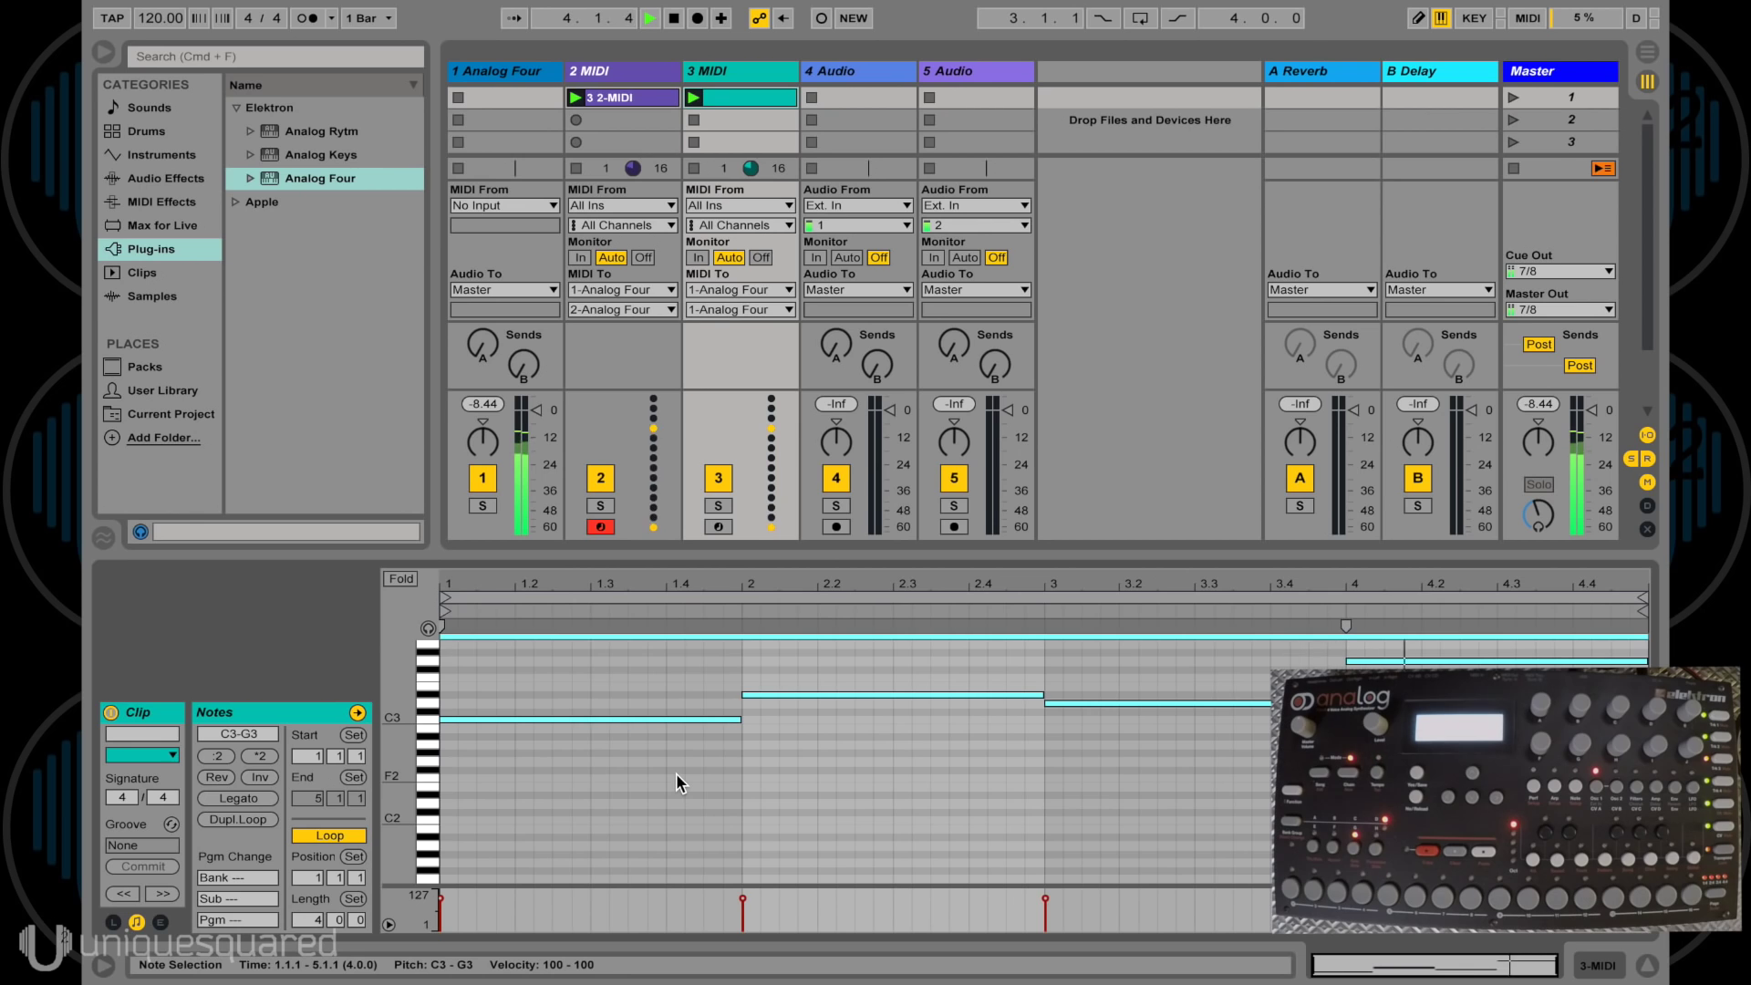
pyautogui.hotkey('shift', 'Up')
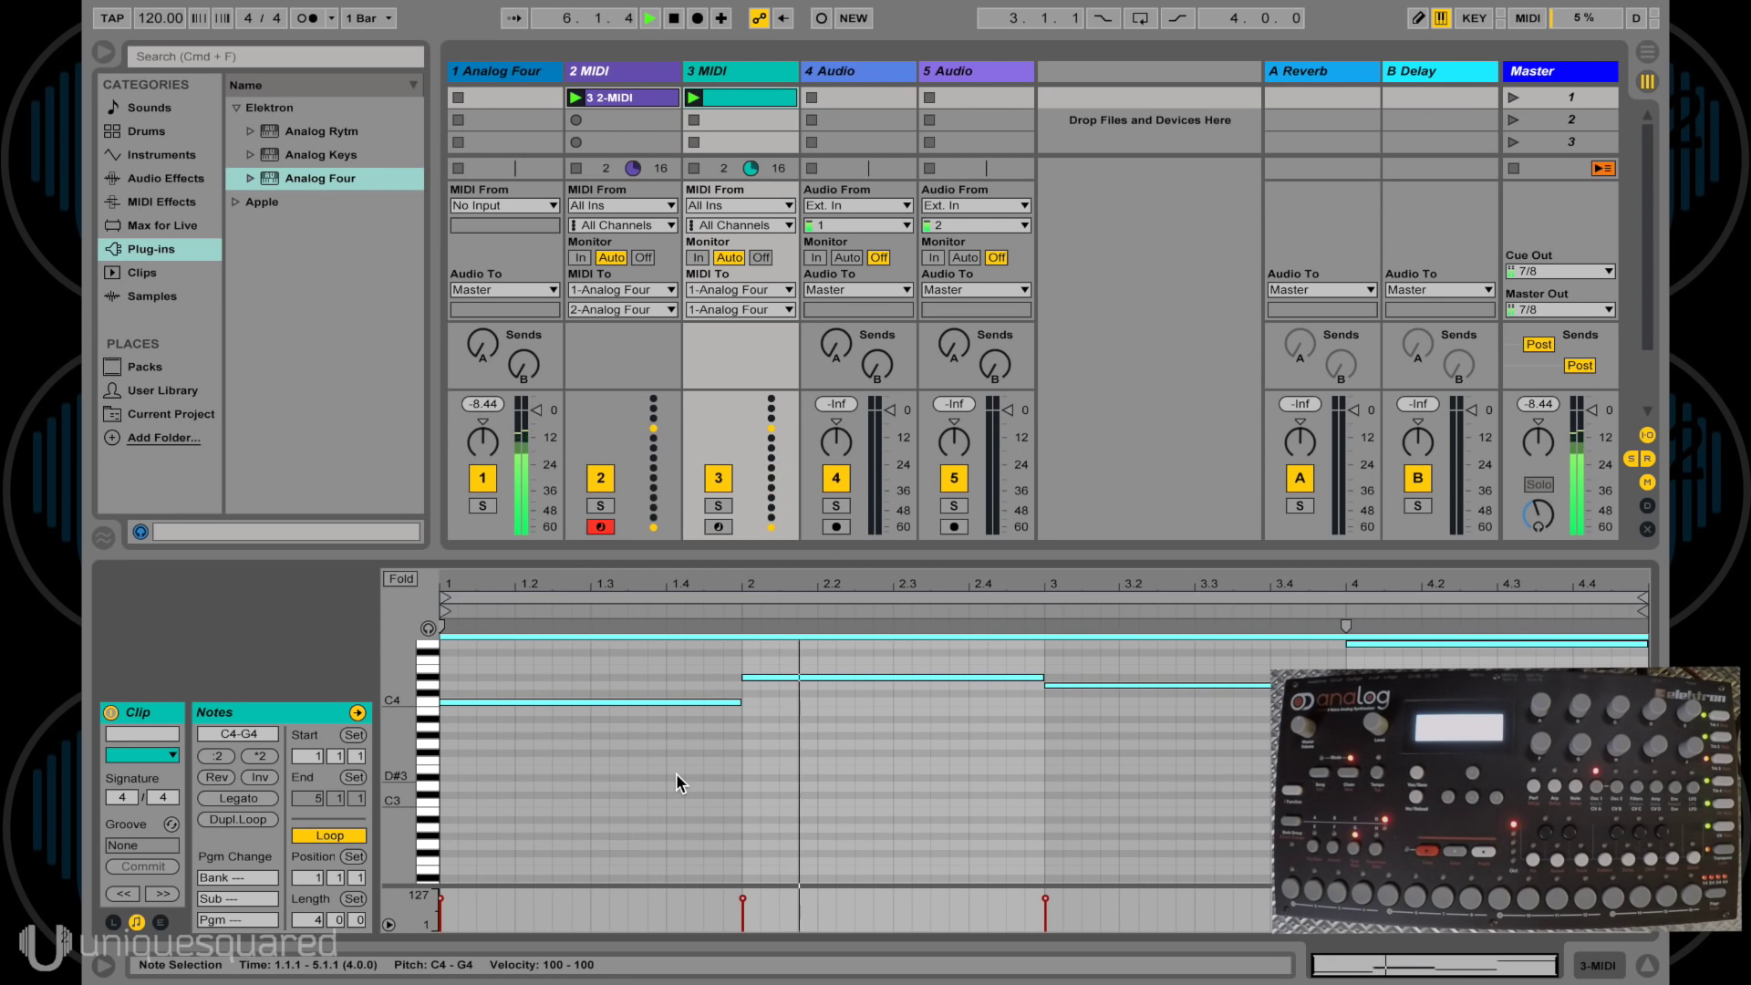
pyautogui.hotkey('shift', 'Down')
pyautogui.hotkey('shift', 'Down')
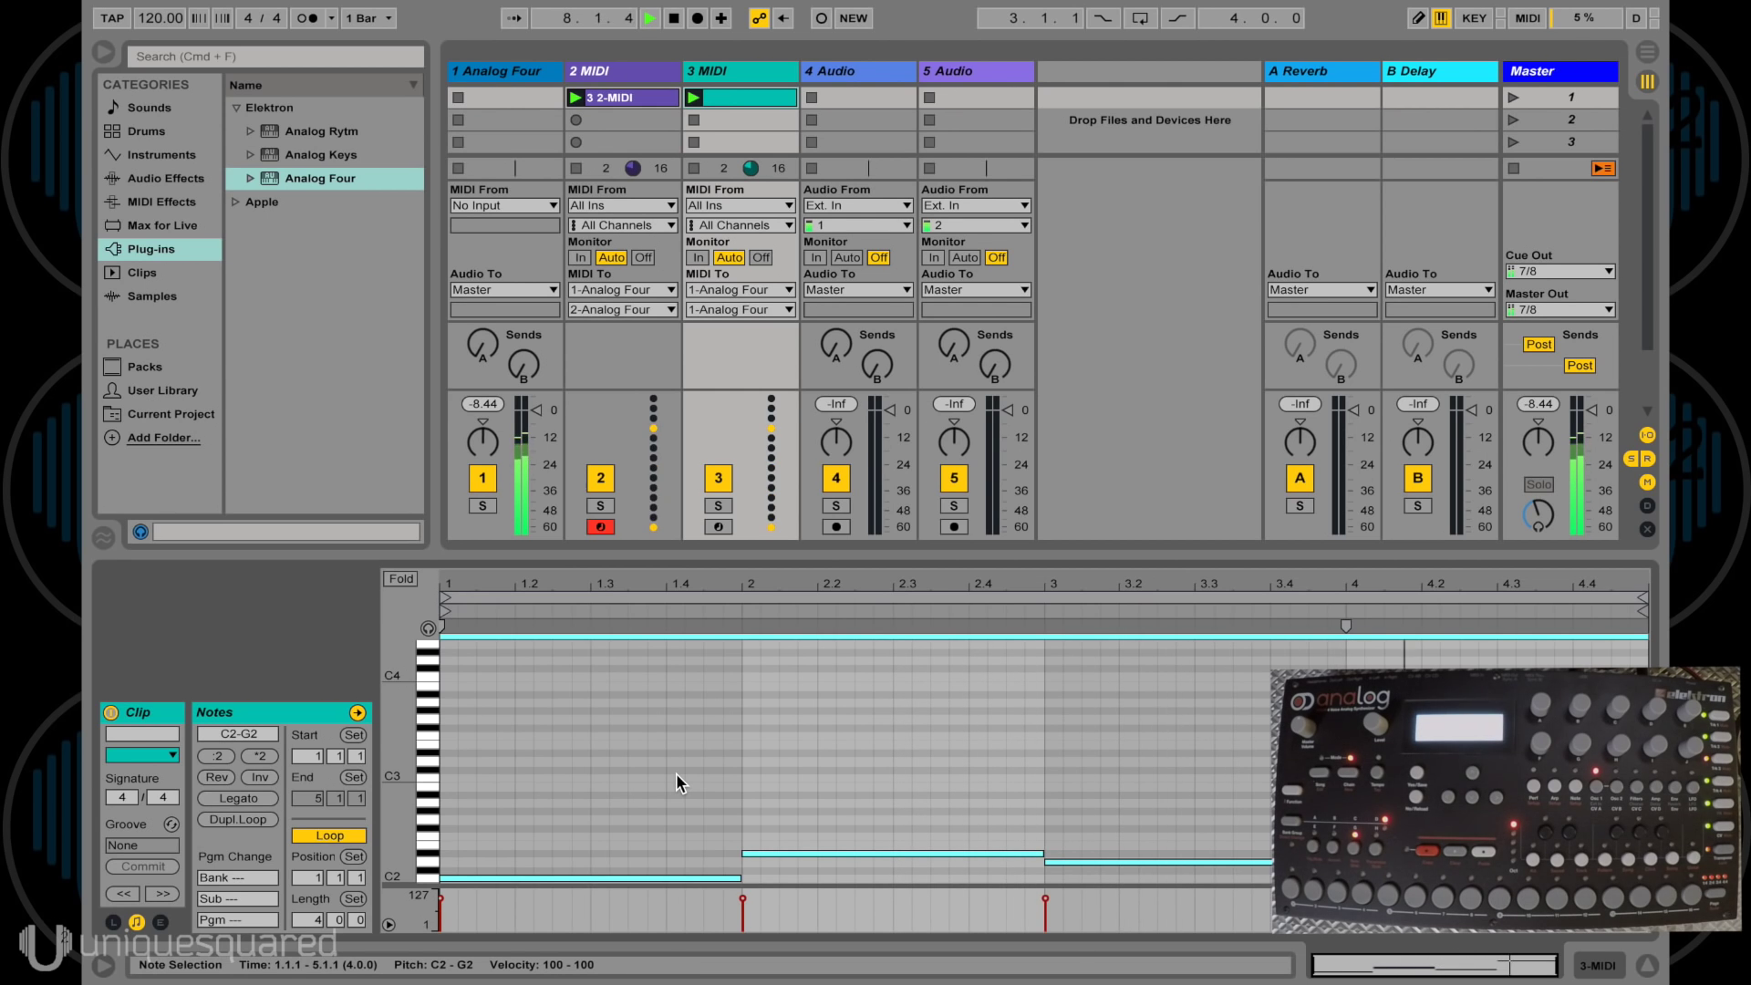
# Add an Arpeggiator from MIDI Effects to 3 MIDI and start playback.
pyautogui.click(164, 178)
pyautogui.click(166, 201)
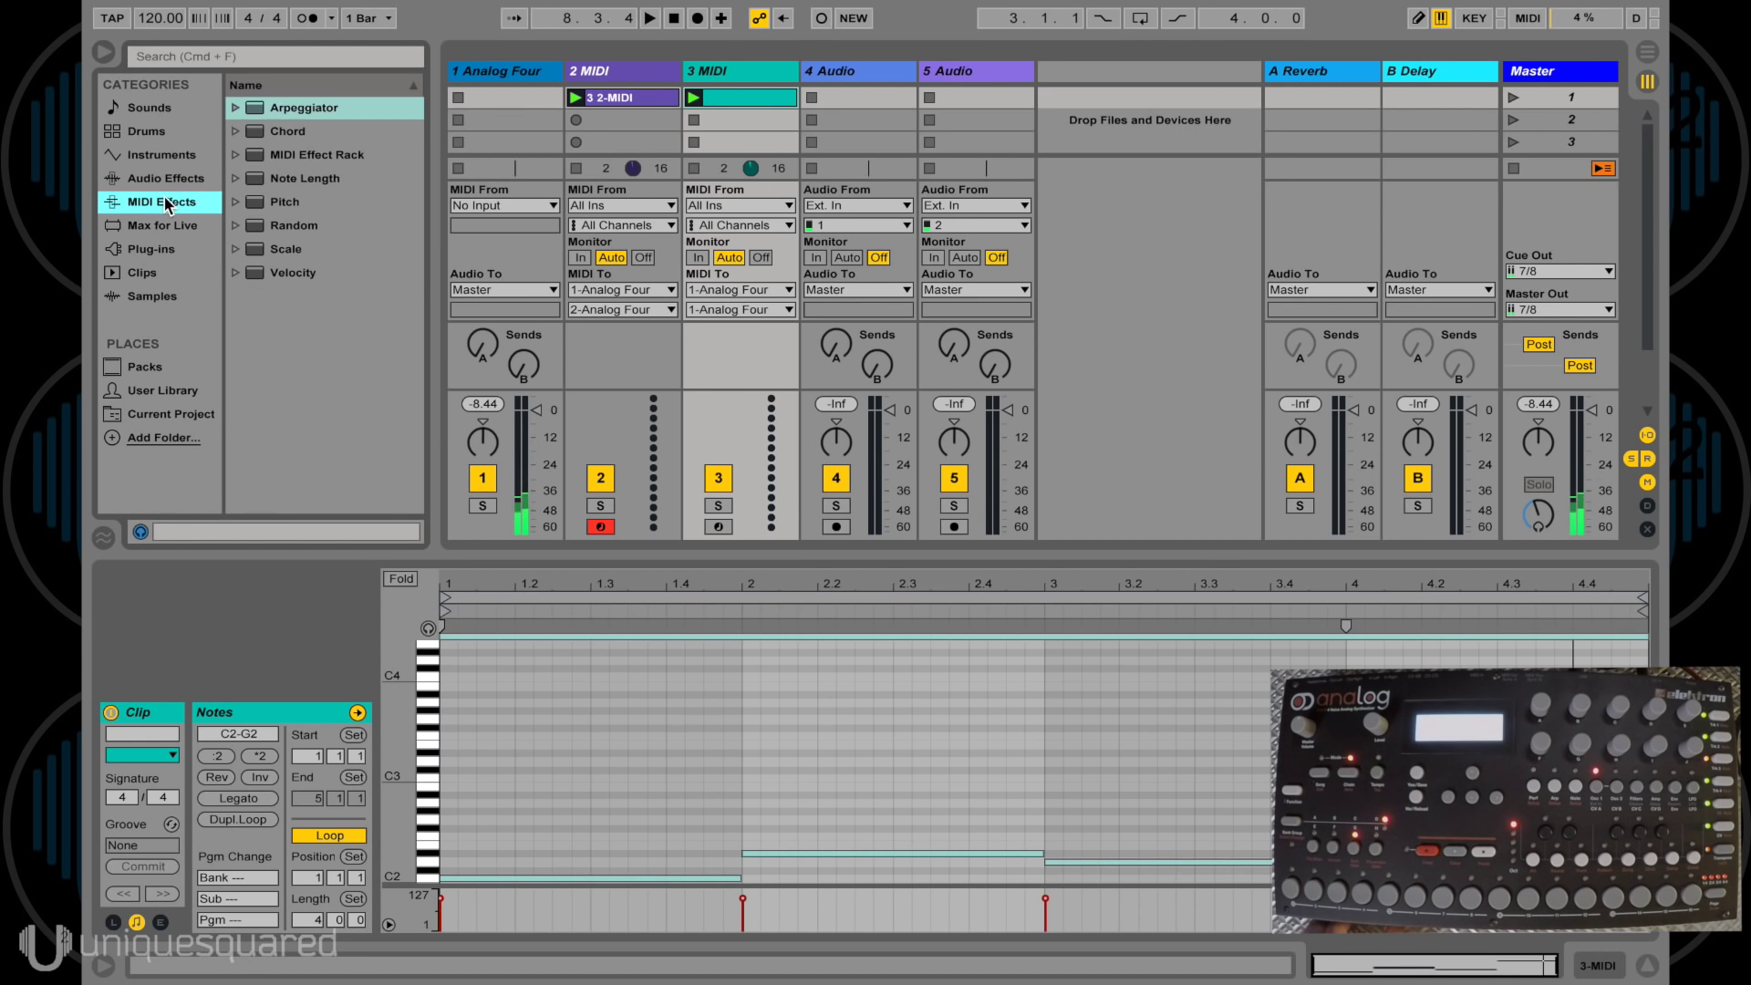
pyautogui.doubleClick(306, 105)
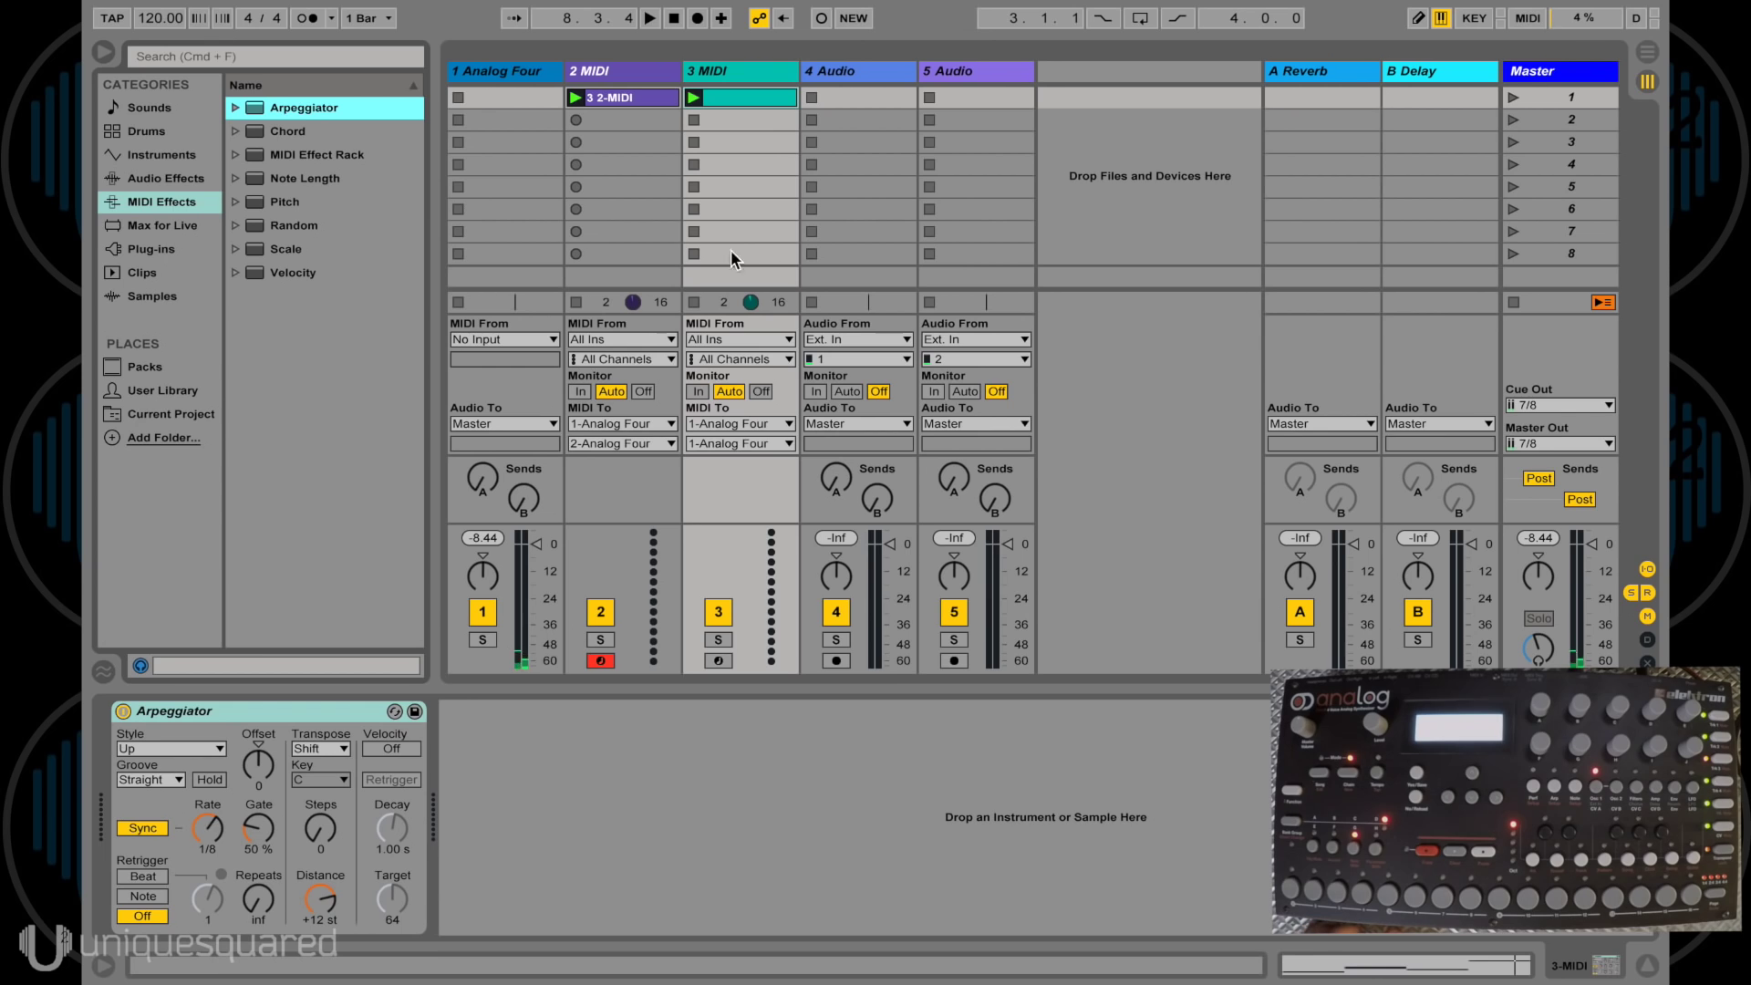
pyautogui.click(695, 98)
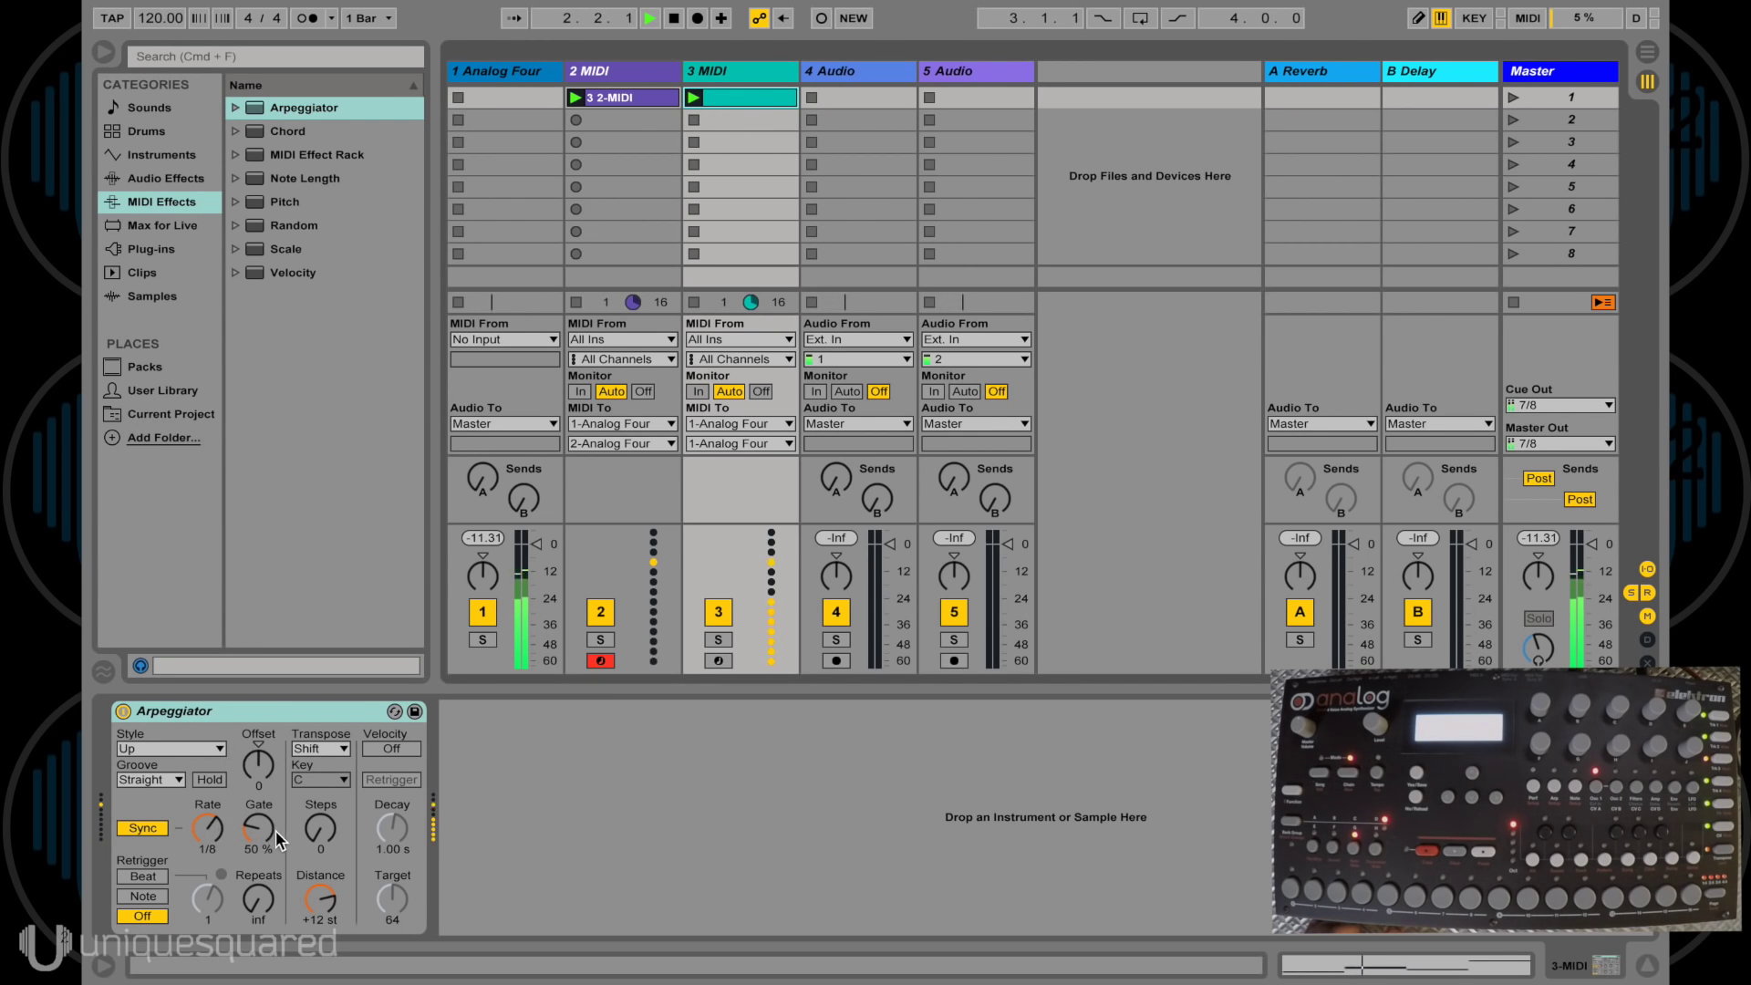
# Set the Arpeggiator's Steps to 2 and Distance to +8 st.
pyautogui.click(319, 827)
pyautogui.moveTo(319, 828); pyautogui.dragTo(319, 819)
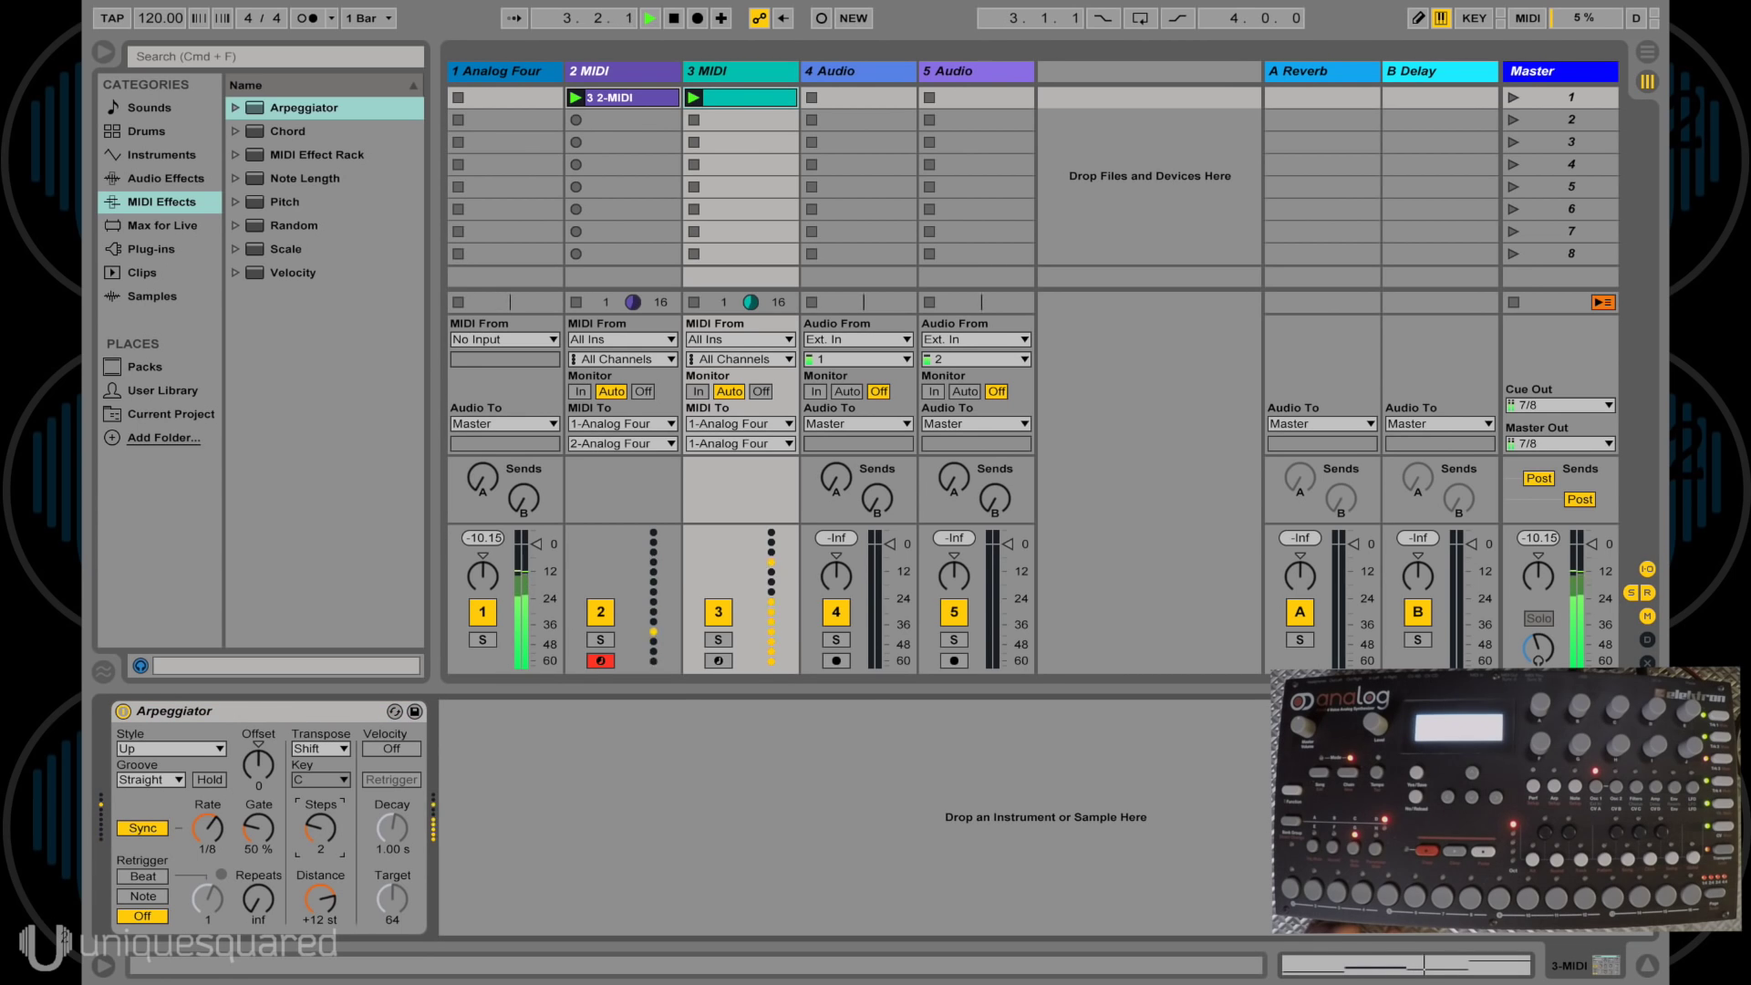
pyautogui.moveTo(320, 899); pyautogui.dragTo(320, 916)
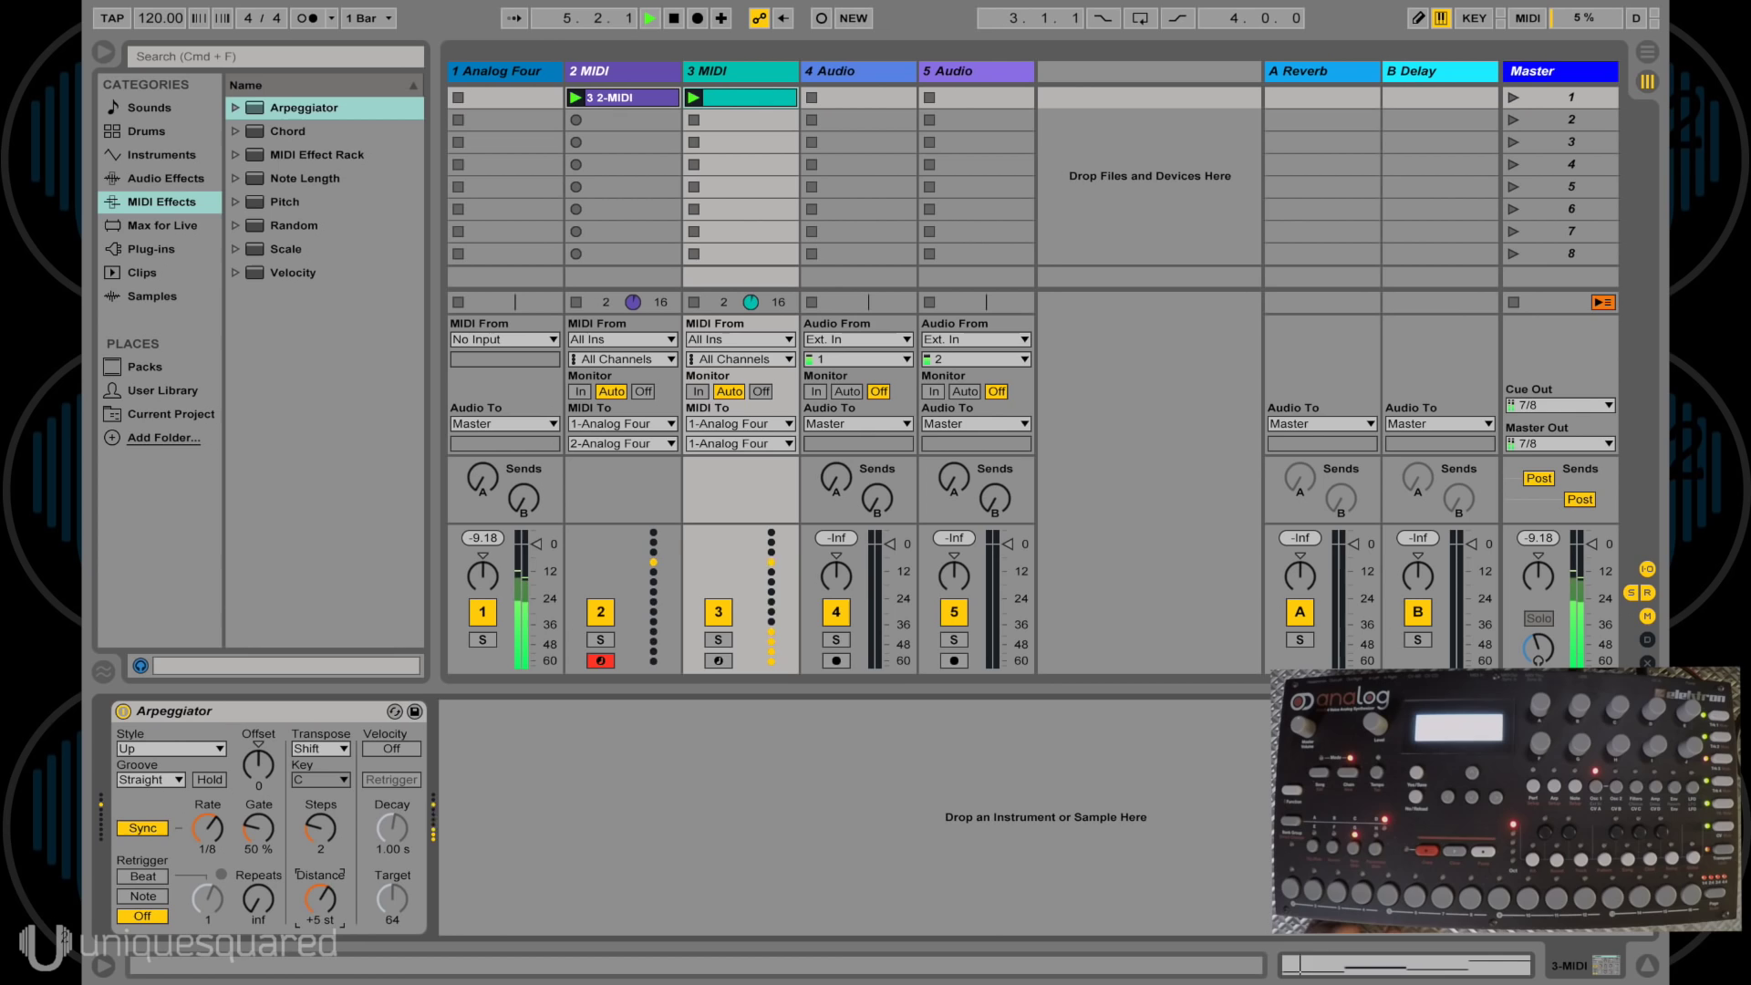
pyautogui.moveTo(320, 900); pyautogui.dragTo(320, 890)
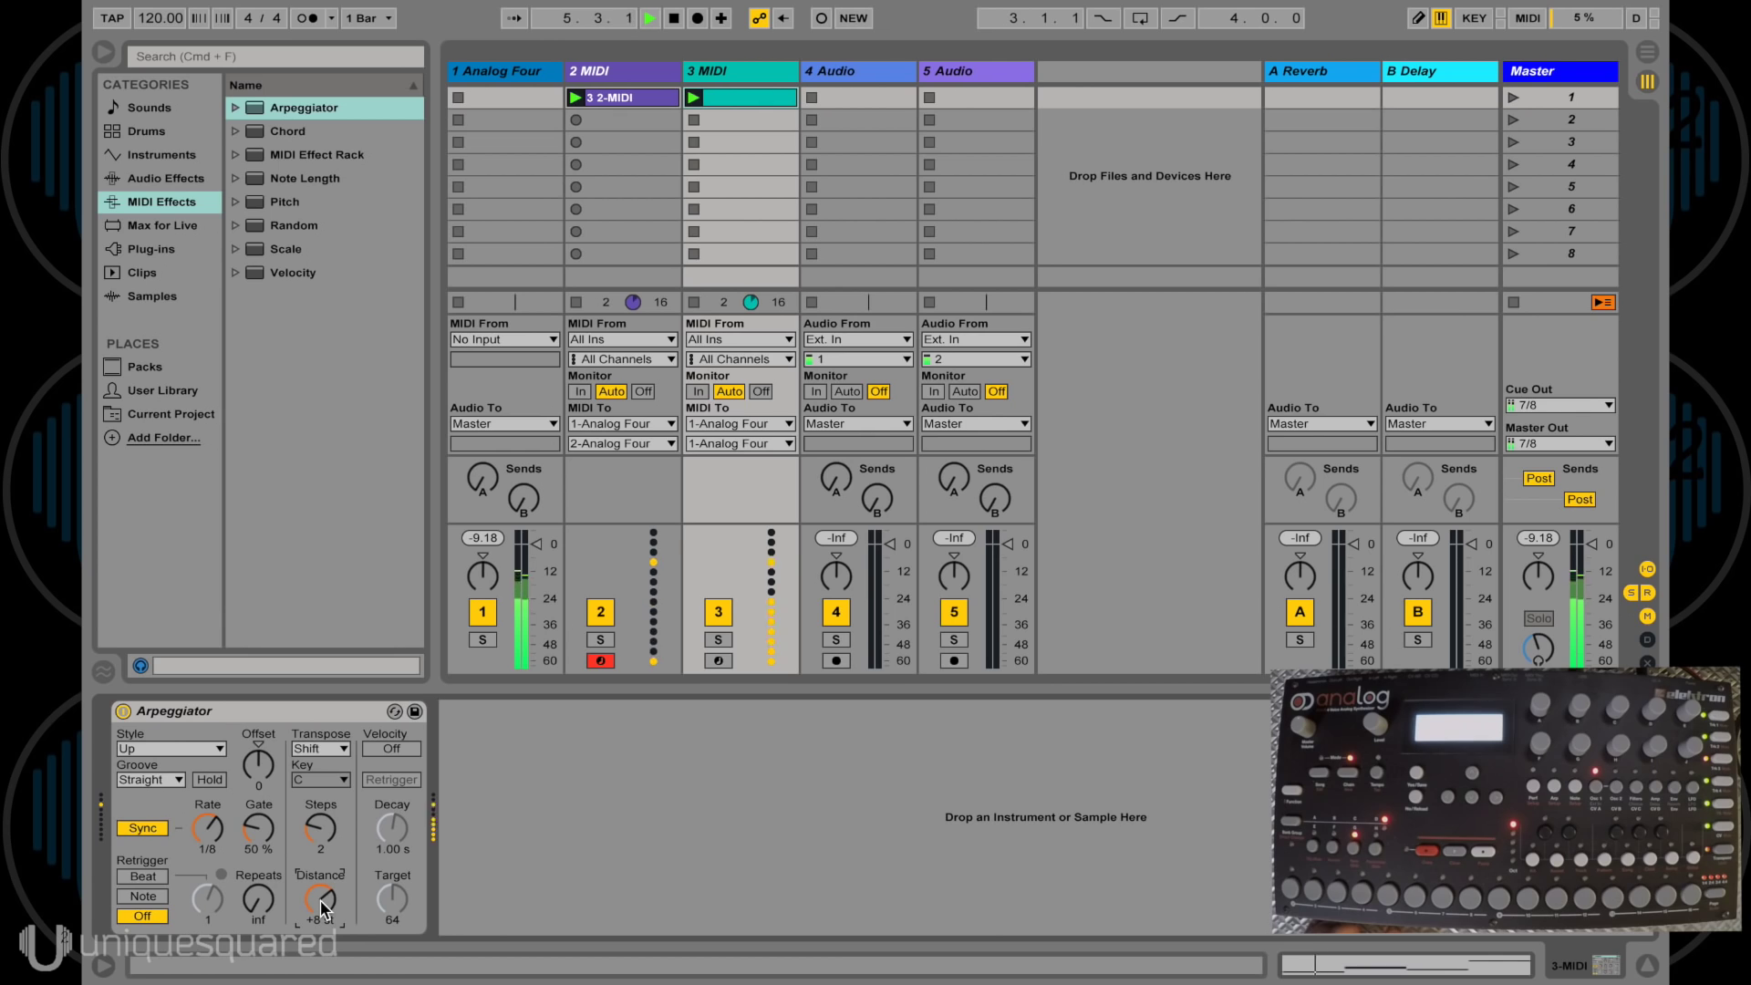
# Show the 1 Analog Four track's device chain and list Audio Effects in the browser.
pyautogui.click(540, 73)
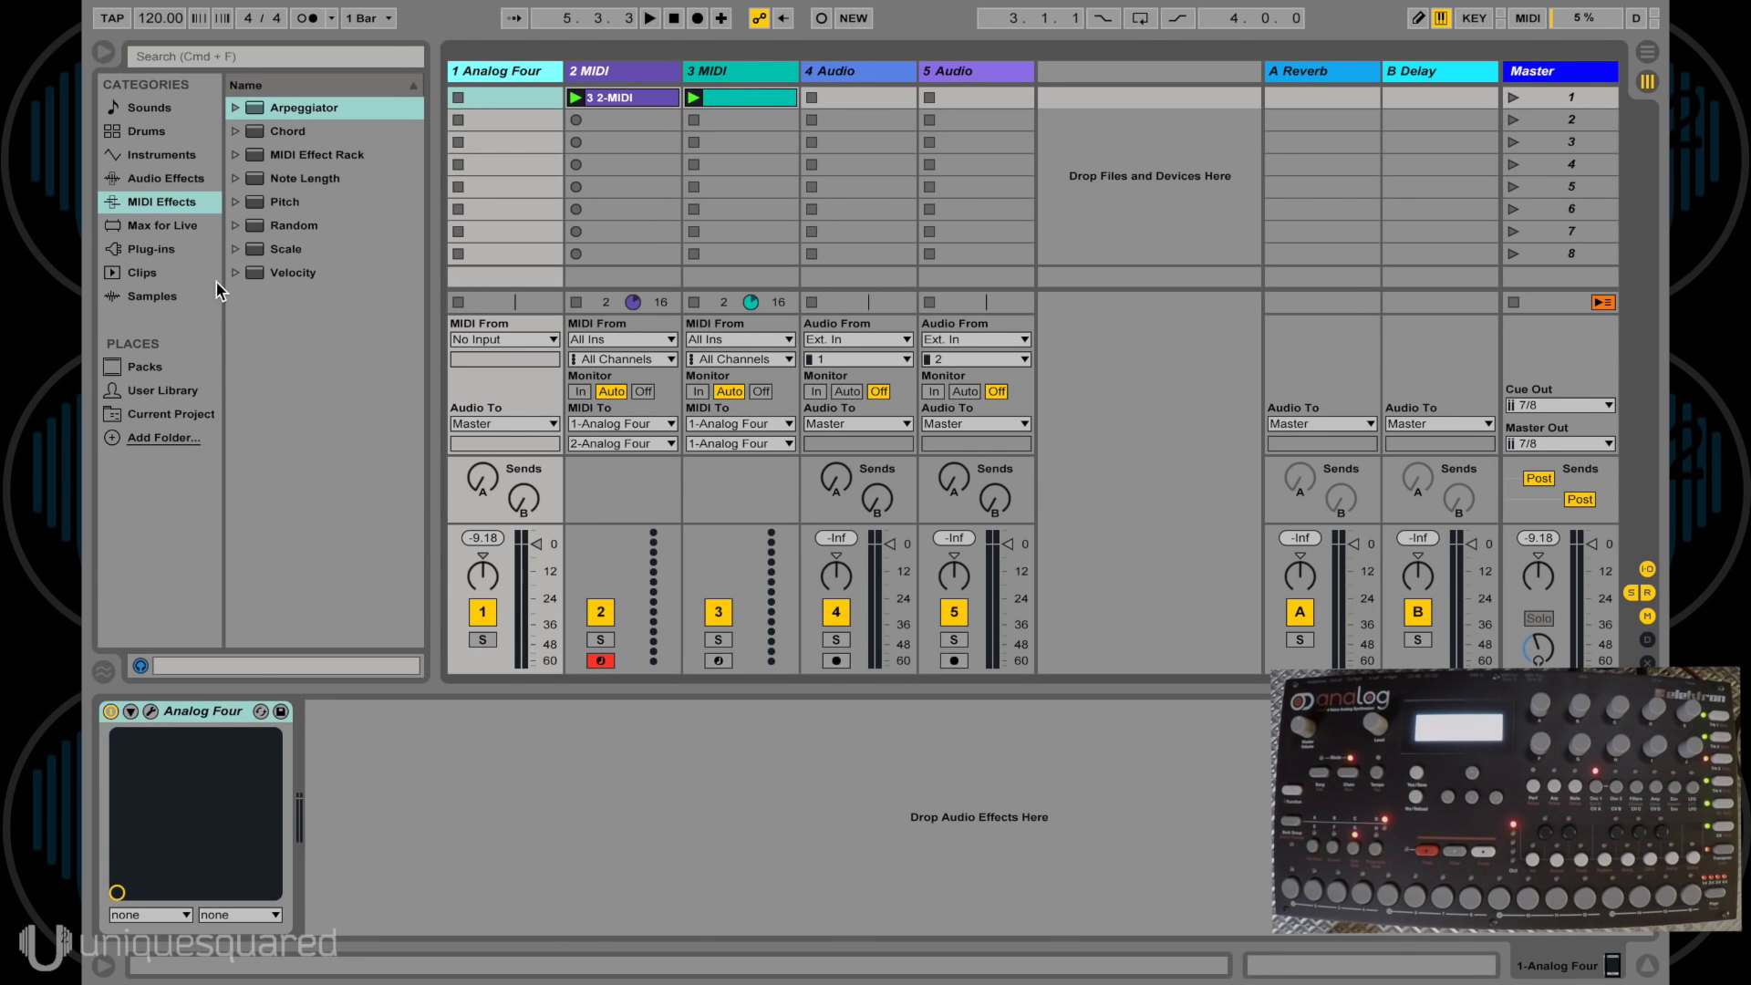
pyautogui.click(166, 179)
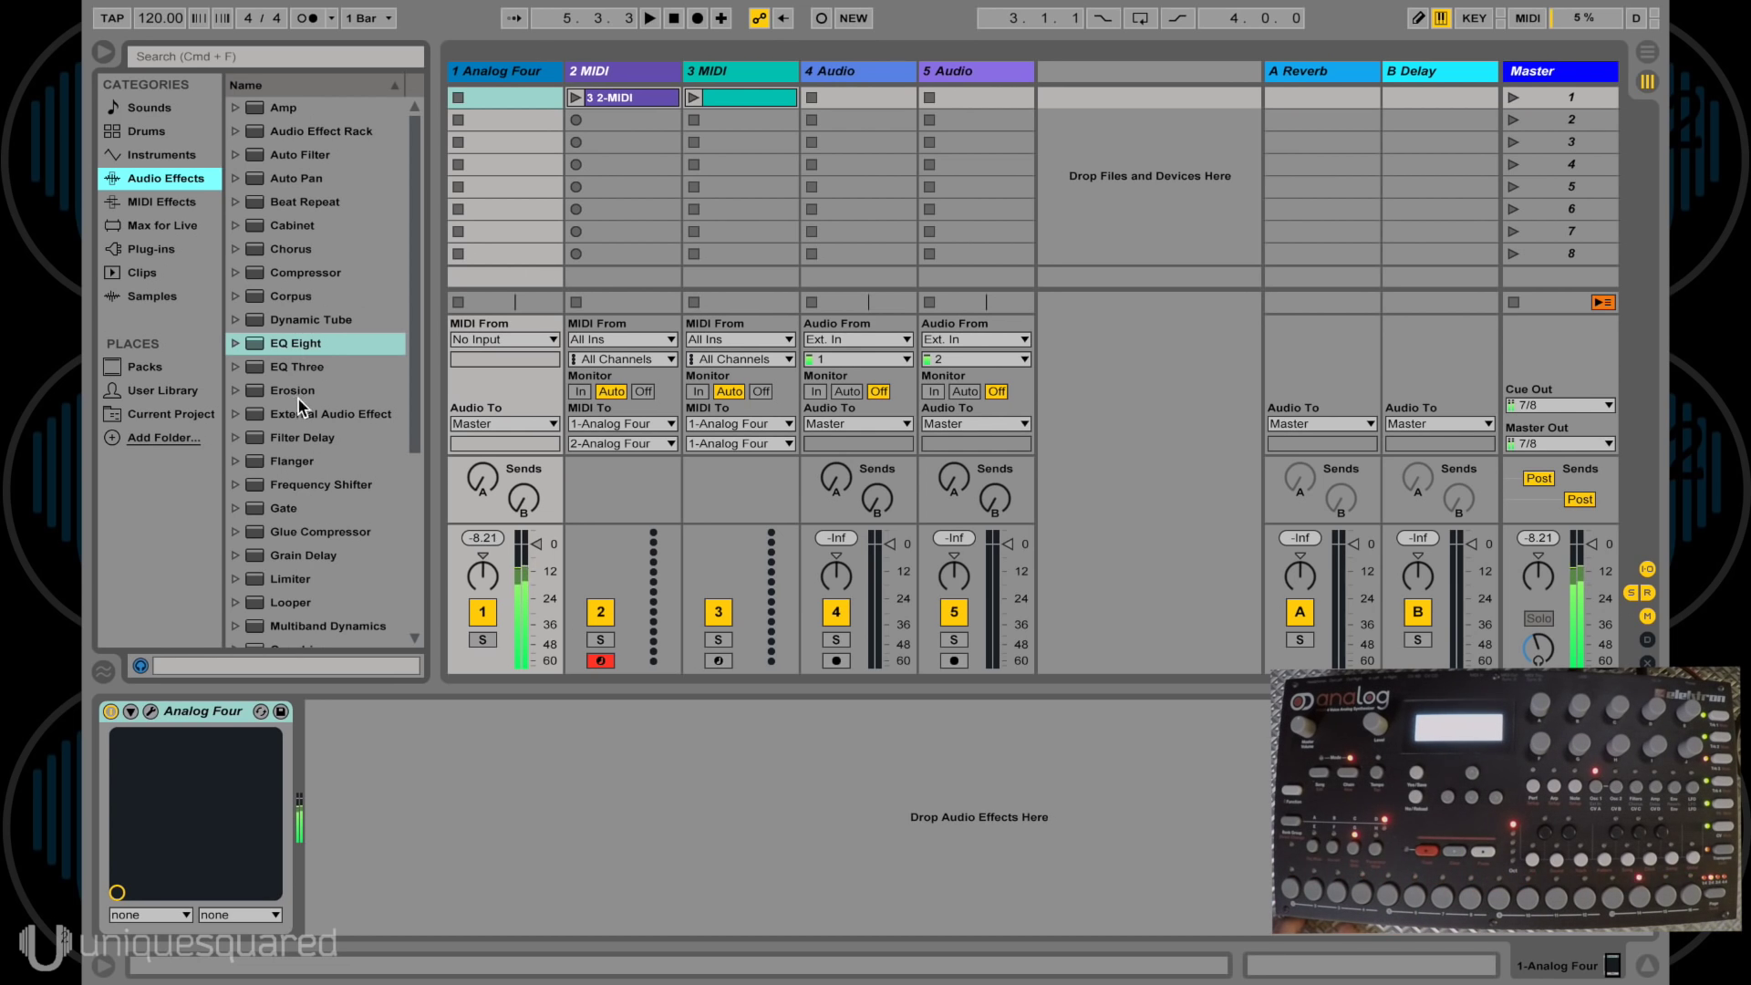
# Add Overdrive from Audio Effects after the Analog Four; drag its filter band to 842 Hz, width 4.75.
pyautogui.scroll(-3, 310, 485)
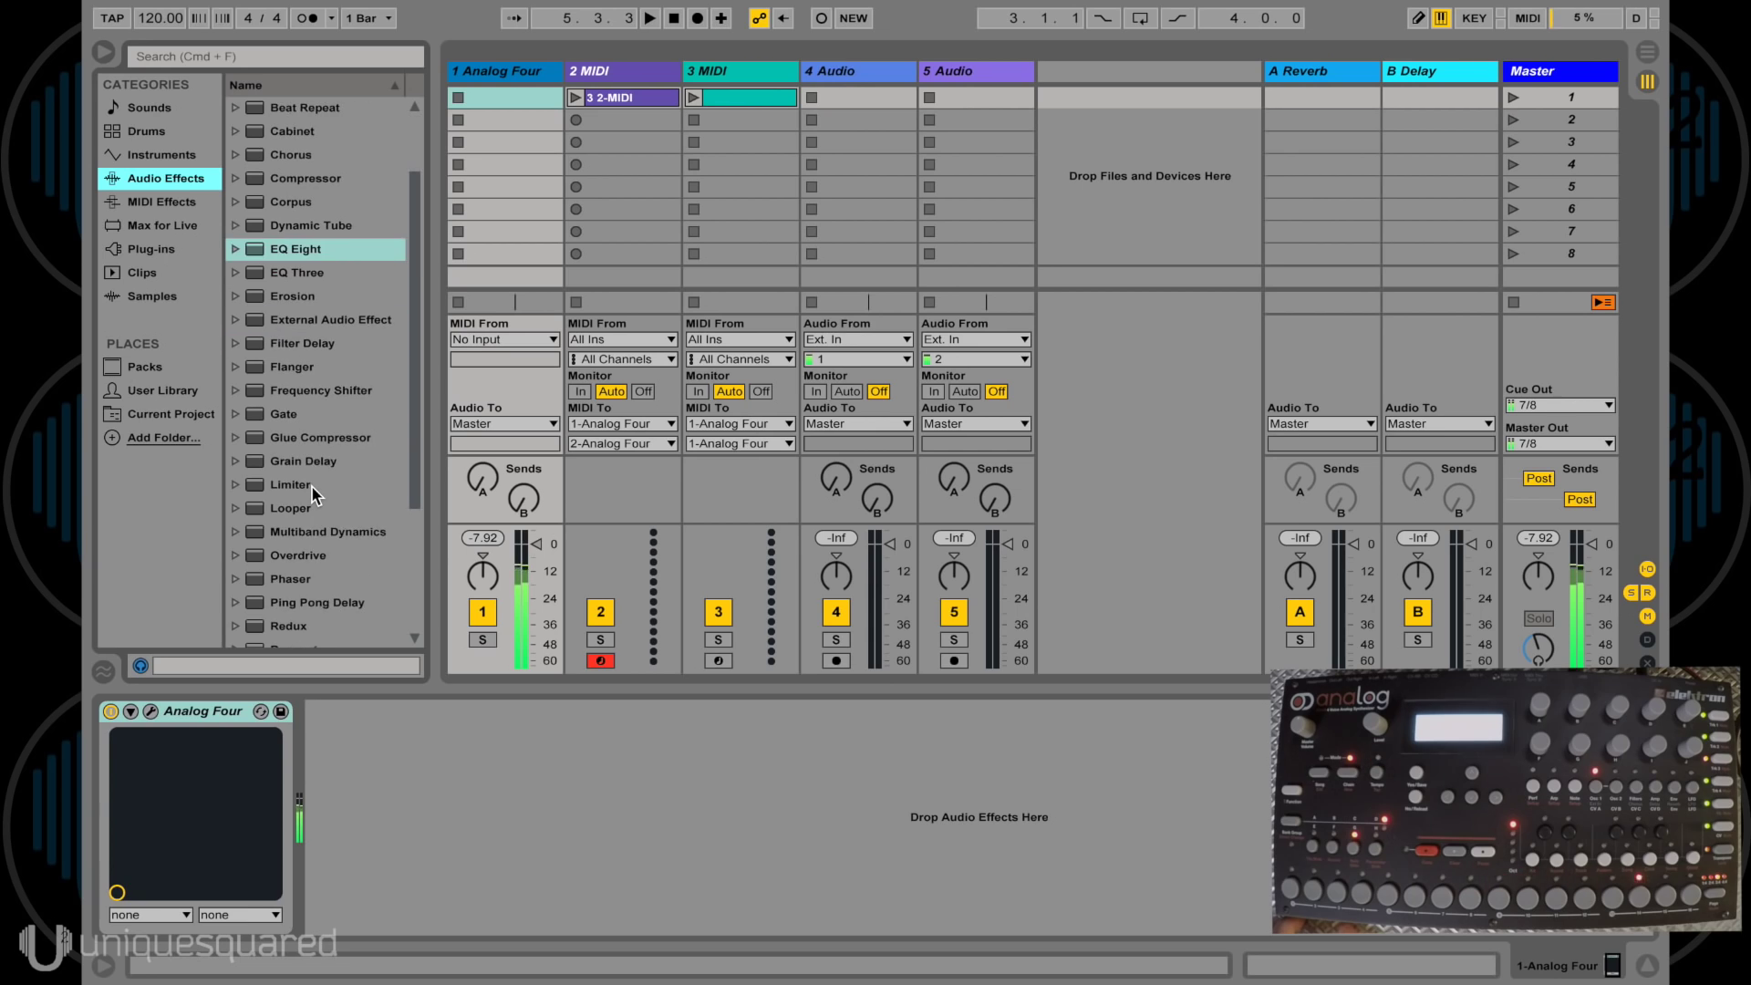
pyautogui.doubleClick(305, 510)
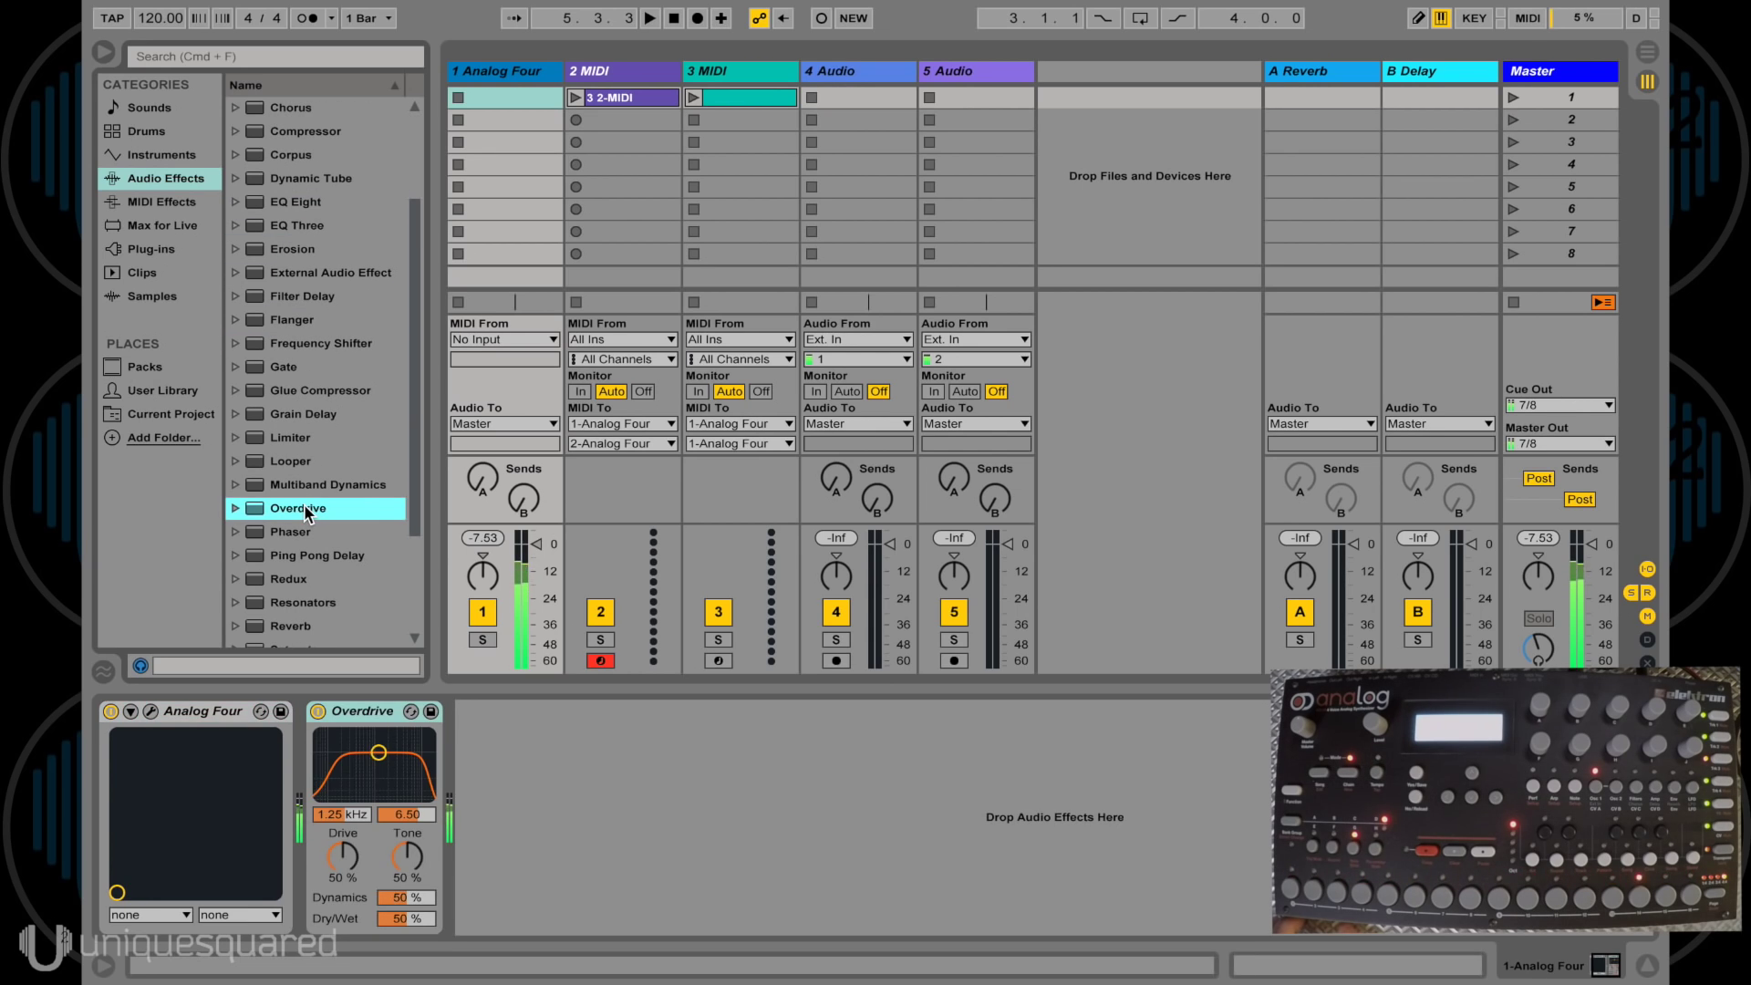
pyautogui.click(537, 543)
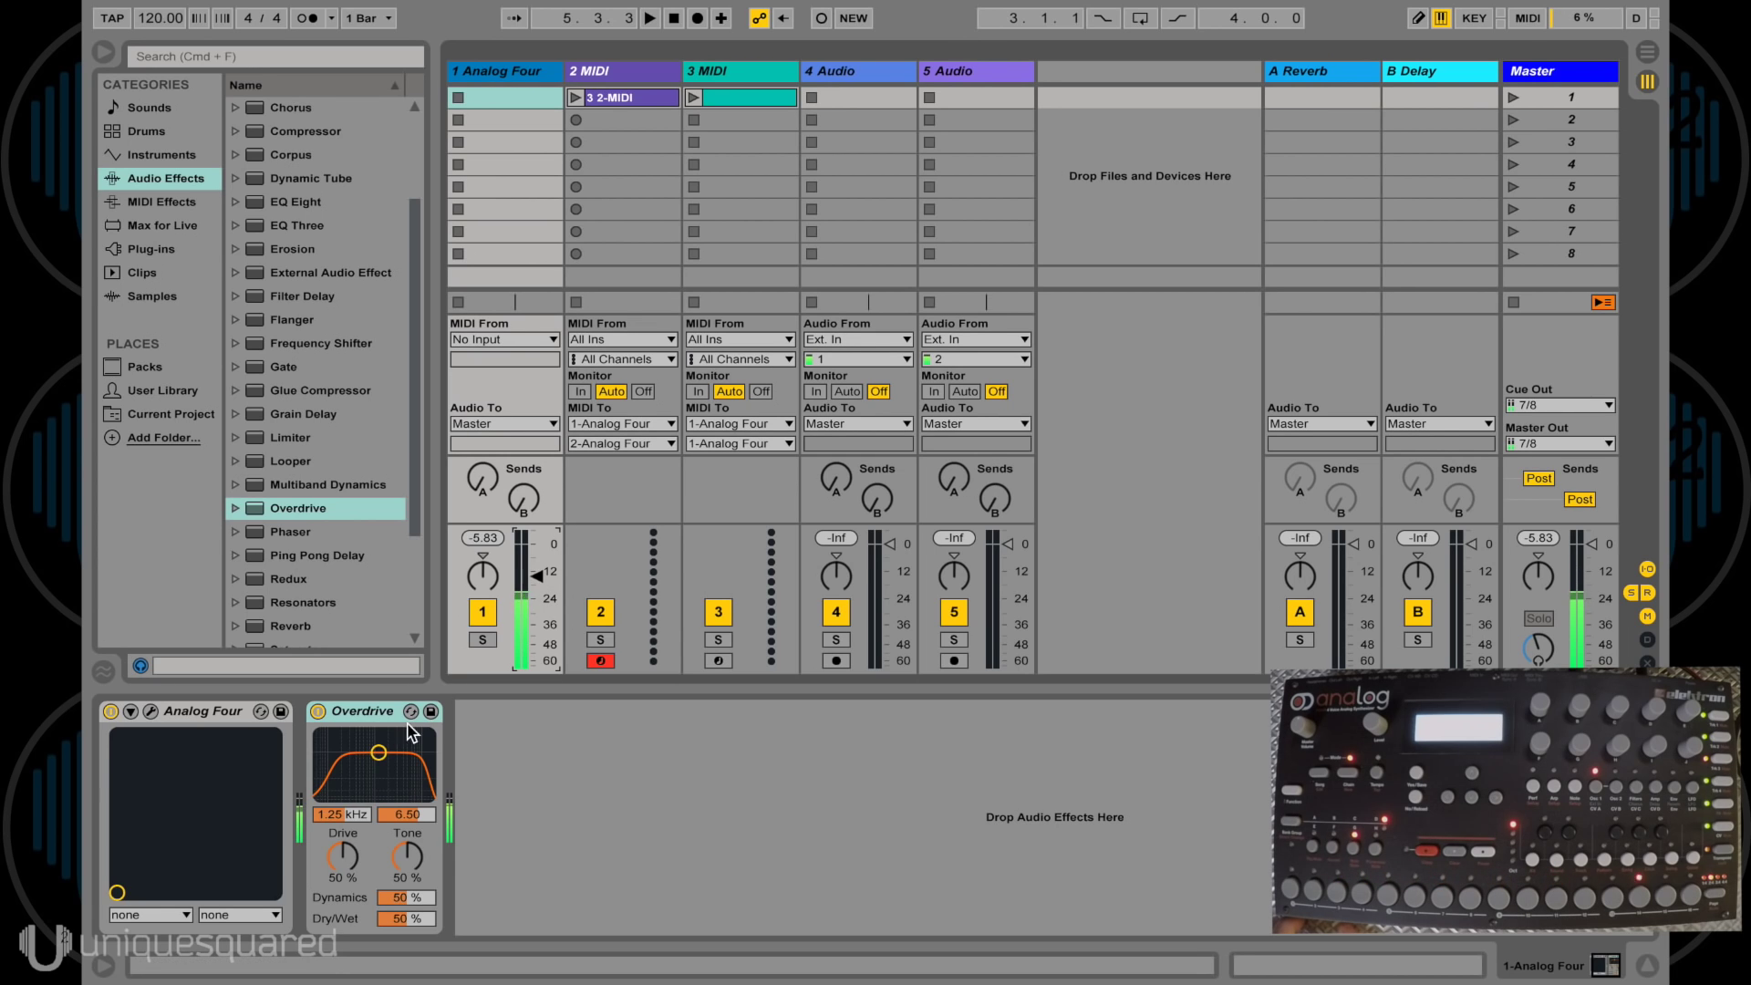
pyautogui.moveTo(378, 754)
pyautogui.mouseDown()
pyautogui.moveTo(412, 767)
pyautogui.moveTo(337, 760)
pyautogui.moveTo(371, 765)
pyautogui.mouseUp()
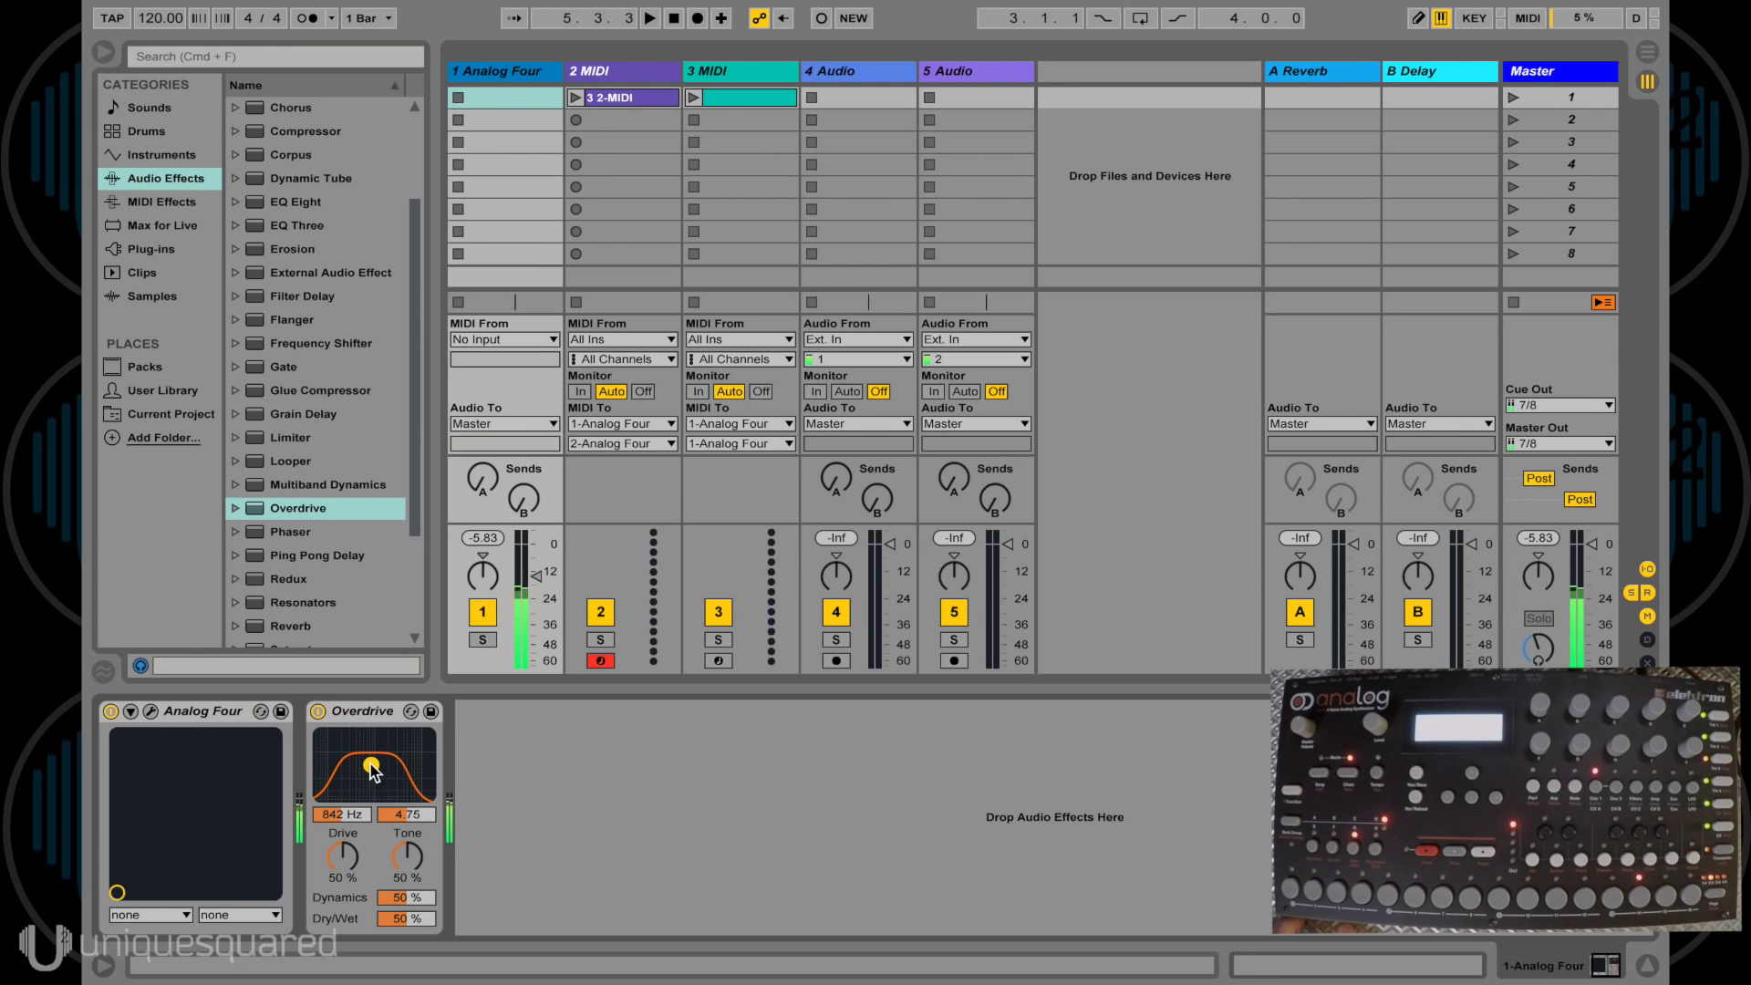